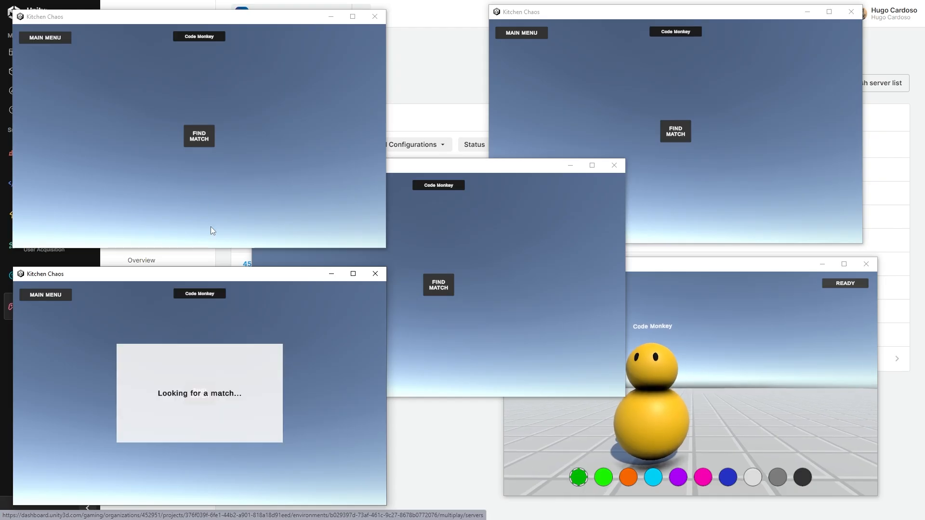
Step: Start looking for a match in each Kitchen Chaos game window that is still waiting in the lobby
left_click(200, 134)
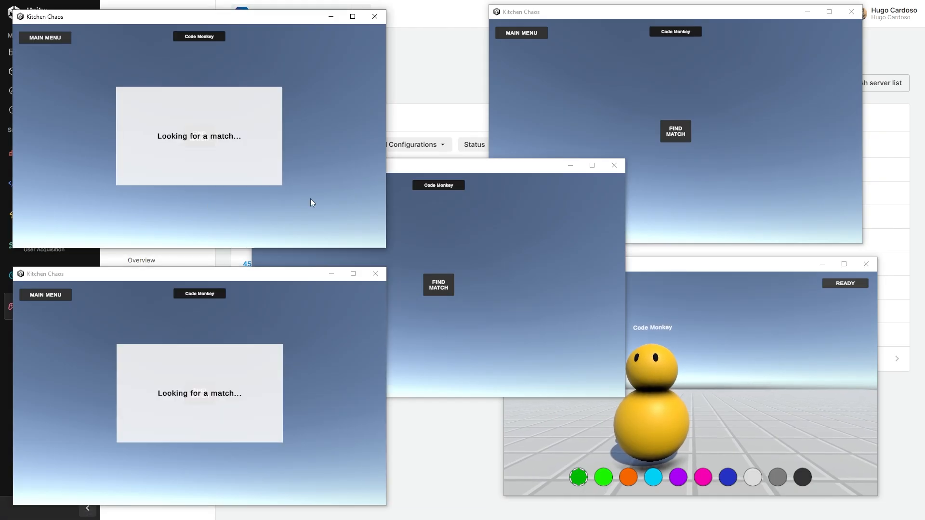
left_click(474, 260)
left_click(439, 285)
left_click(675, 131)
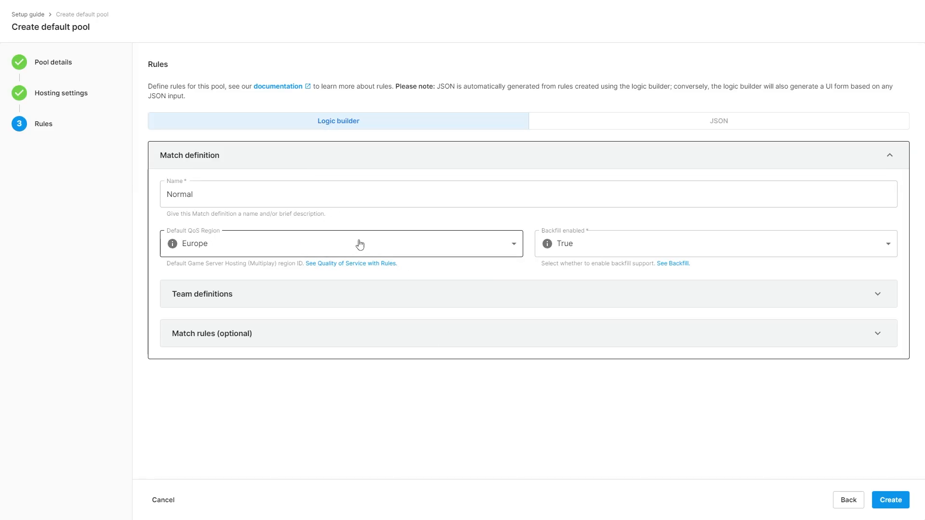
Step: View the default pool's match rules as JSON
left_click(706, 126)
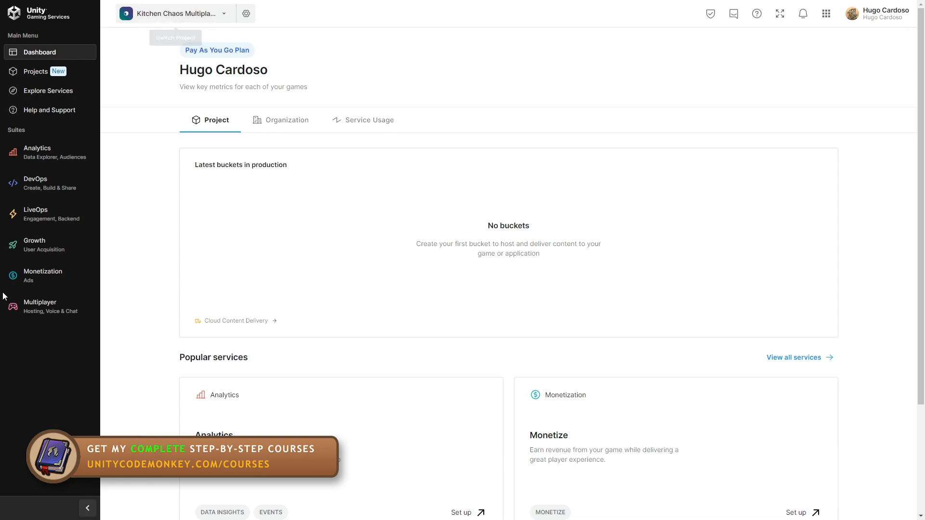
Step: Open the Matchmaker setup guide in the Multiplayer suite and begin its integration with the Unity engine and SDK method
left_click(48, 308)
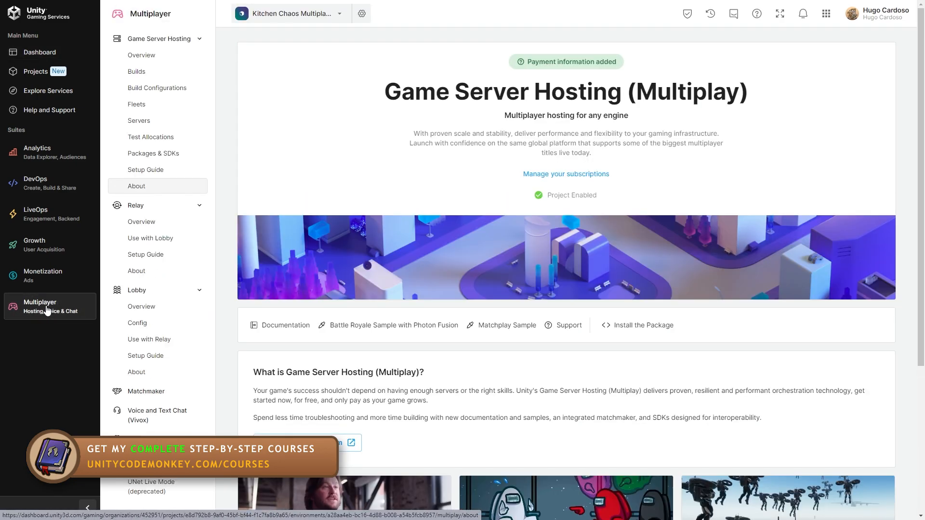
left_click(142, 394)
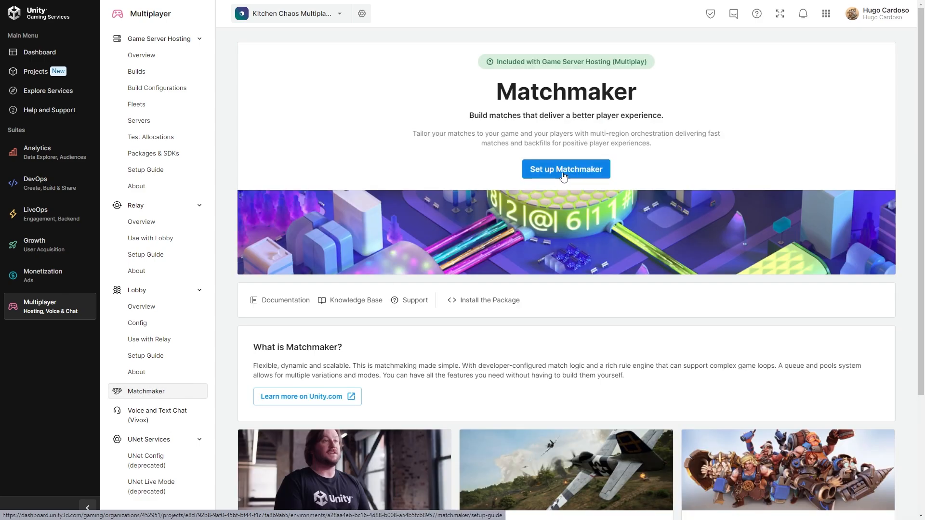
left_click(564, 171)
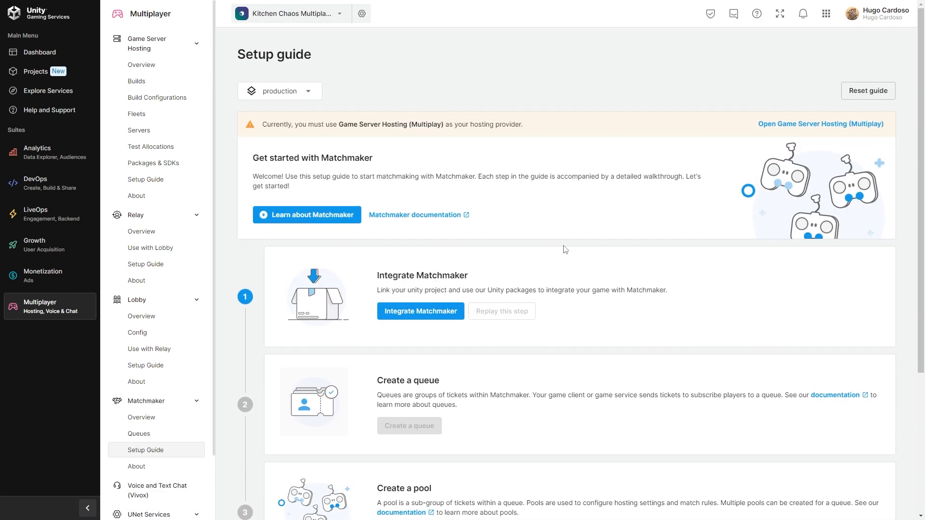
left_click(423, 317)
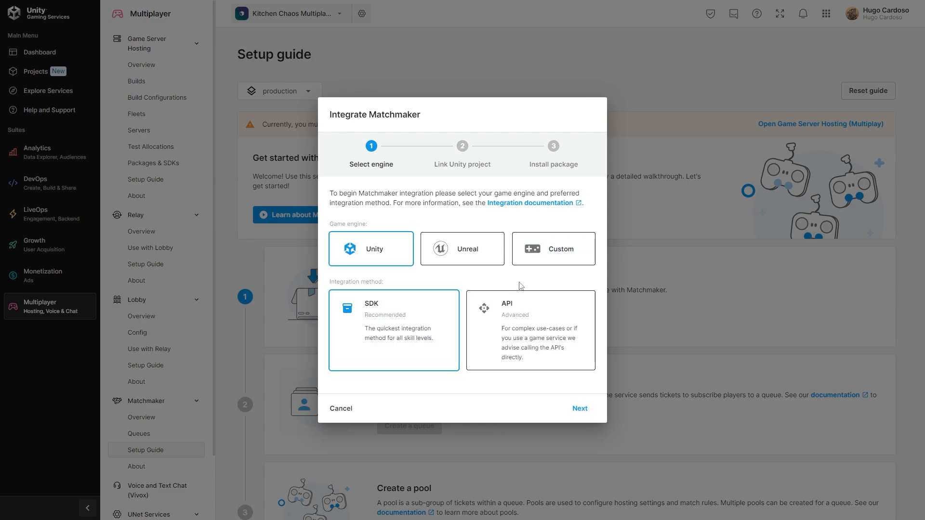
left_click(578, 410)
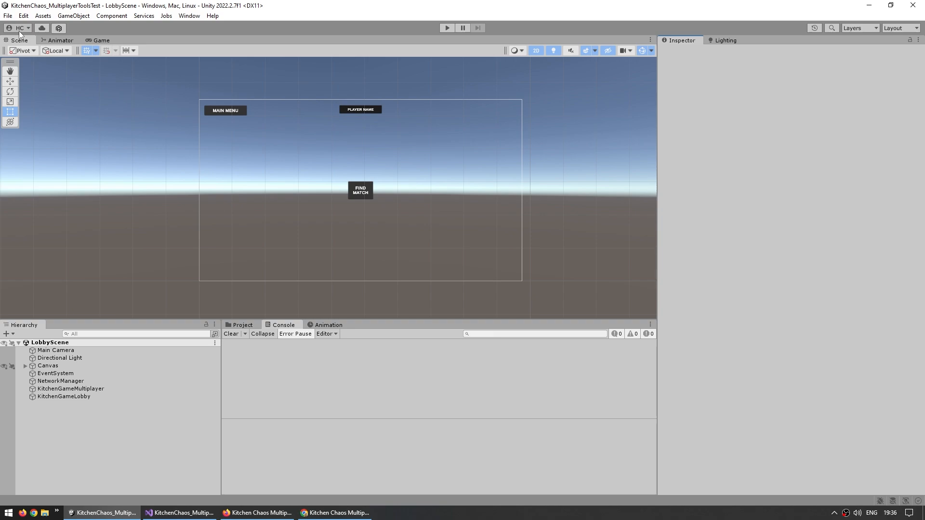
Step: In the Unity Editor's Services project settings, link the project to the existing KitchenChaosMultiplayerTest project ID
left_click(23, 16)
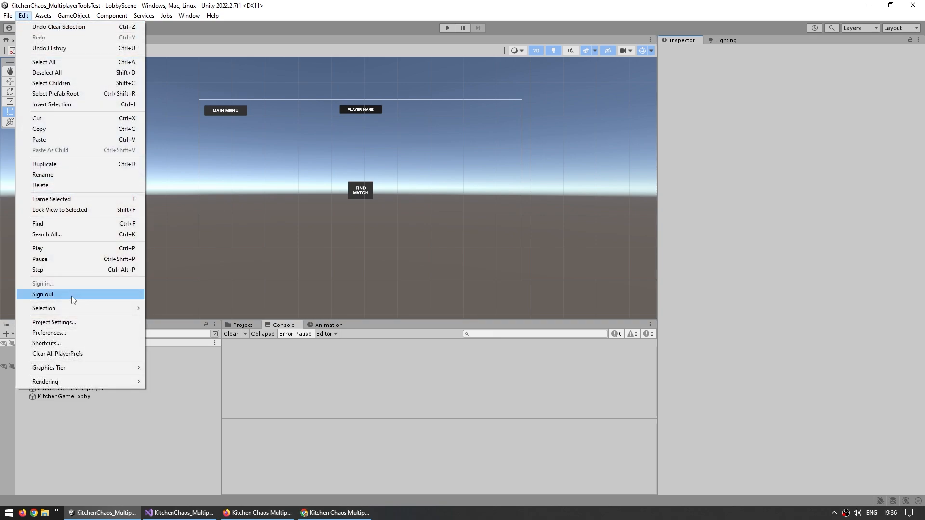
left_click(67, 322)
left_click(169, 301)
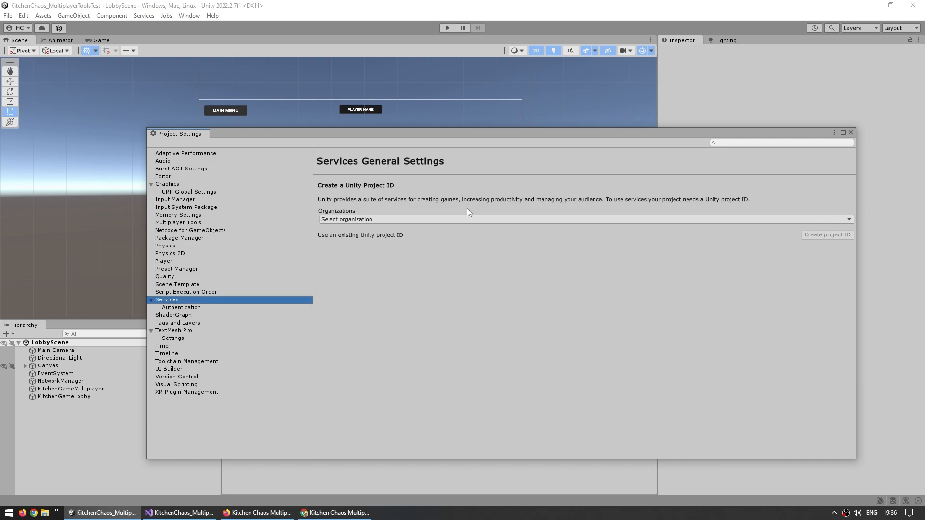
left_click(344, 237)
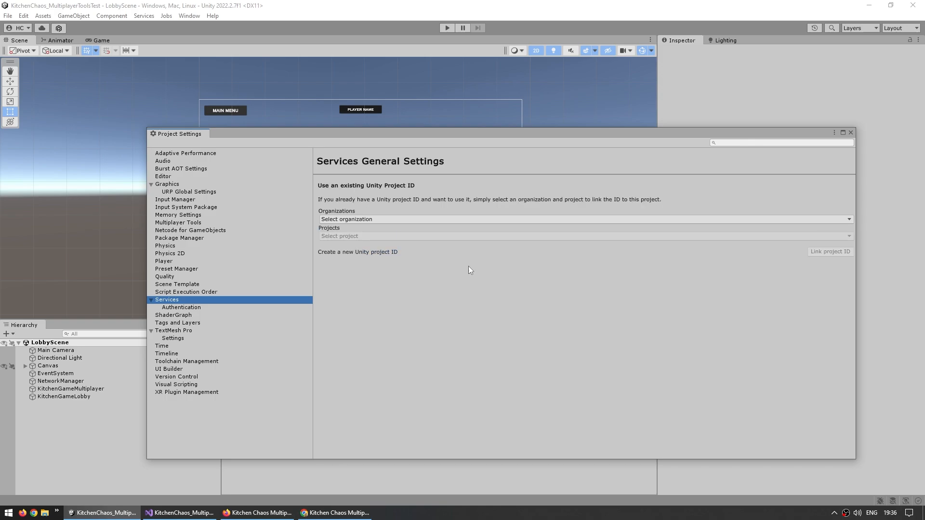
left_click(360, 220)
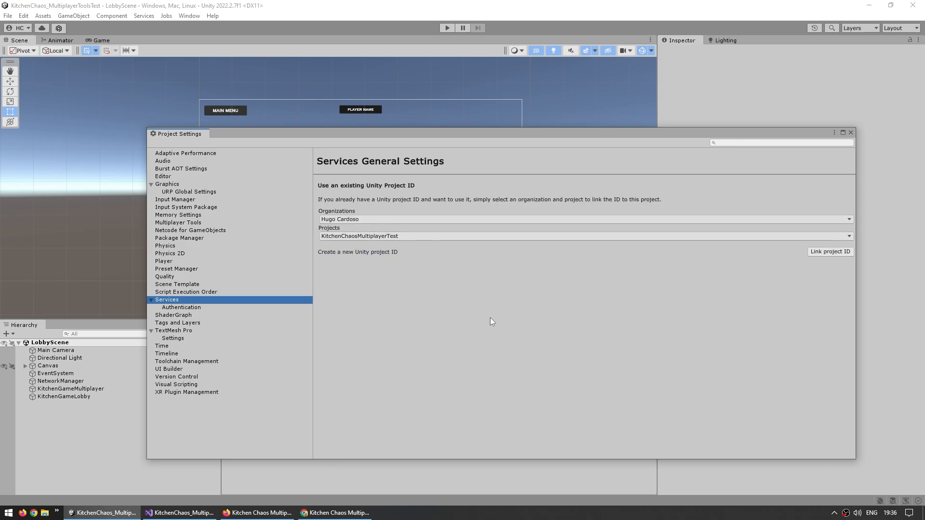
left_click(819, 251)
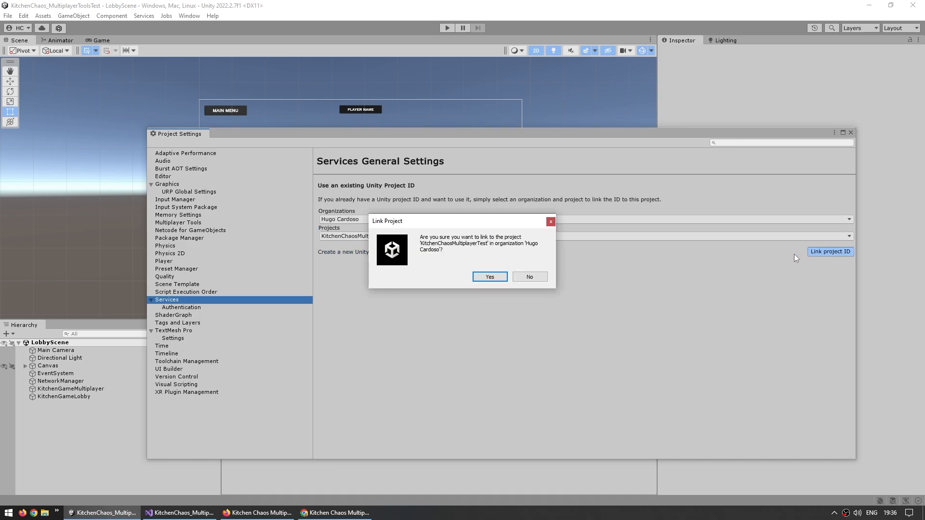
left_click(490, 277)
Step: Switch back to the Unity dashboard, advance the integration to package installation and copy the Matchmaker package name
key("alt+Tab")
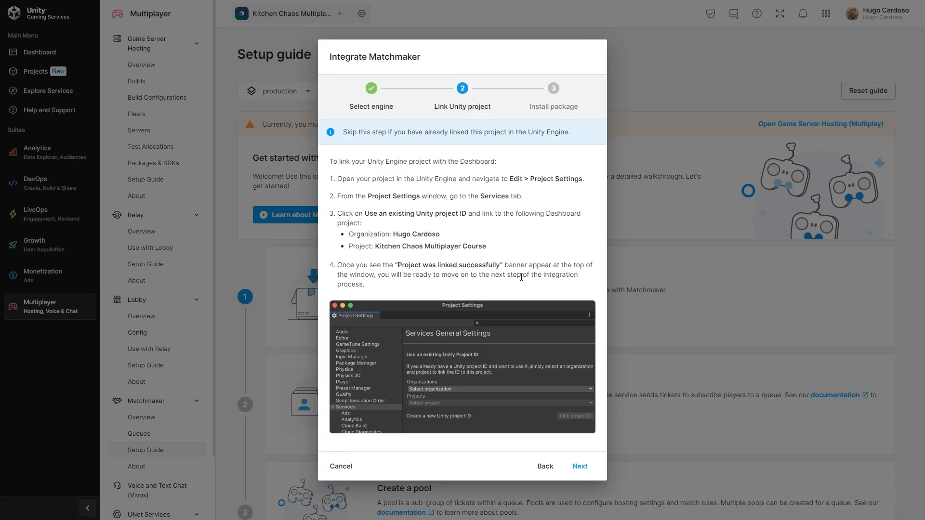
left_click(582, 466)
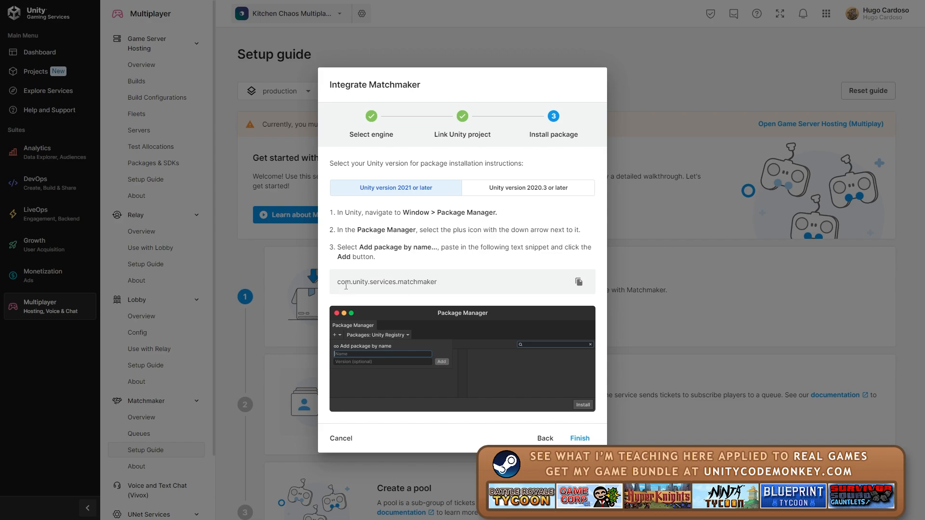
left_click_drag(345, 282, 420, 284)
left_click(464, 289)
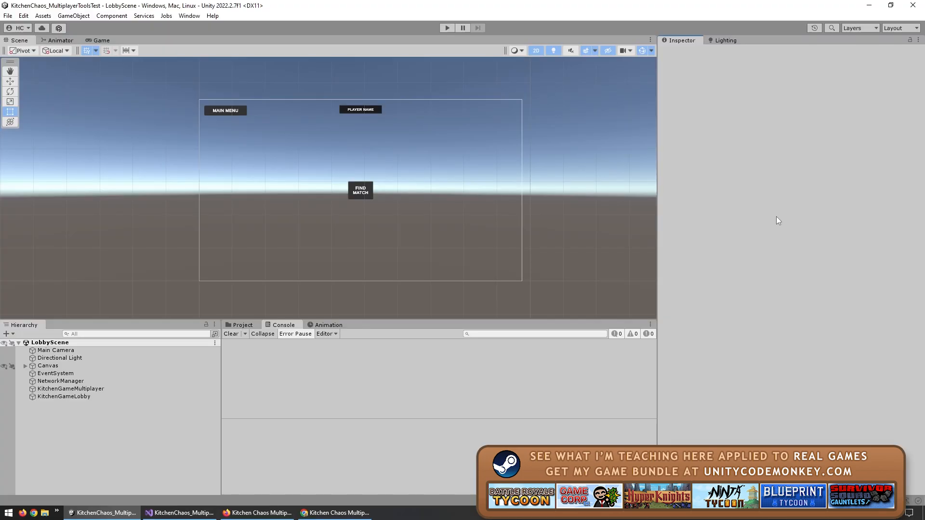
Step: Add the package com.unity.services.matchmaker by name in the Unity Editor, and finish the Matchmaker integration in the dashboard
left_click(189, 15)
left_click(226, 119)
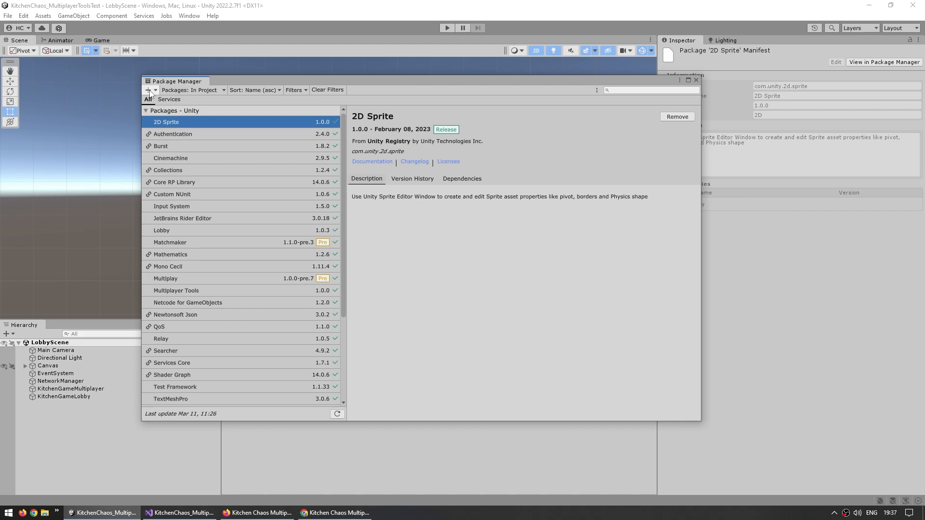
left_click(149, 91)
left_click(174, 134)
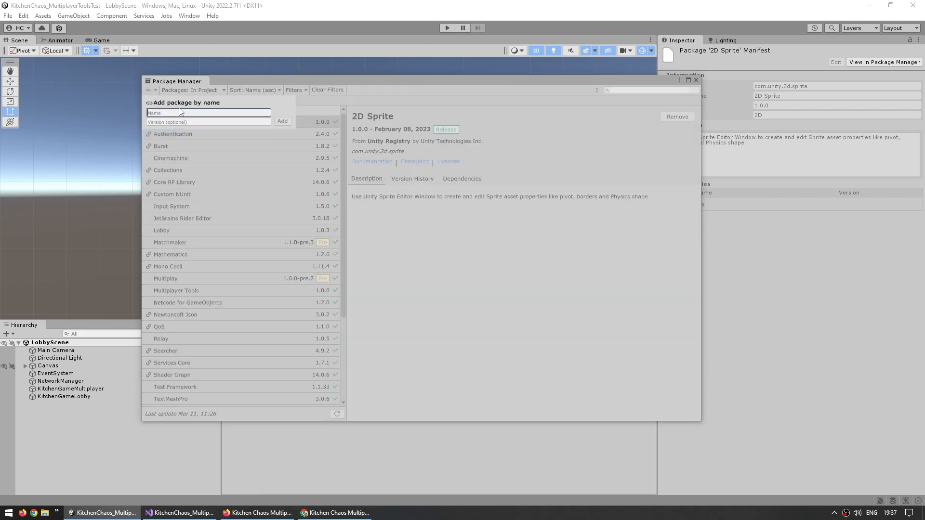
type("com.unity.services.matchmaker")
left_click(281, 122)
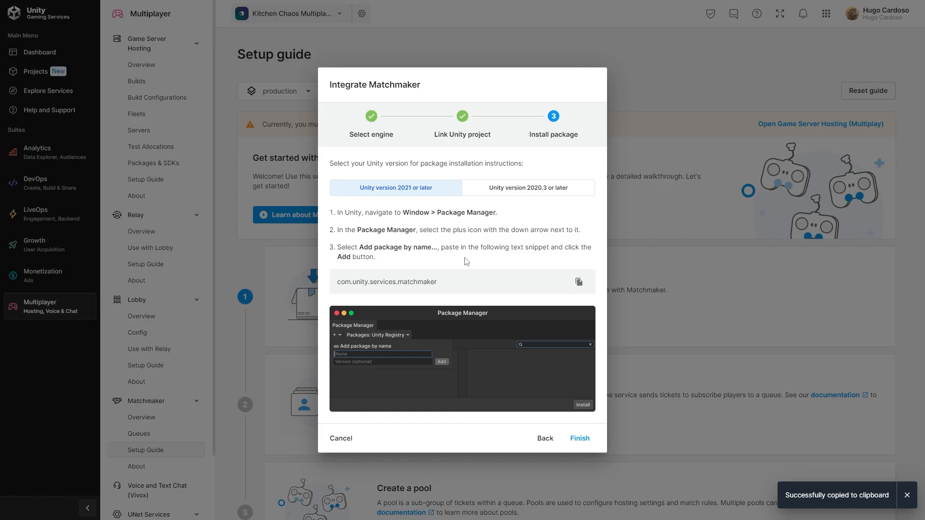
left_click(581, 437)
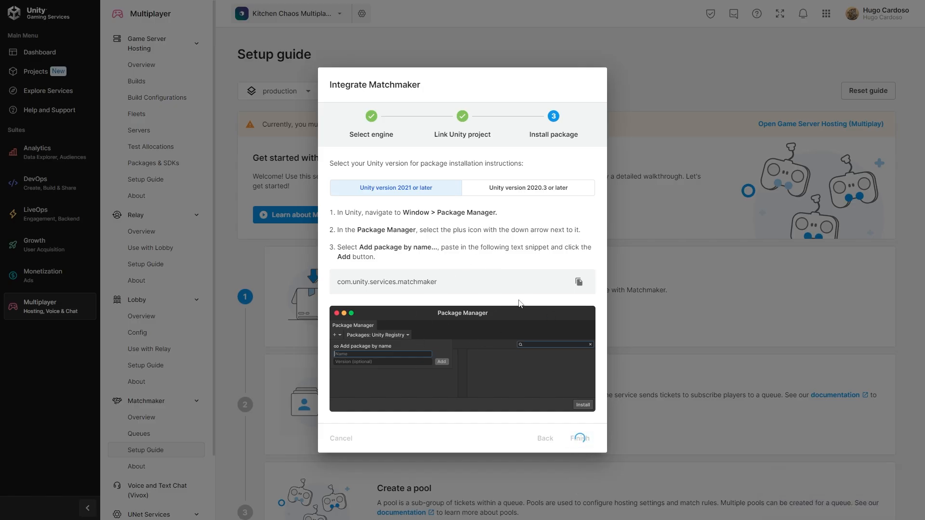
Step: Create a Matchmaker queue named default-queue with a maximum of 1 player on a ticket
scroll(453, 357, "down", 1)
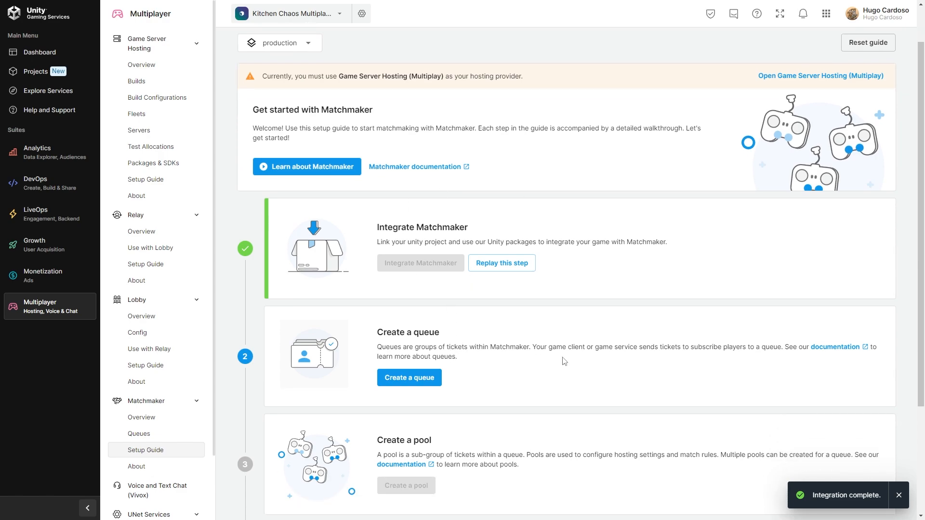
left_click(439, 379)
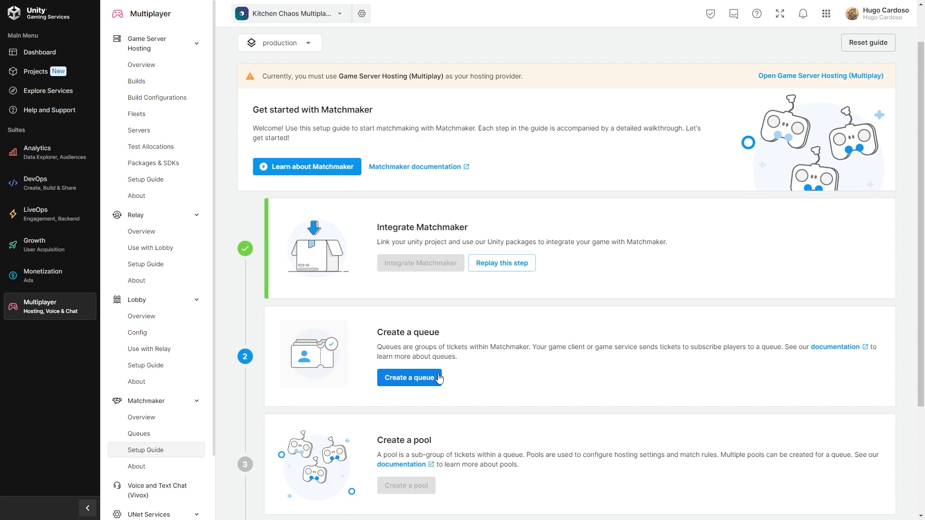
left_click(424, 379)
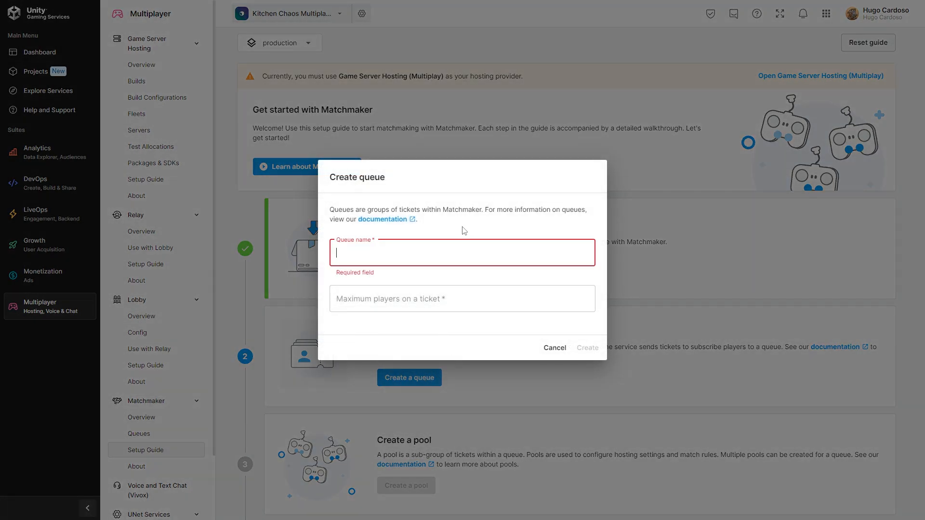
type("default-queue")
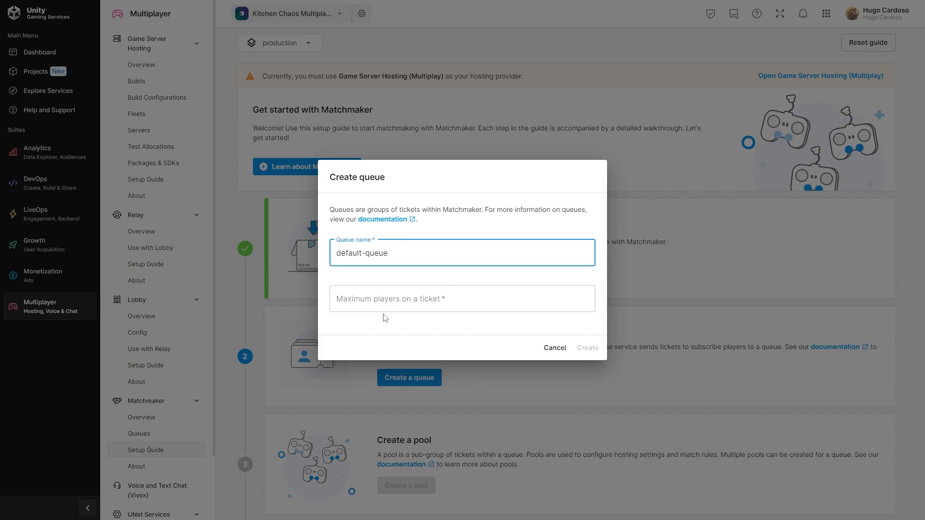
left_click(409, 304)
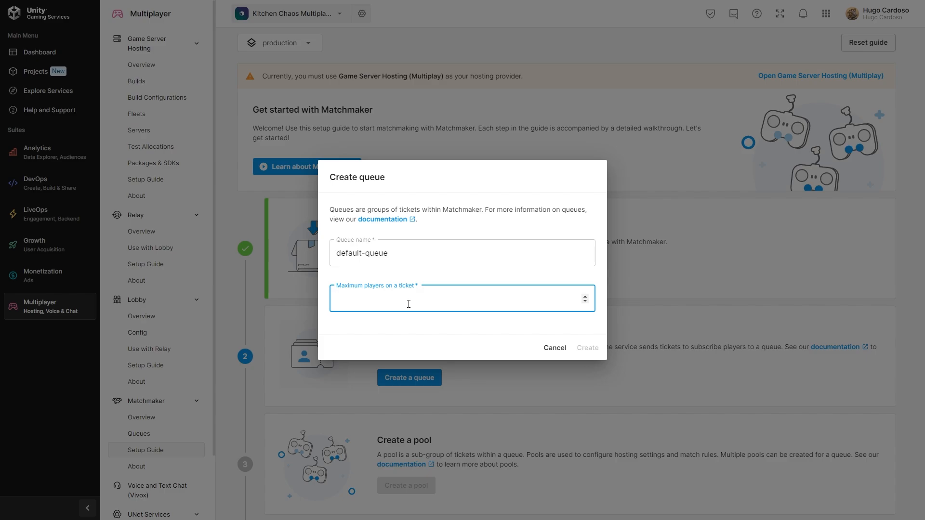
type("1")
left_click(588, 348)
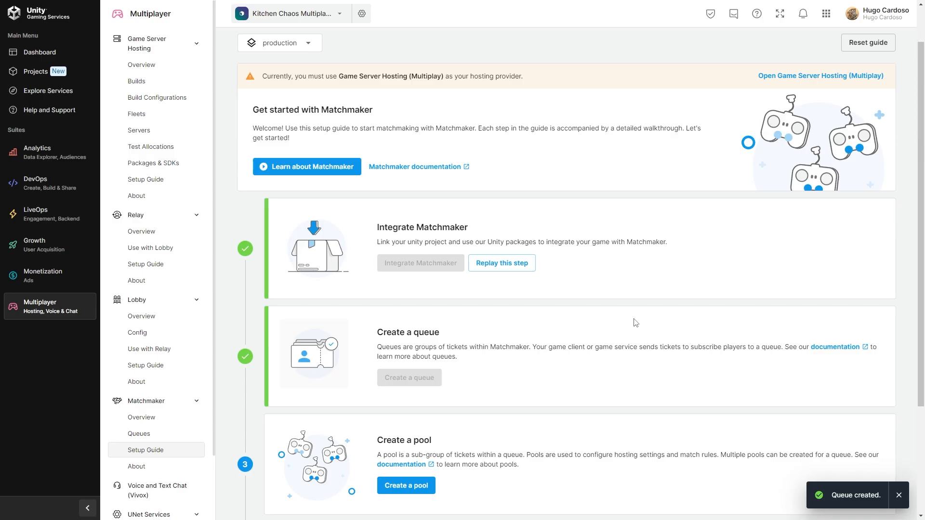
Step: Start a default pool for default-queue, name it Default Pool with a 60-second timeout, and continue to the hosting settings
scroll(636, 323, "down", 2)
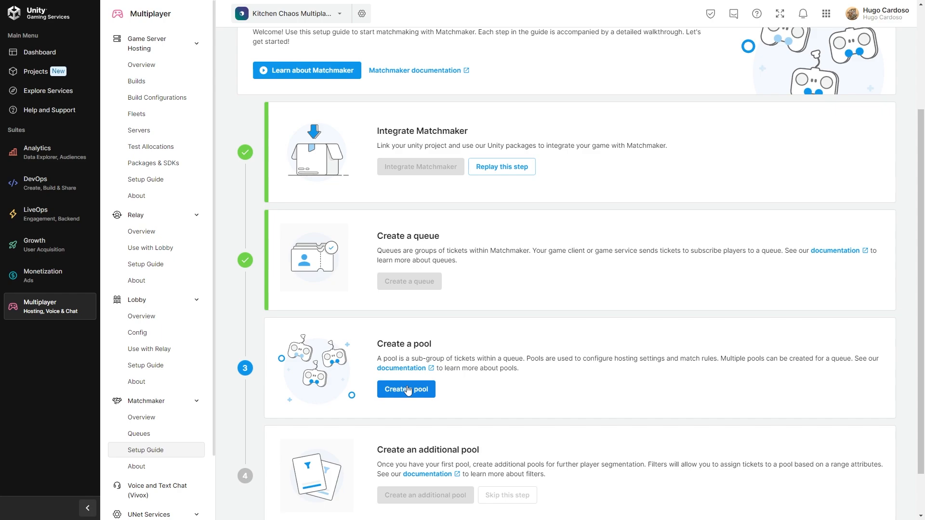
left_click(407, 391)
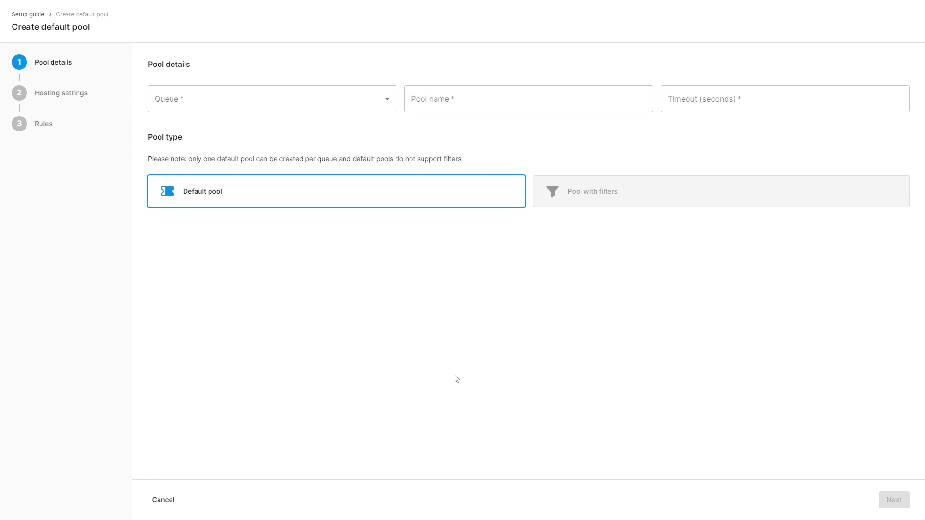
left_click(370, 108)
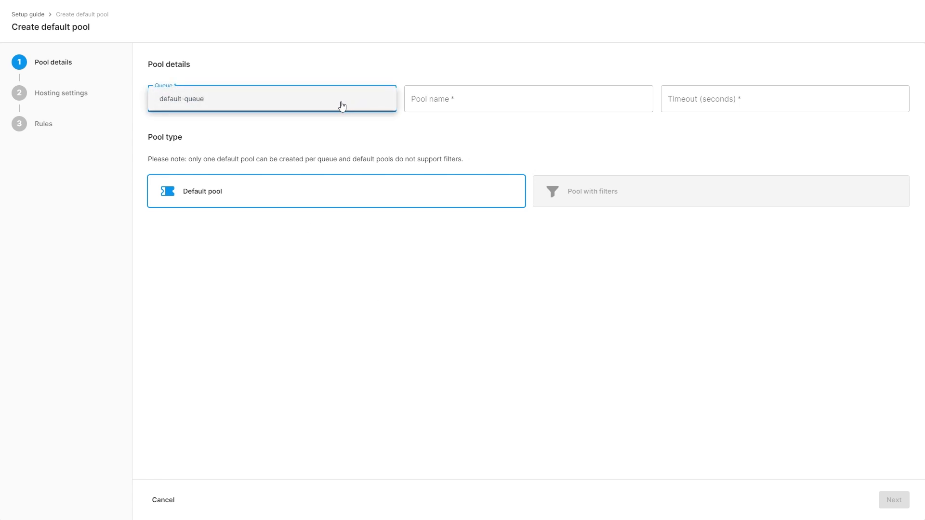
left_click(198, 102)
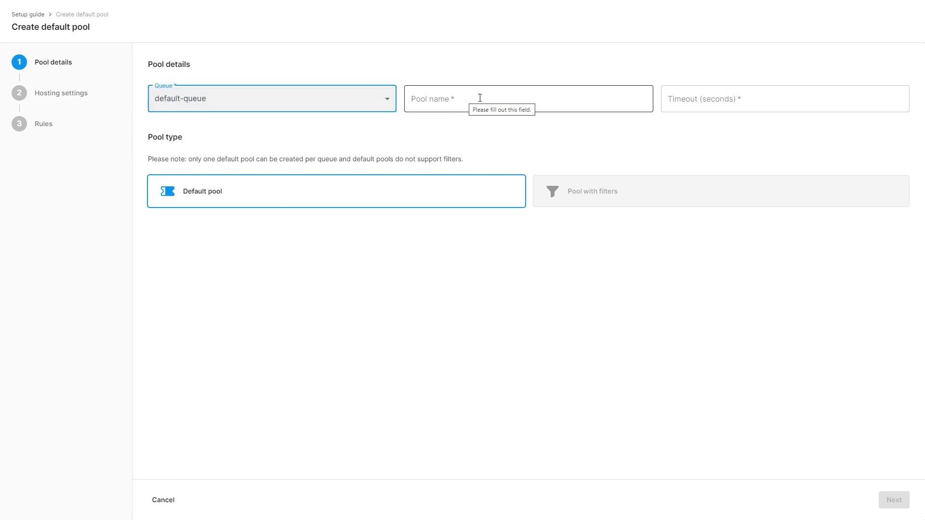
left_click(482, 95)
type("Default P")
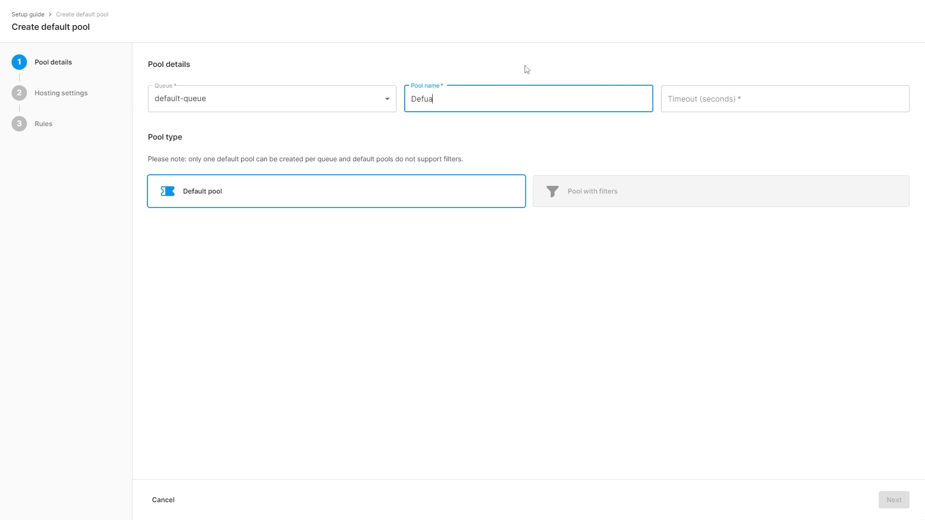
type("ool")
left_click(683, 99)
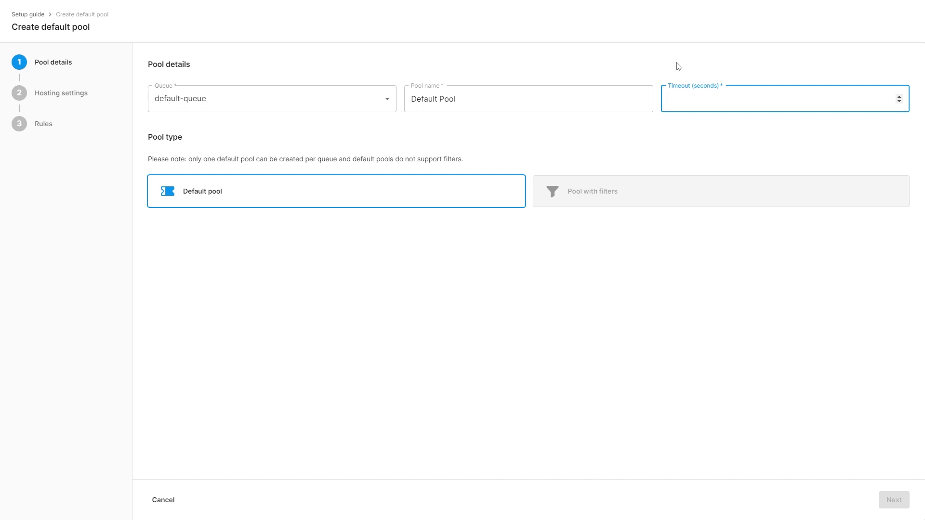
type("60")
left_click(679, 66)
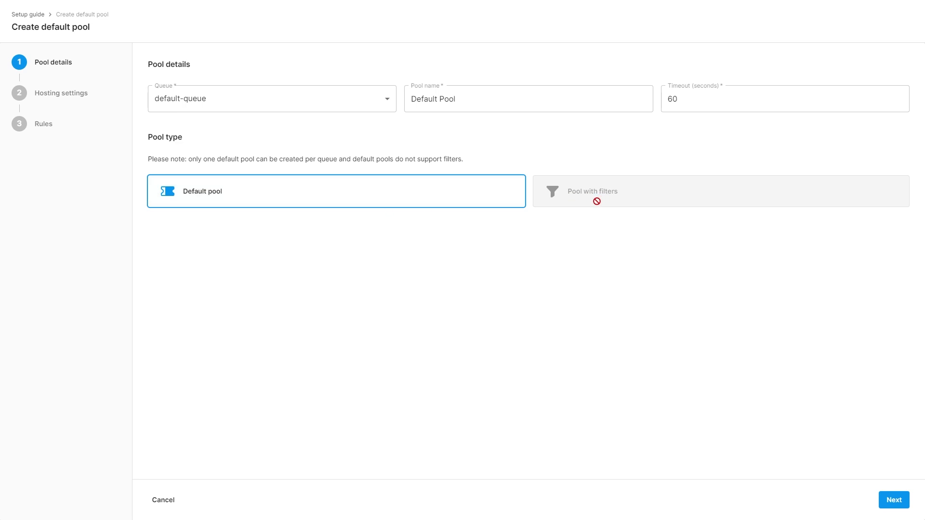
left_click(886, 505)
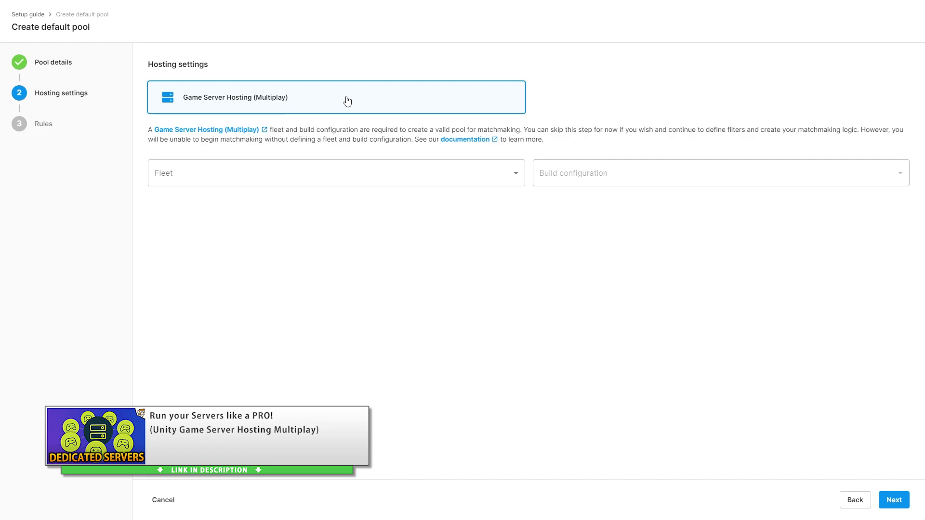
Step: Assign Fleet A and Build Config A as the pool's hosting settings and continue to the rules
left_click(379, 173)
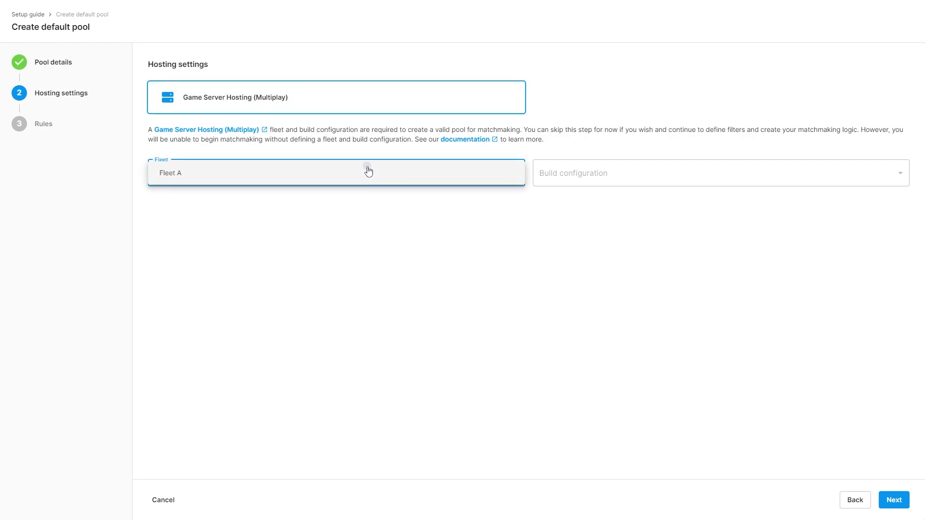
left_click(365, 172)
left_click(578, 174)
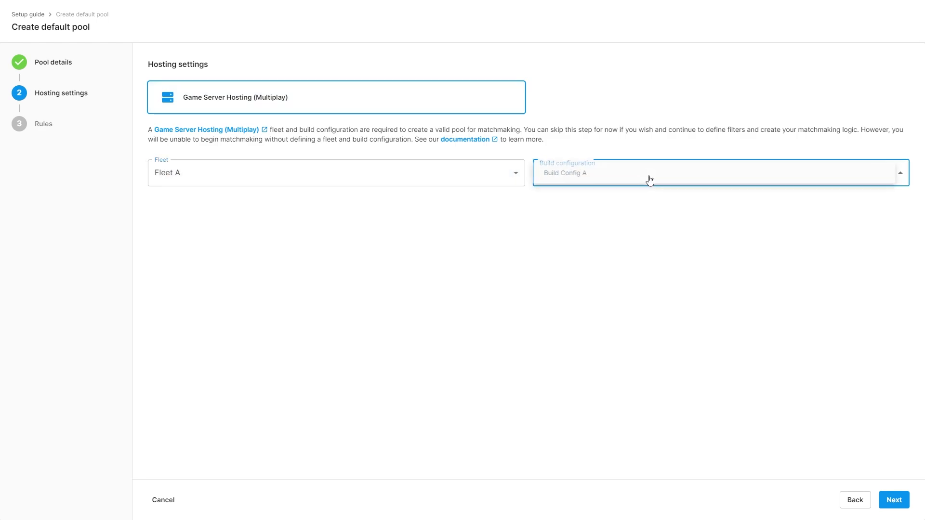
left_click(611, 182)
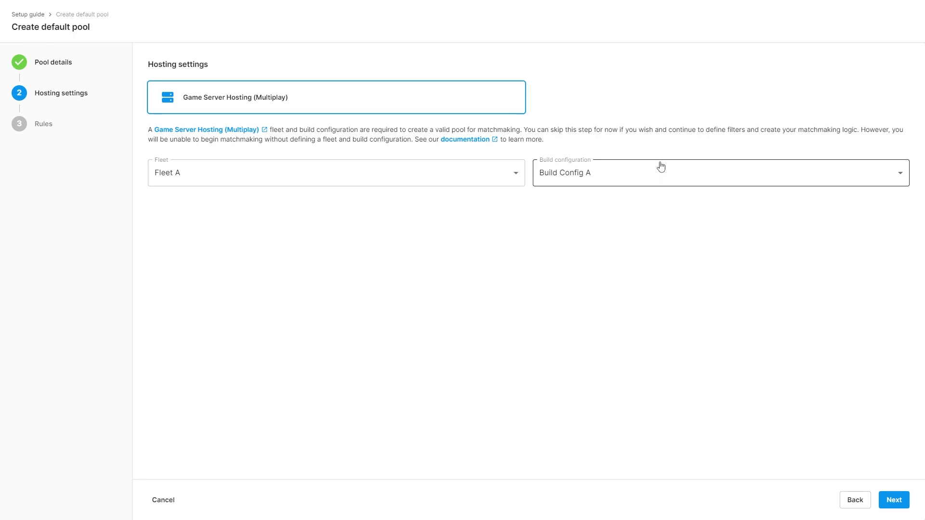
left_click(893, 501)
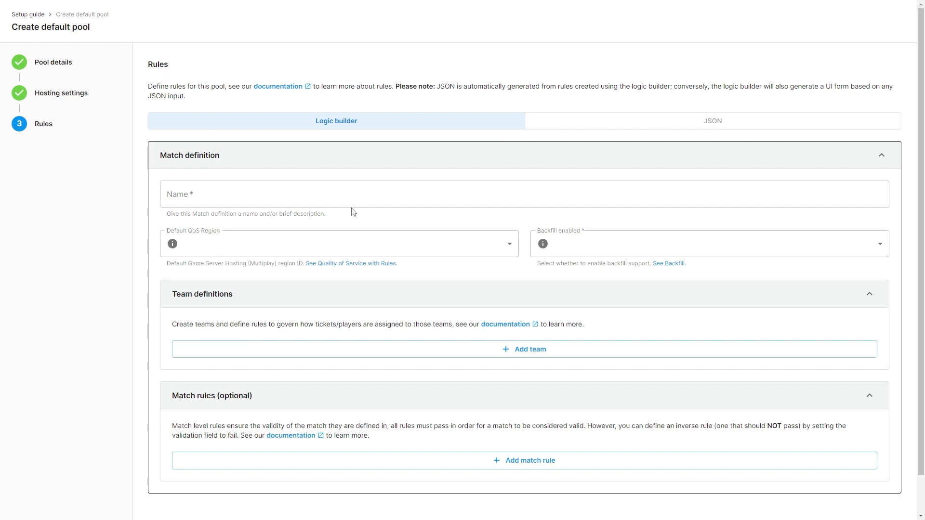
Step: Name the match definition Normal, with Europe as the default QoS region and backfill enabled set to True
scroll(354, 212, "down", 1)
scroll(322, 275, "up", 1)
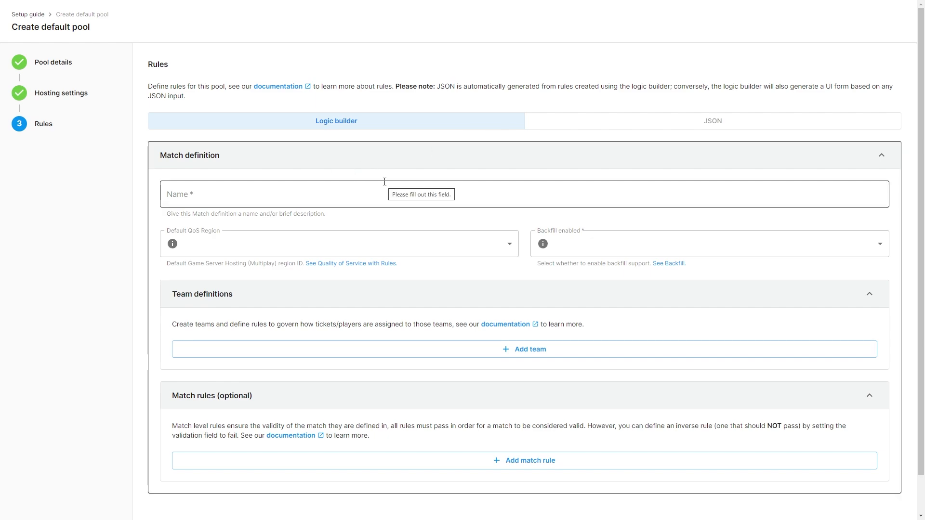
left_click(361, 183)
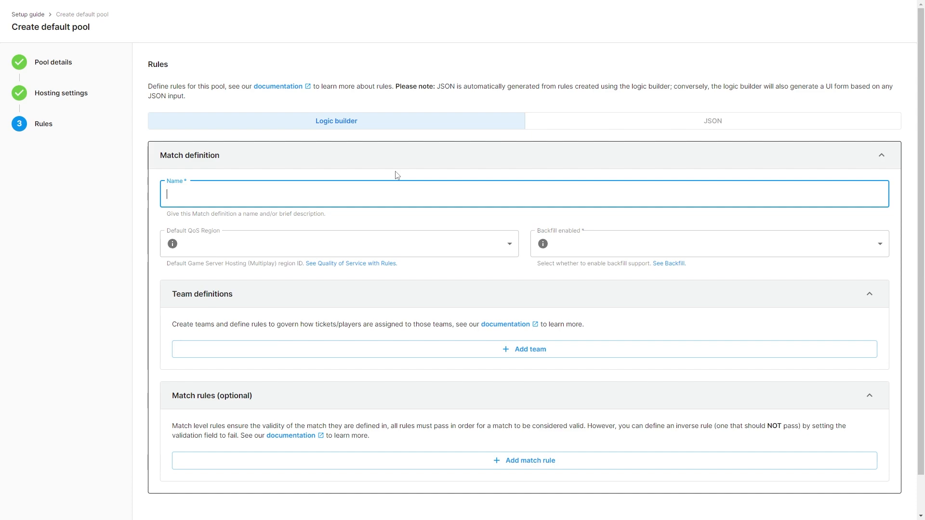
type("Normal")
left_click(400, 247)
left_click(403, 245)
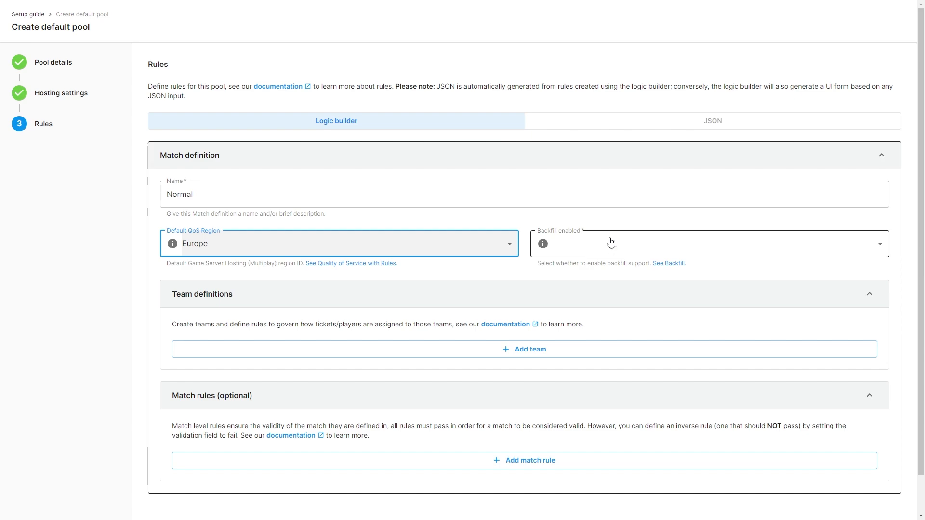
left_click(616, 250)
left_click(590, 245)
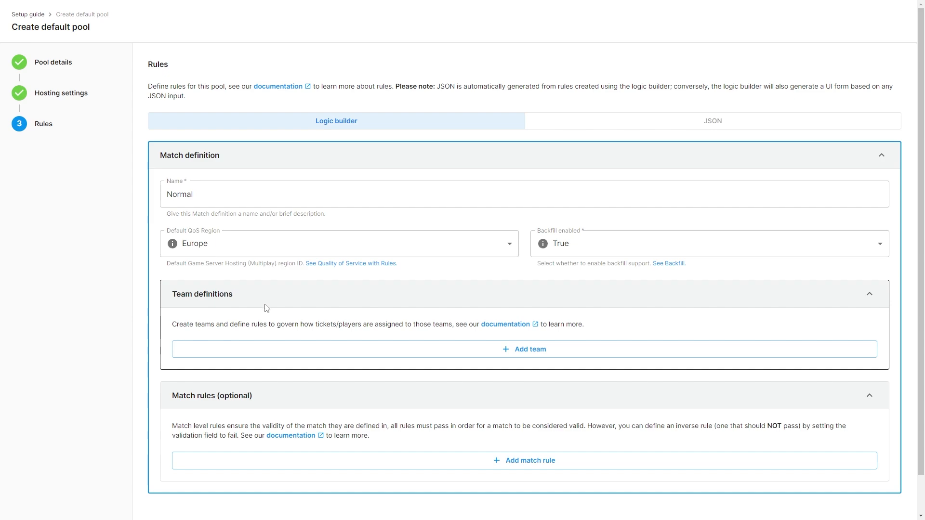
Step: Add a team to the match definition and name it All
left_click(495, 354)
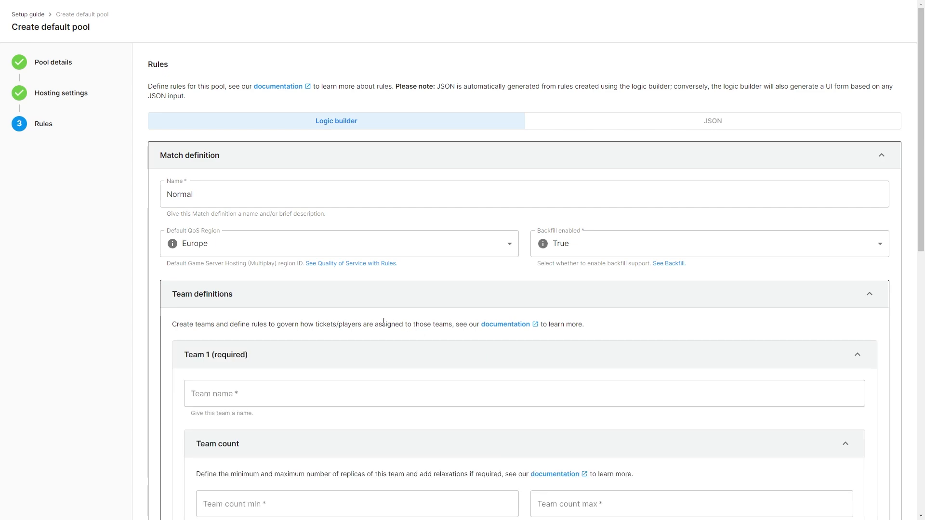
scroll(383, 320, "down", 2)
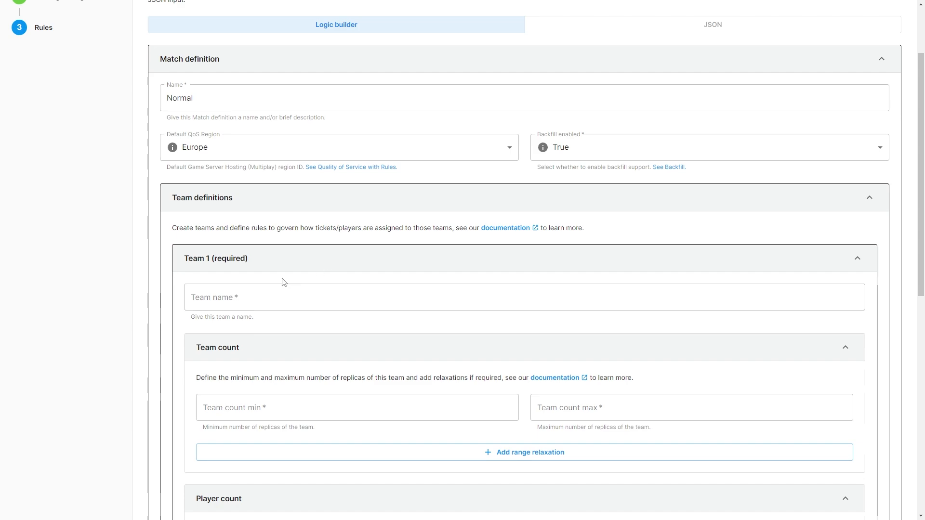
left_click(248, 290)
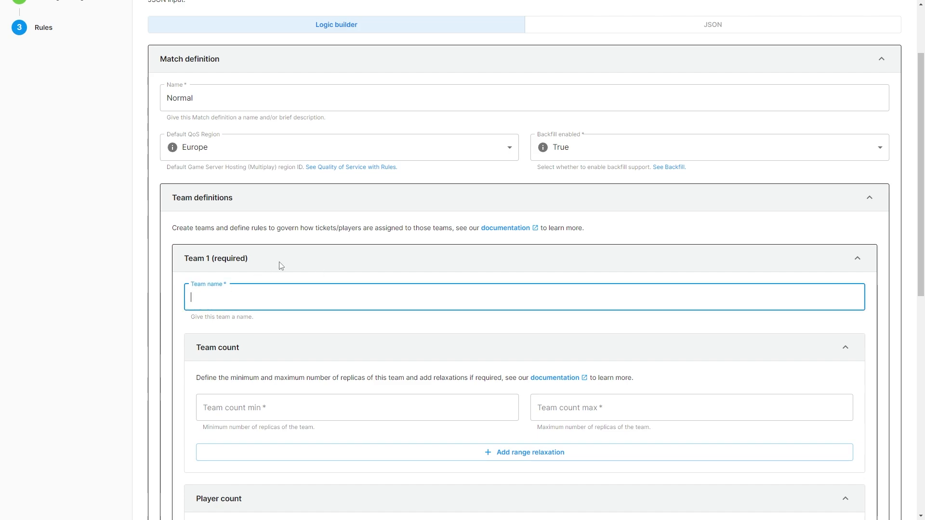
type("All")
Step: Set the All team's minimum and maximum team count to 1
scroll(281, 266, "down", 3)
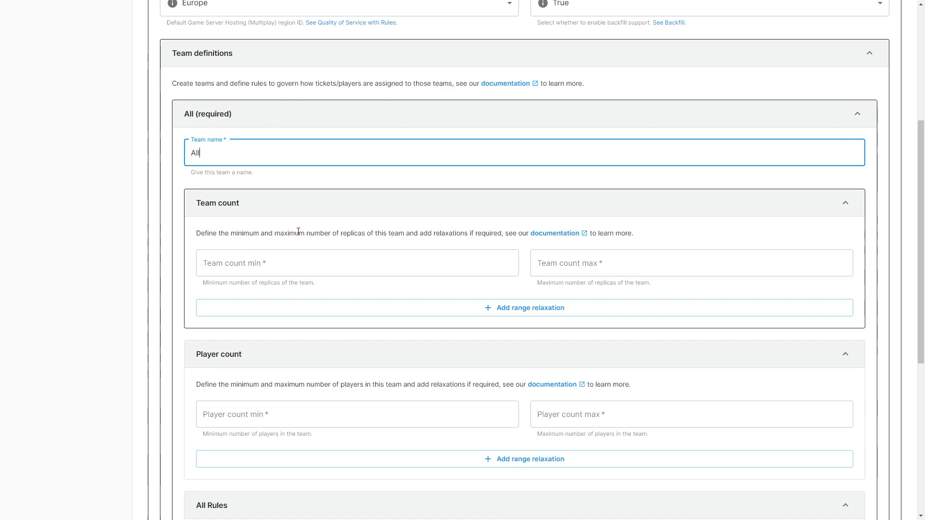
left_click_drag(306, 233, 405, 236)
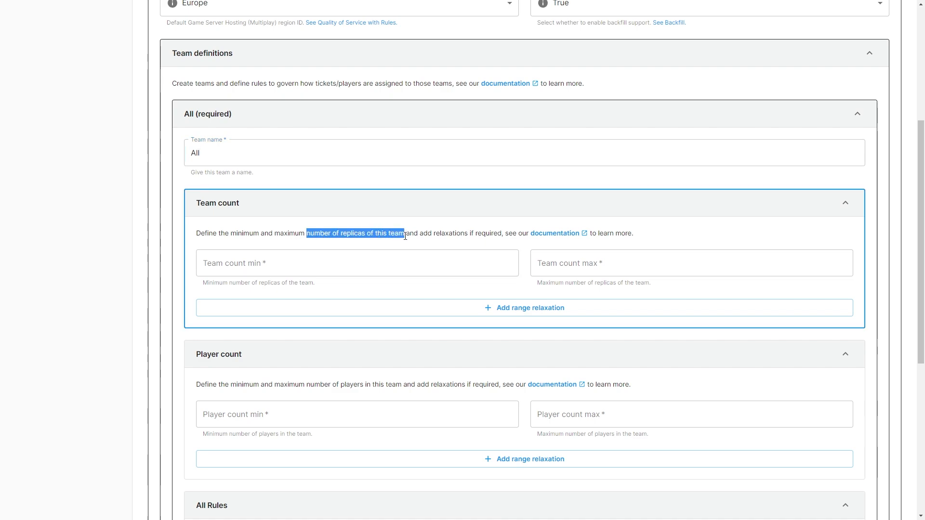
left_click(438, 232)
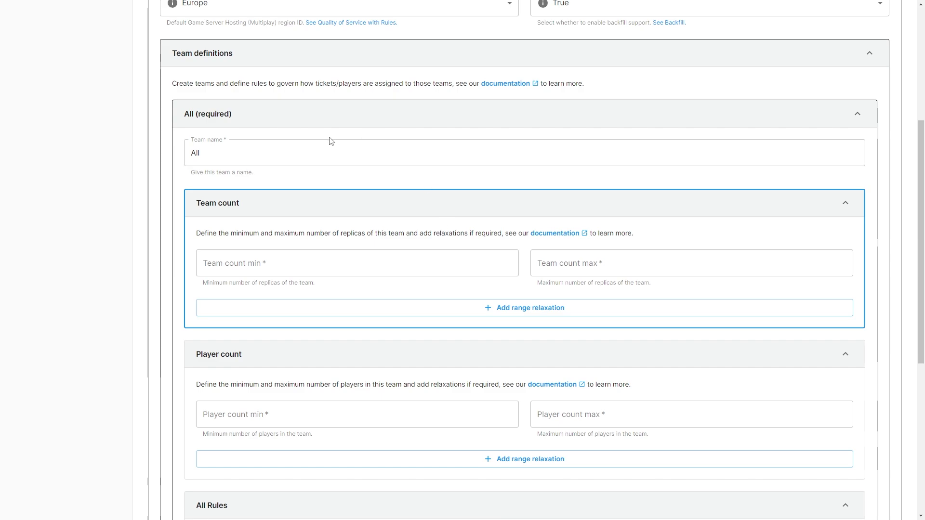
left_click(316, 262)
type("1")
left_click(592, 263)
type("1")
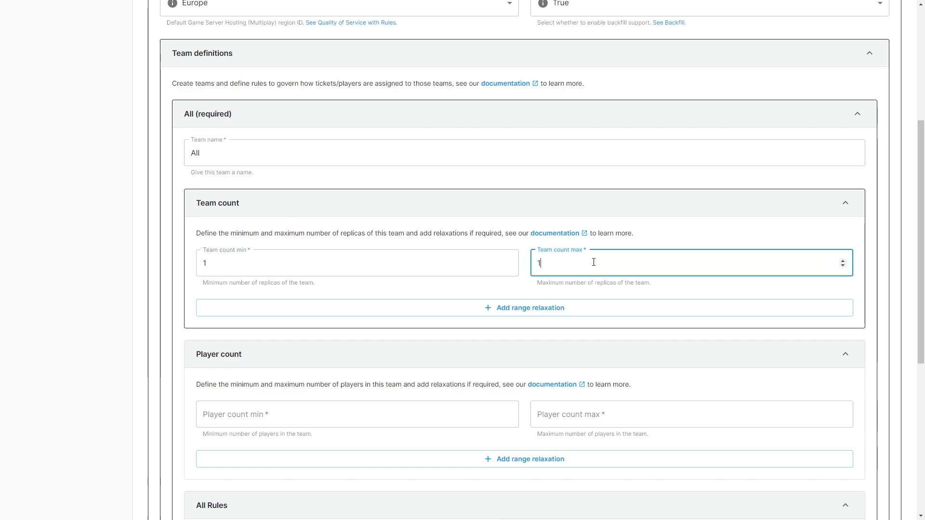
left_click(456, 233)
Step: Set the All team's minimum and maximum player count to 4
scroll(456, 233, "down", 3)
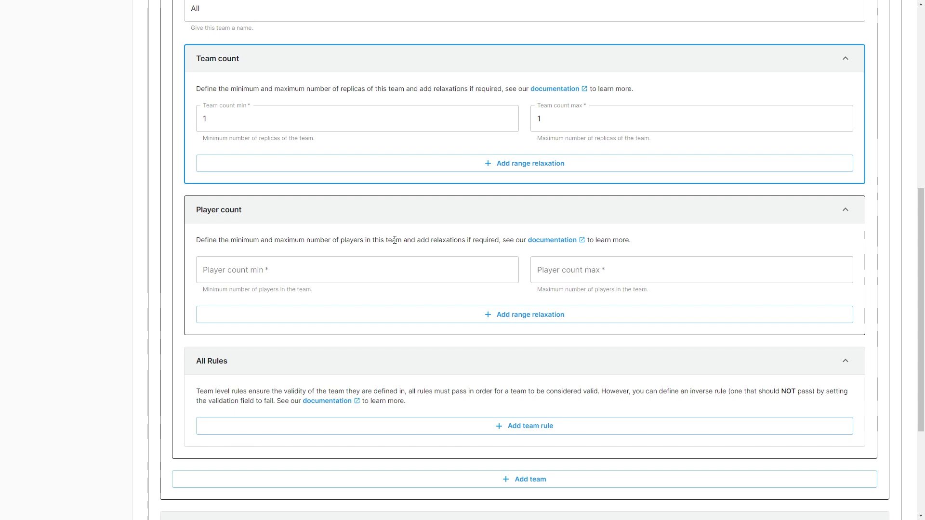
left_click(351, 270)
type("1")
left_click(581, 270)
type("4")
left_click(438, 242)
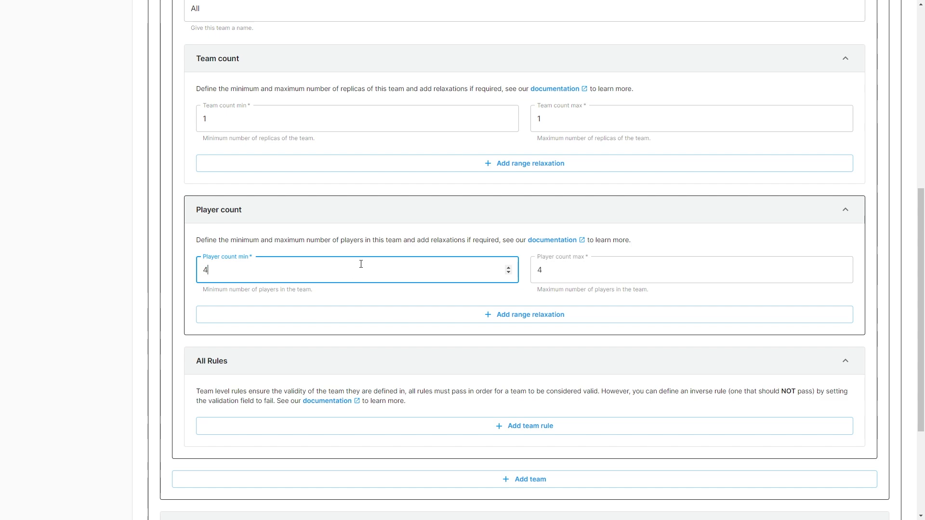
left_click(747, 256)
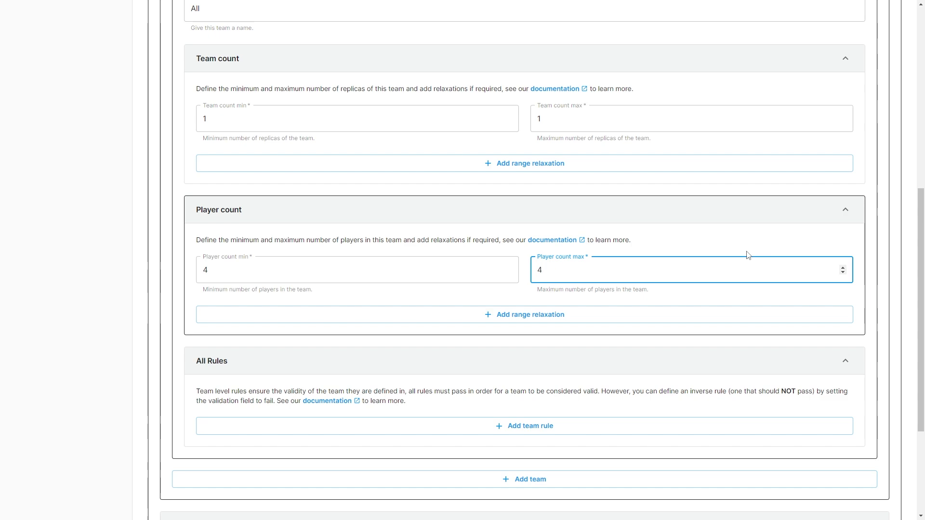
Step: Add a player count relaxation that replaces the minimum with 3 at 10 seconds, keeping the Oldest ticket age type
left_click(538, 323)
scroll(537, 323, "down", 1)
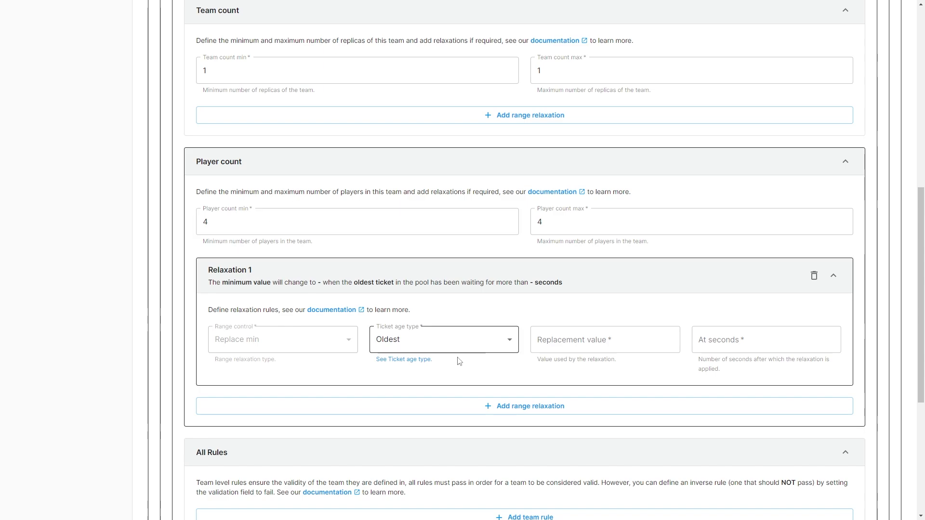
left_click(296, 339)
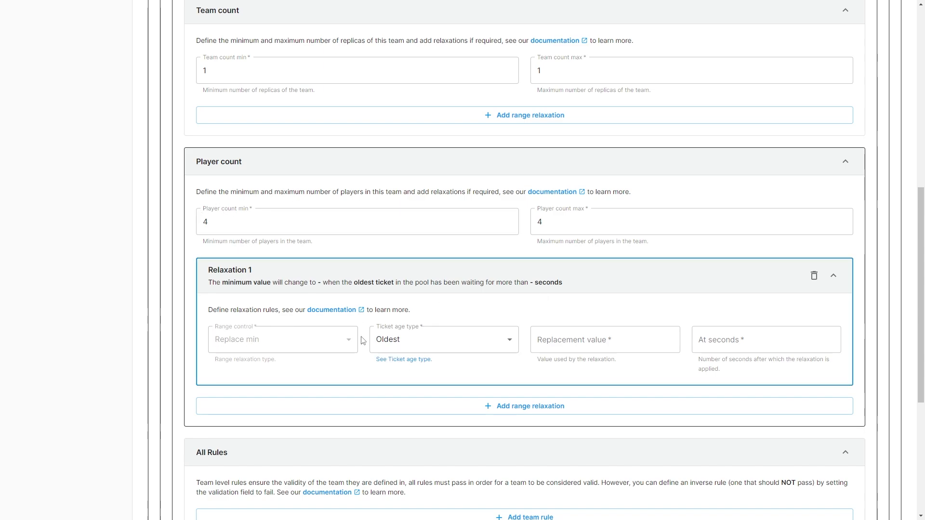
left_click(568, 342)
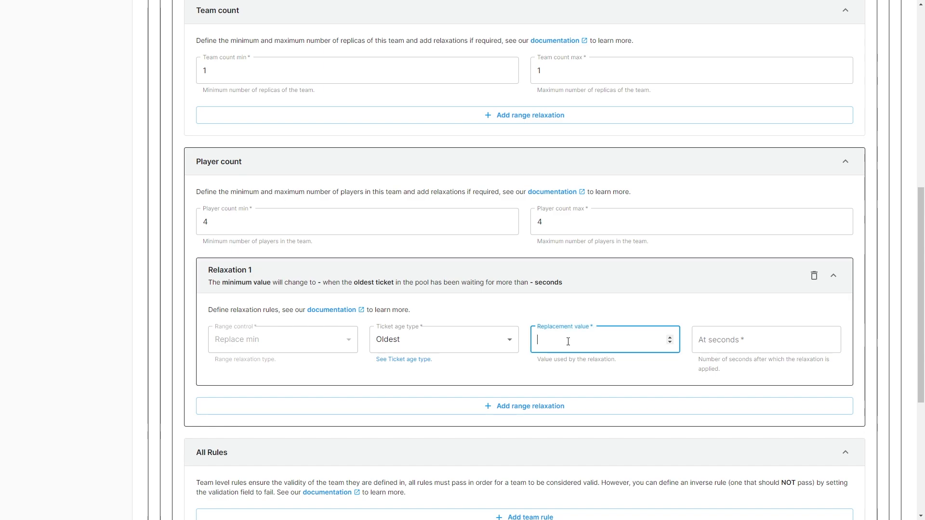
type("3")
left_click(762, 342)
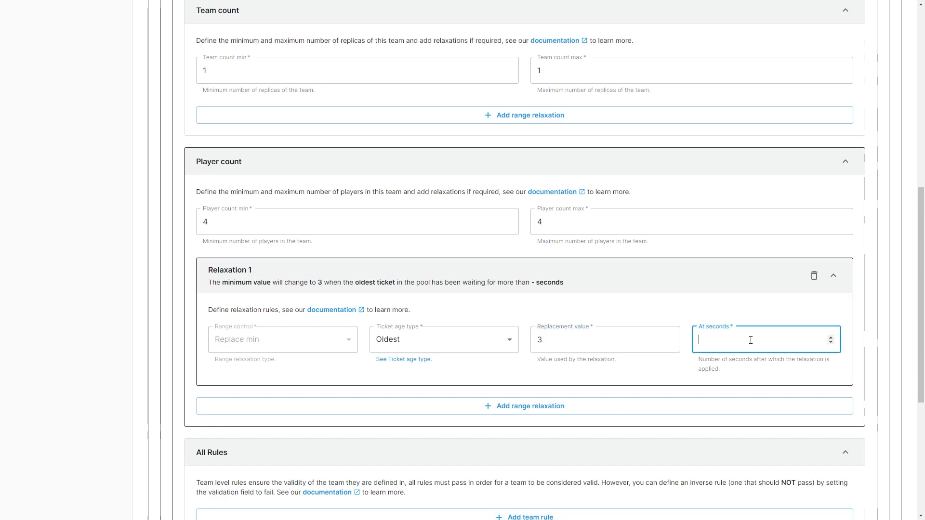
type("10")
left_click(747, 315)
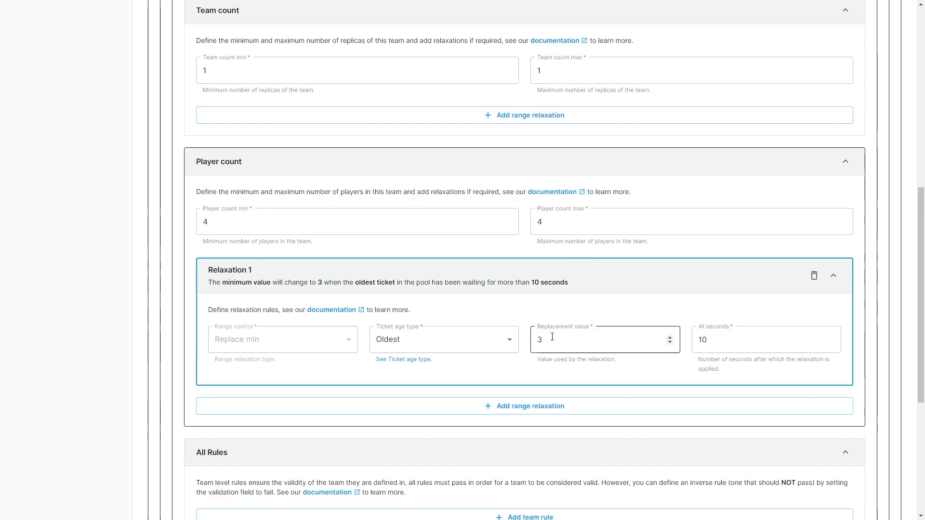
left_click(484, 345)
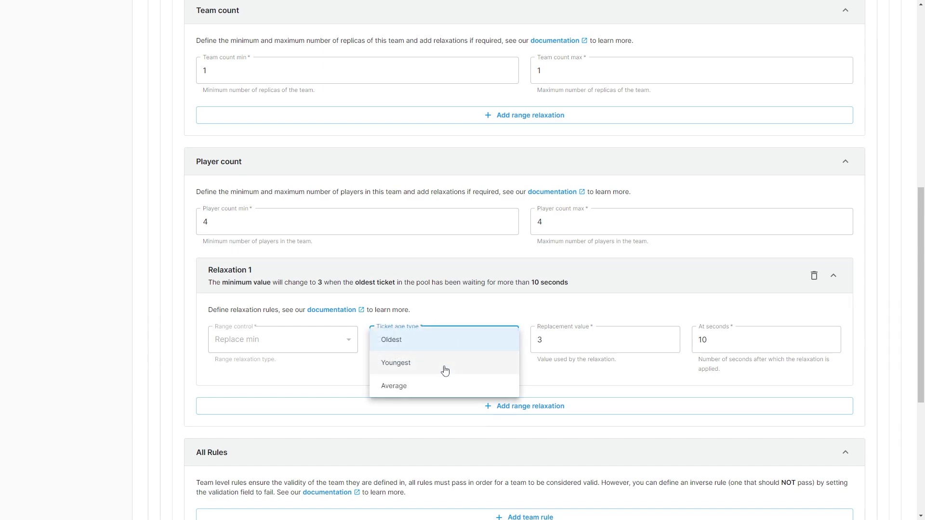
left_click(529, 315)
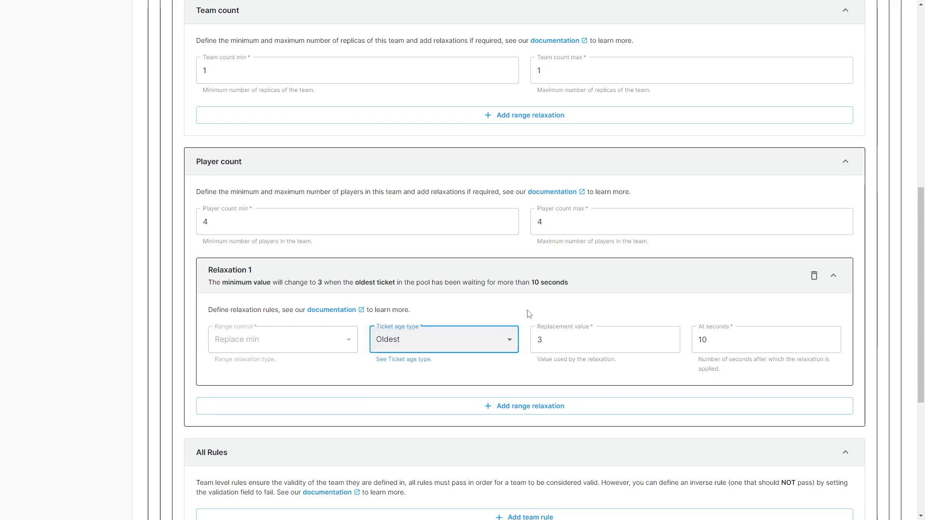
Step: Add a second player count relaxation that replaces the minimum with 2 at 15 seconds
scroll(554, 314, "down", 3)
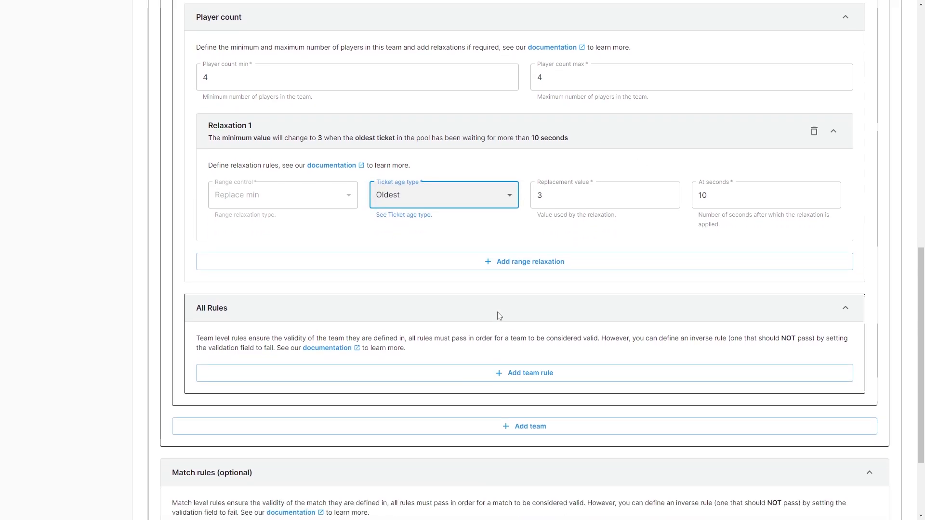
left_click(515, 272)
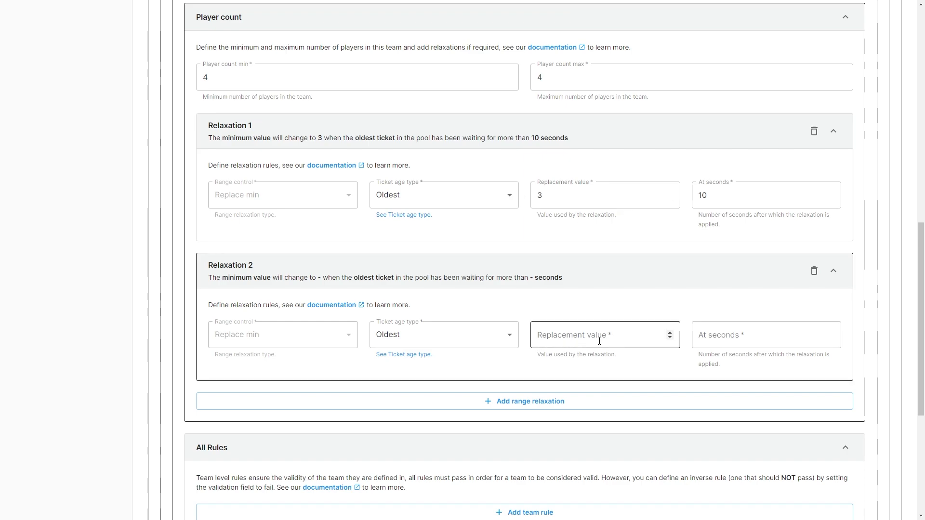
left_click(764, 335)
type("15")
left_click(605, 325)
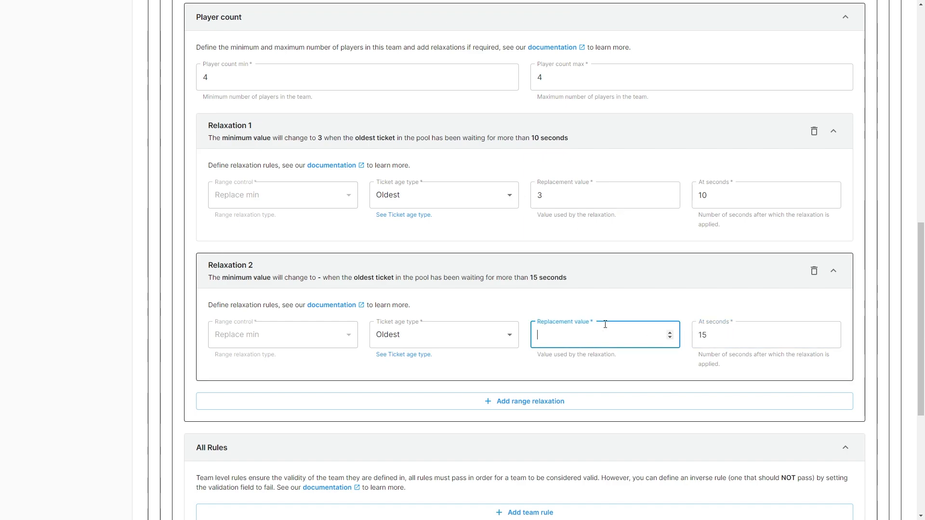
type("2")
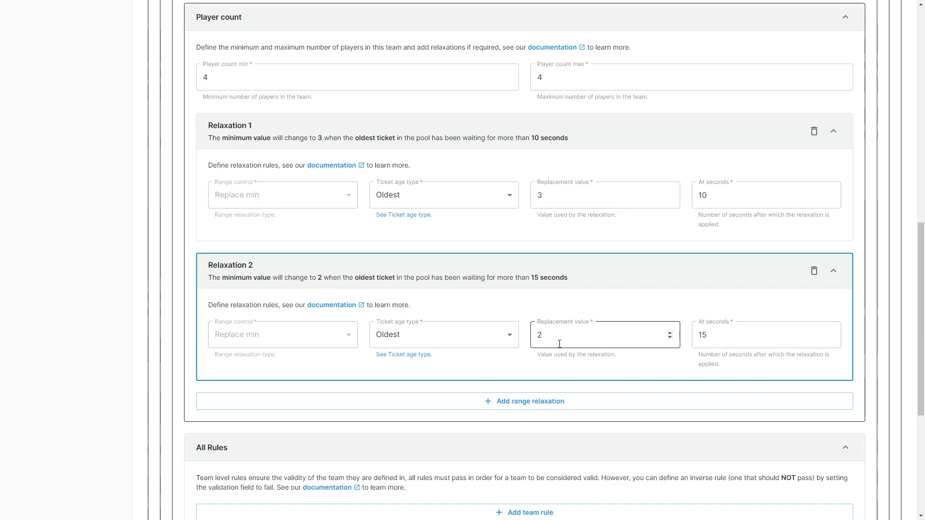
Step: Add a third player count relaxation that replaces the minimum with 1 at 20 seconds
left_click(598, 402)
left_click(722, 474)
scroll(665, 447, "down", 2)
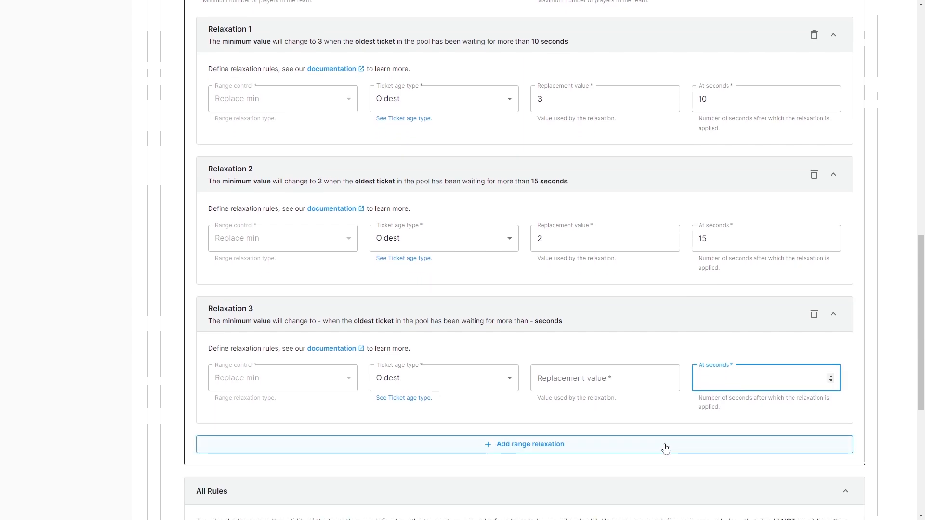
type("20")
left_click(605, 379)
type("1")
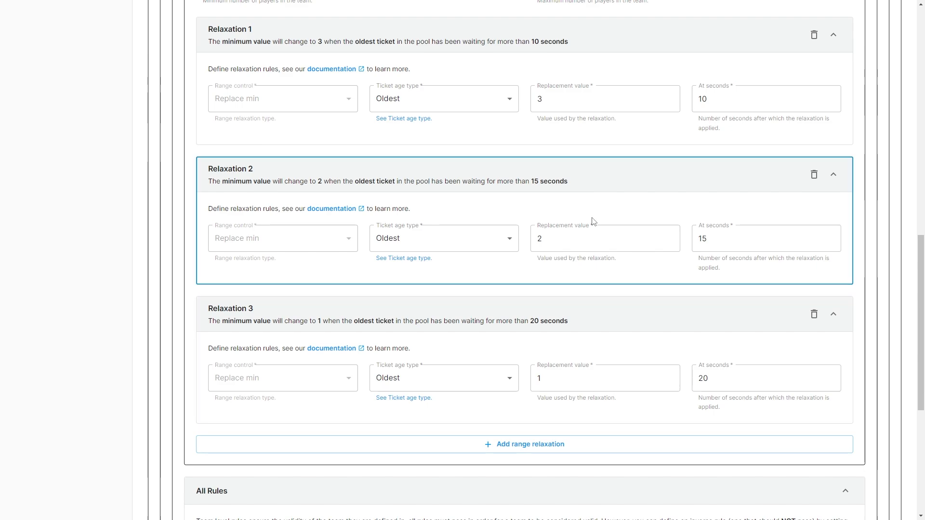
Step: Review the whole match definition, including the team settings, the three player count relaxations and the optional rules
scroll(636, 209, "up", 12)
scroll(626, 328, "down", 10)
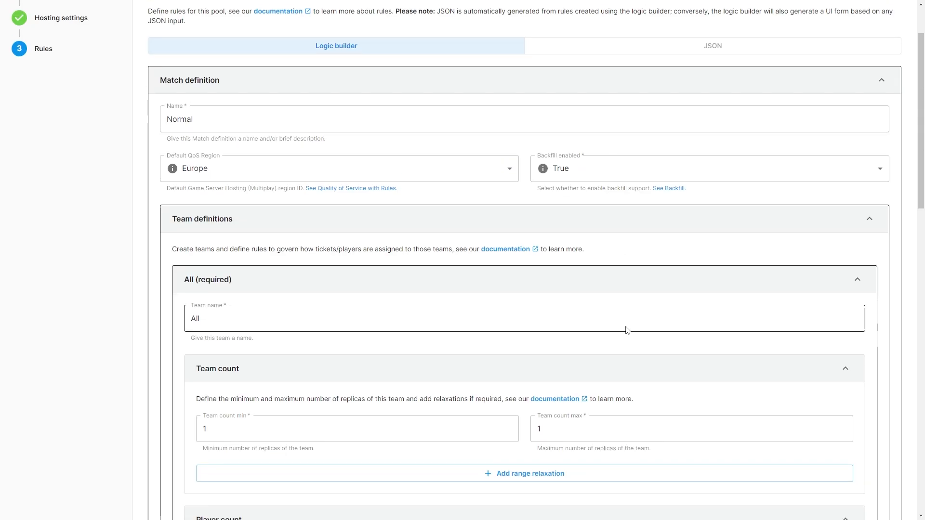
scroll(625, 320, "down", 3)
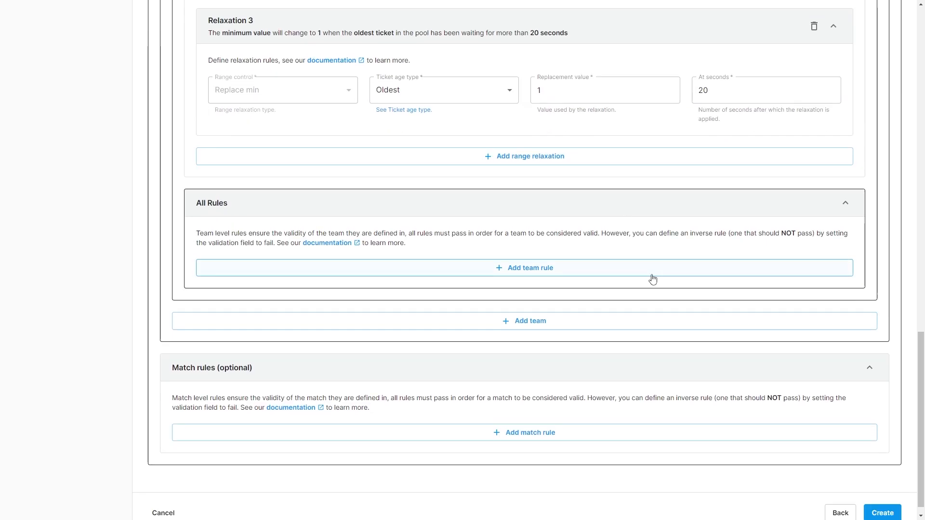
scroll(652, 277, "up", 5)
left_click(584, 326)
left_click_drag(584, 326, 566, 318)
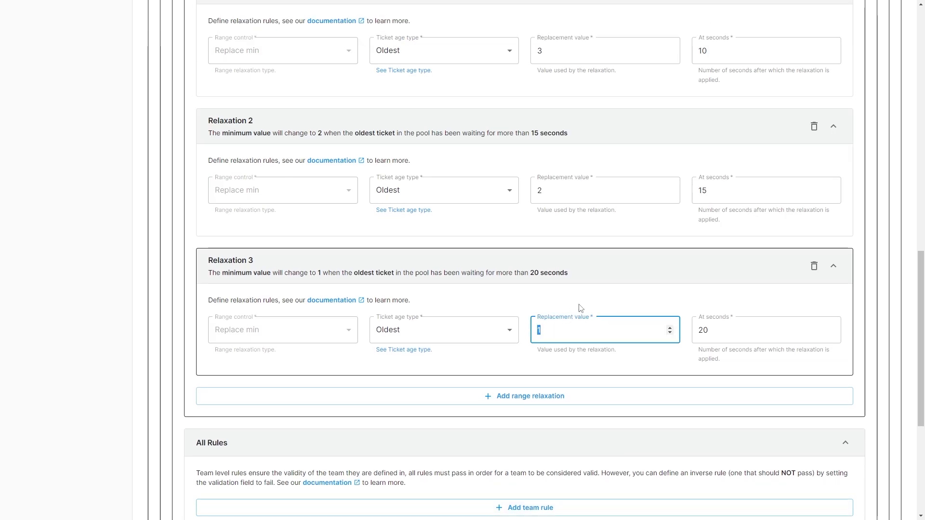
scroll(583, 303, "up", 3)
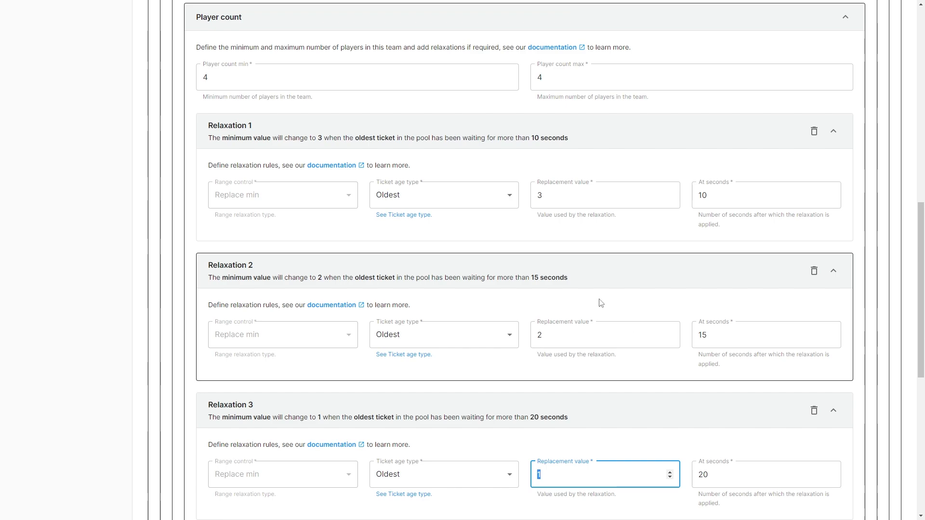
Step: Collapse the three player count relaxations, the Player count section and the Team count section of the All team
left_click(833, 272)
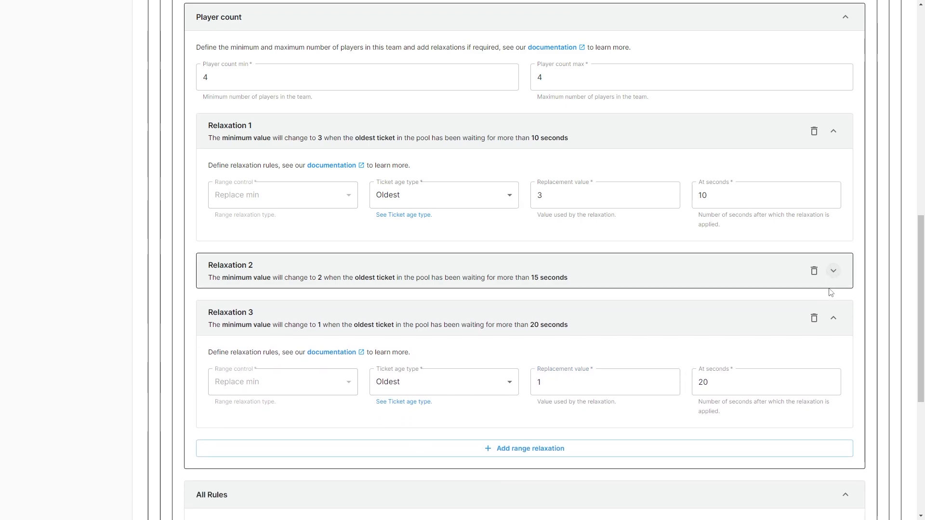
left_click(833, 317)
left_click(833, 131)
scroll(737, 314, "up", 3)
scroll(737, 314, "up", 1)
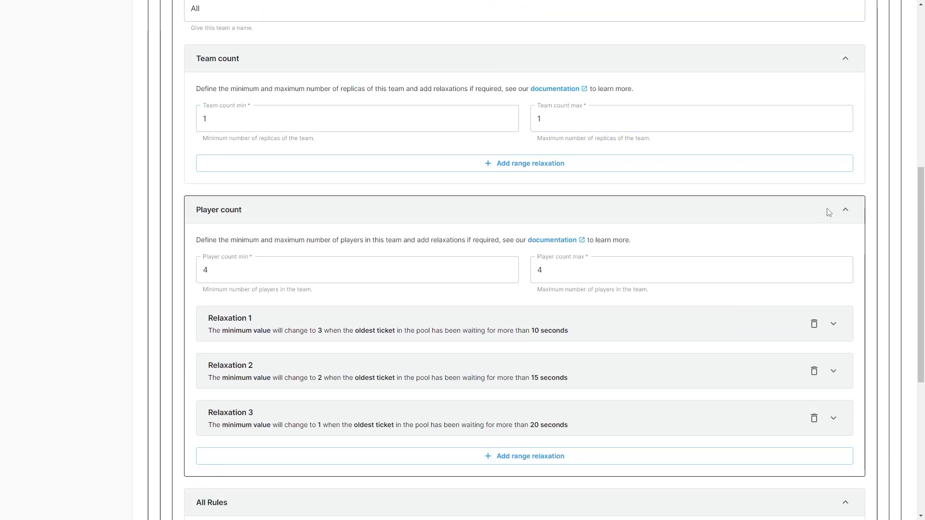
left_click(845, 210)
scroll(839, 209, "up", 2)
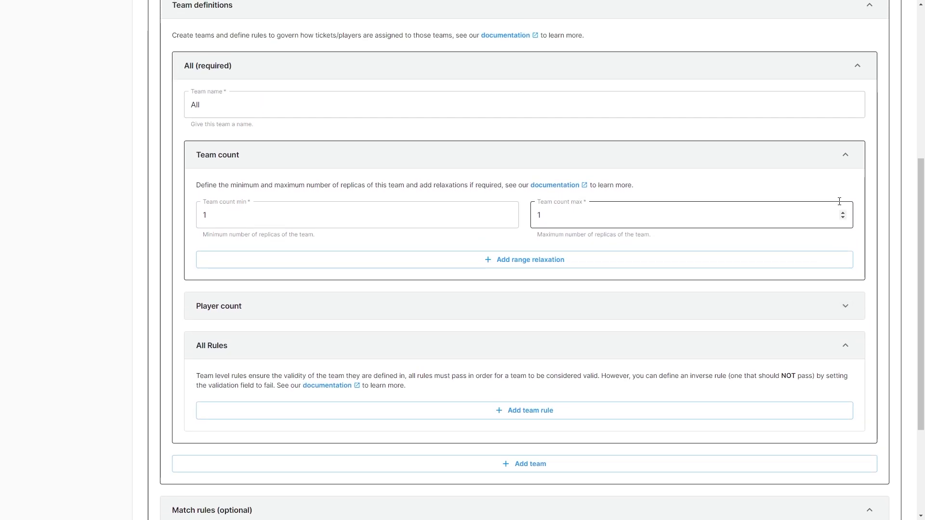
left_click(845, 154)
scroll(764, 221, "up", 2)
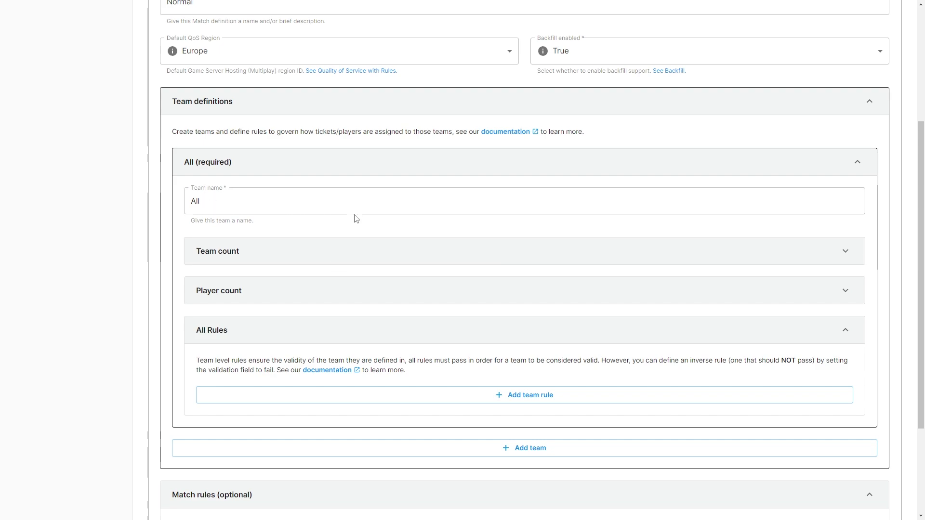
Step: Add a team rule to the All team
scroll(248, 309, "down", 2)
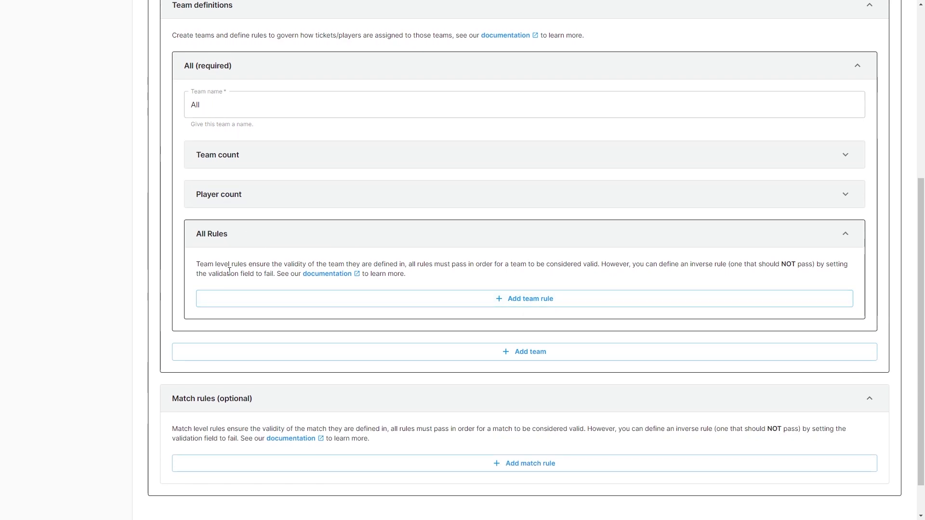
left_click(500, 300)
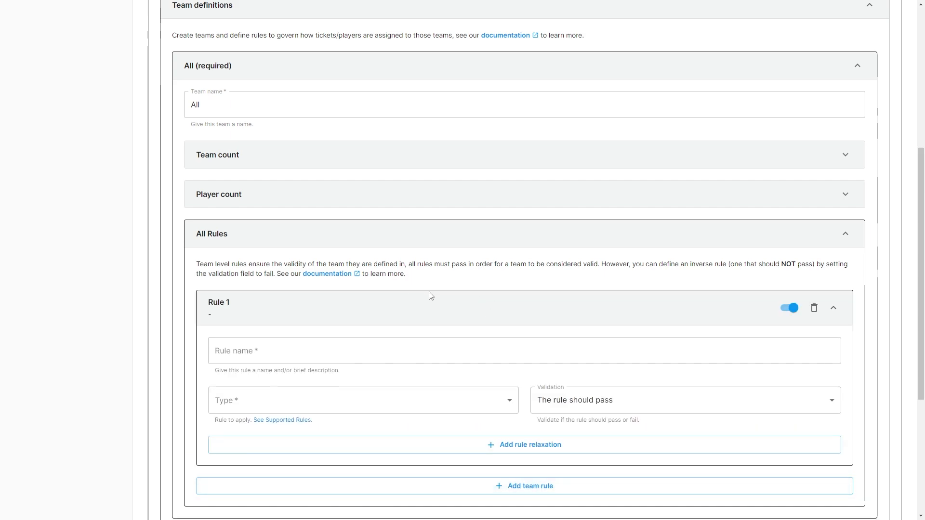
scroll(434, 294, "down", 2)
Step: Examine the rule types and validation options available for the new team rule without changing them
left_click(239, 309)
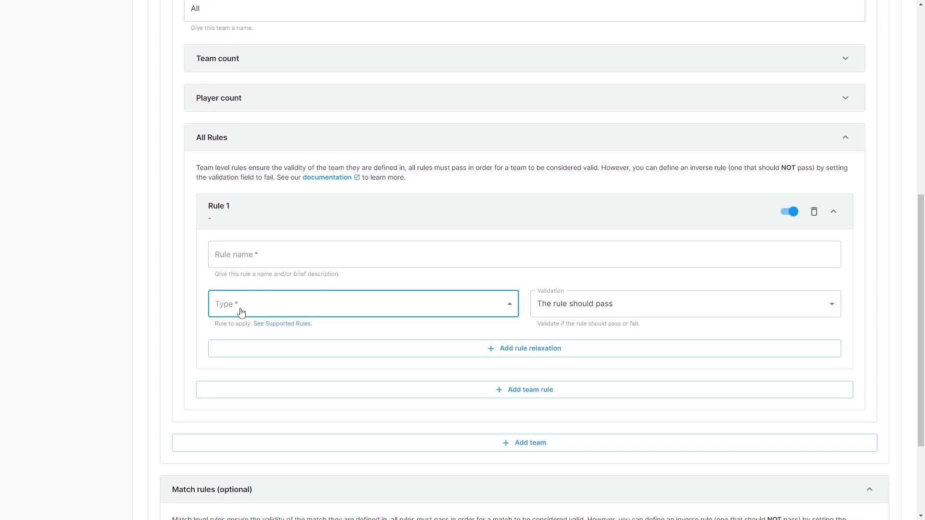
scroll(307, 316, "down", 1)
scroll(361, 404, "up", 1)
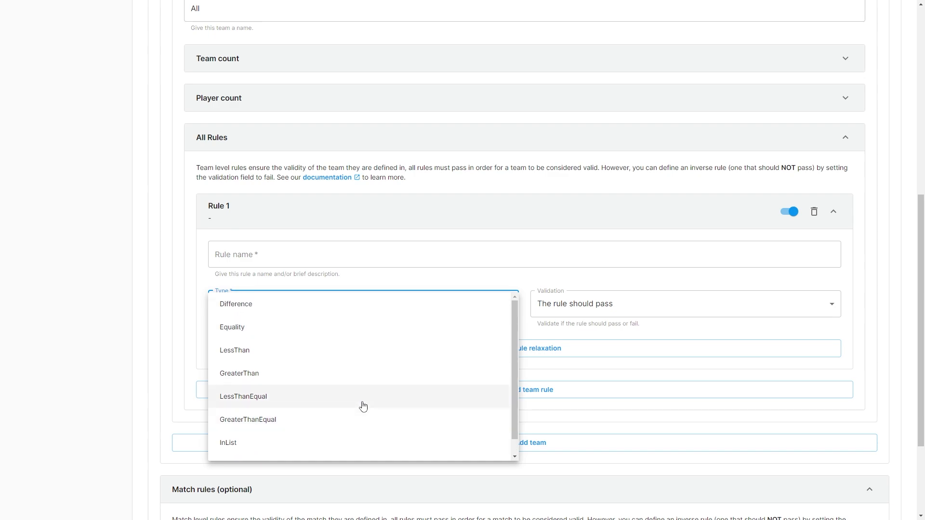
left_click(568, 275)
left_click(586, 303)
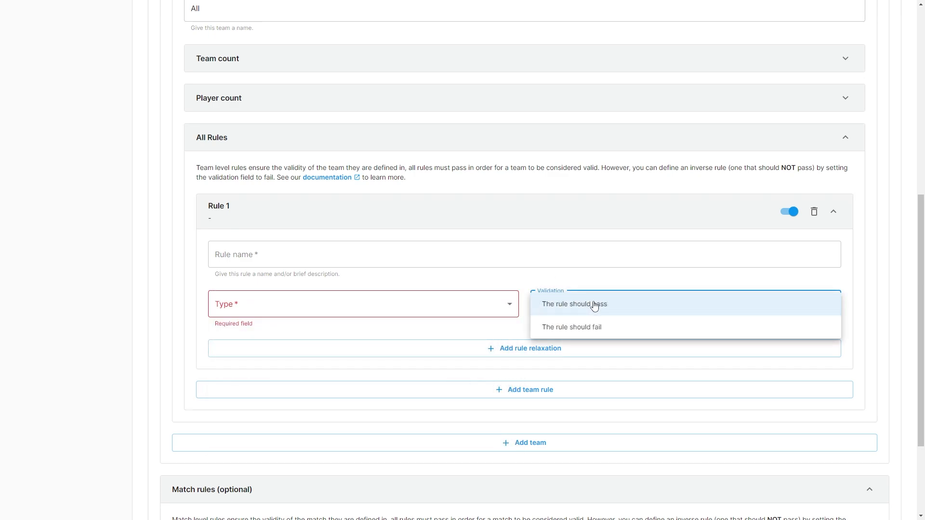
left_click(560, 282)
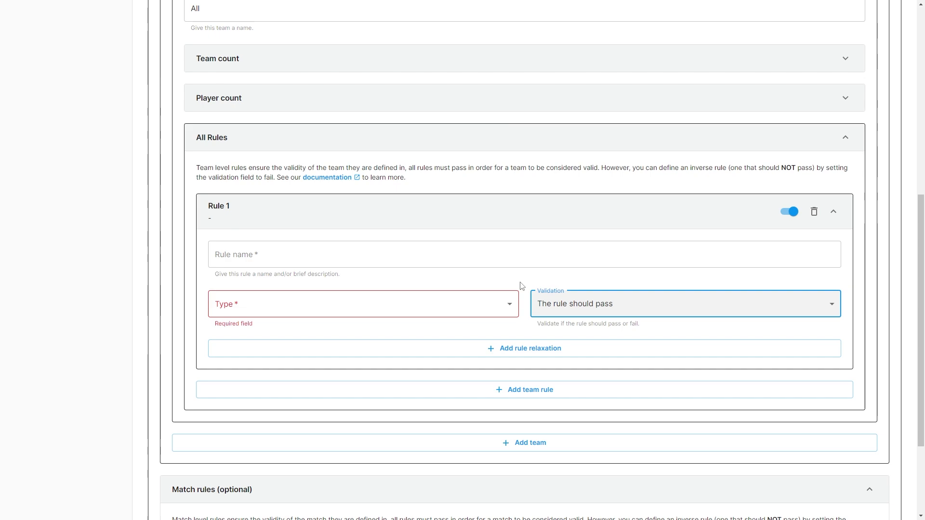
Step: Name the team rule Skill and set its type to Difference
left_click(385, 252)
type("Skill")
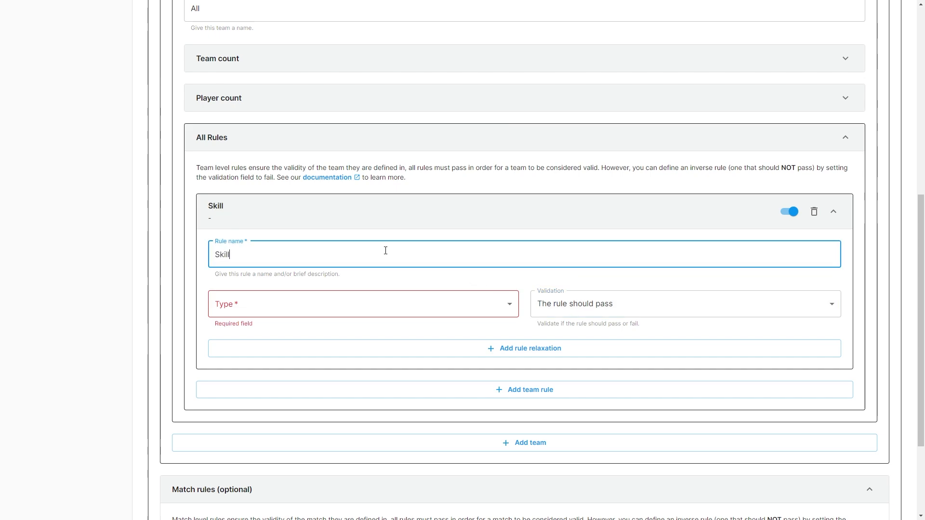
left_click(411, 311)
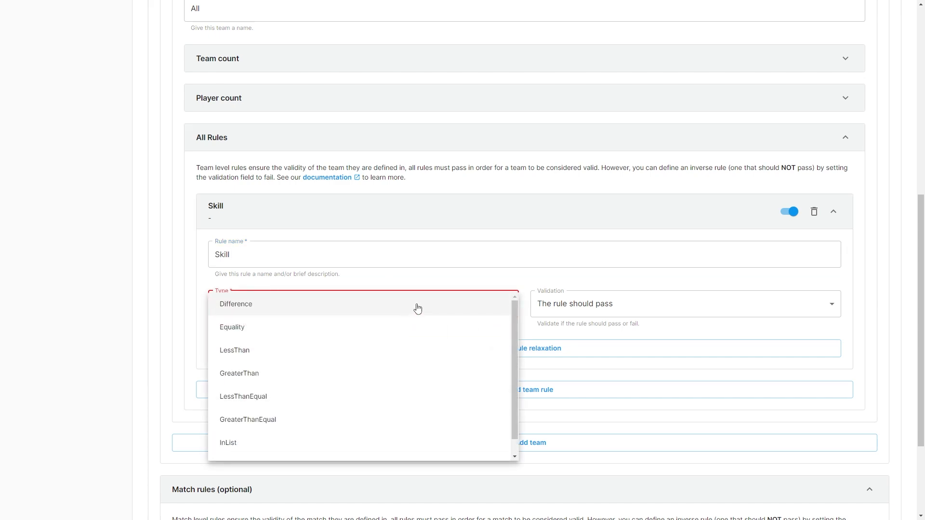
left_click(365, 308)
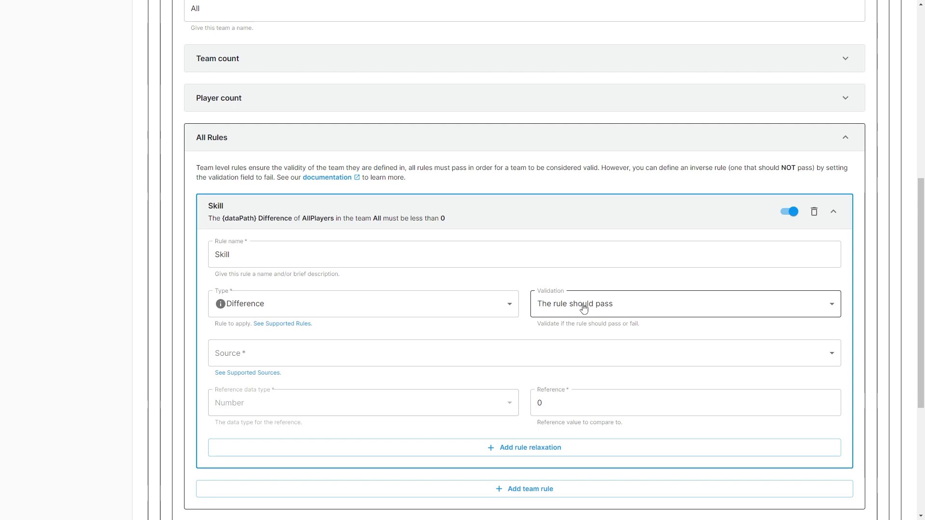
Step: Set the Skill rule's source to Data in AllPlayers and its data path to Skill
left_click(413, 359)
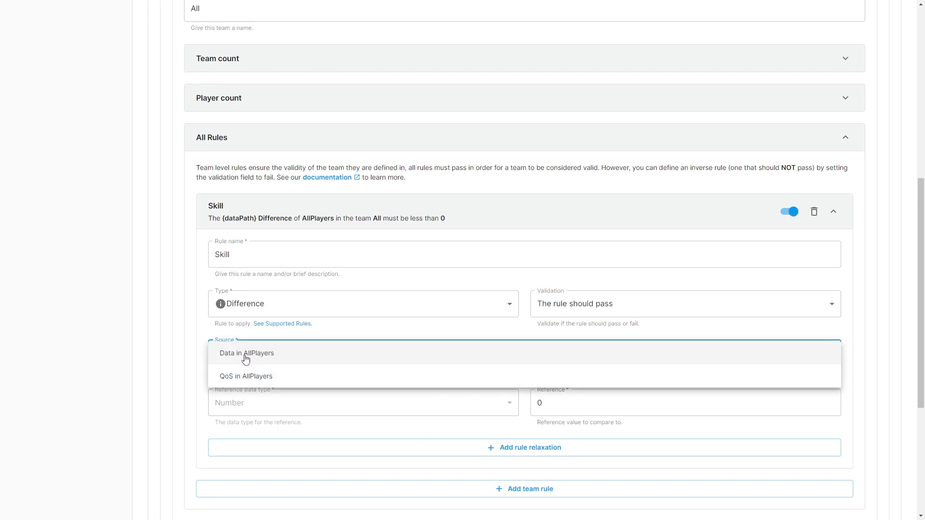
left_click(245, 359)
scroll(491, 299, "down", 2)
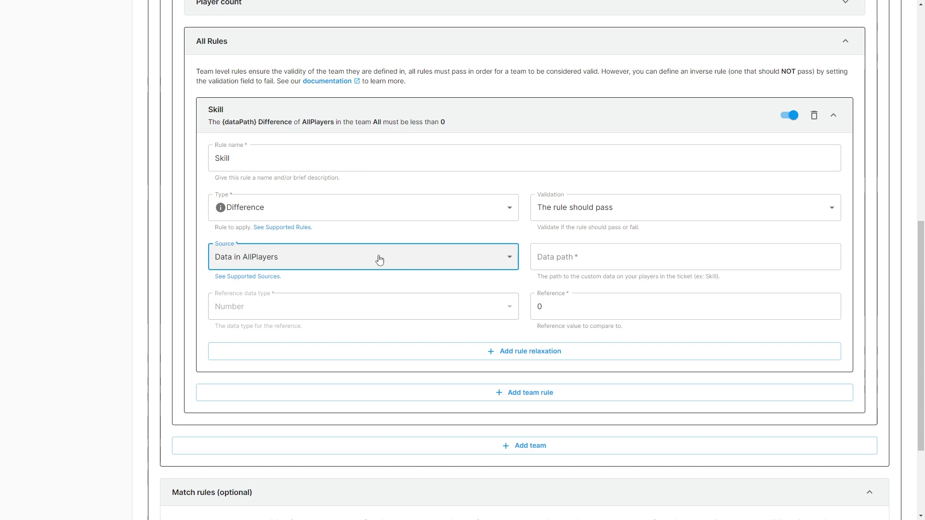
left_click(543, 254)
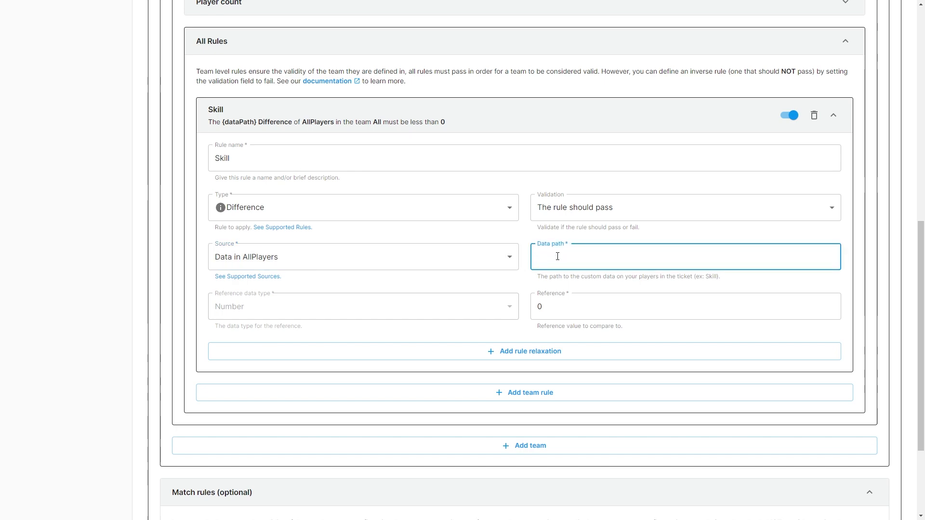
type("Skill")
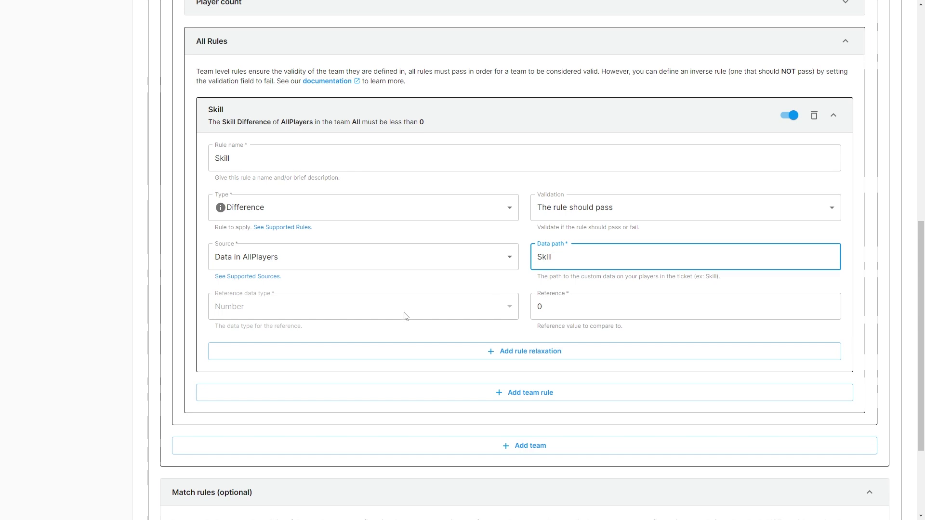
Step: Set the Skill rule's reference value to 200
left_click(600, 305)
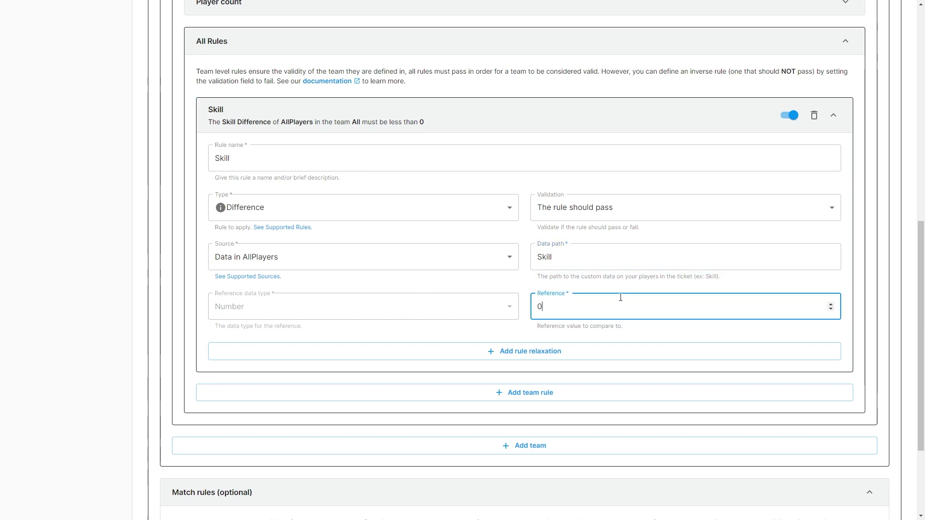
type("200")
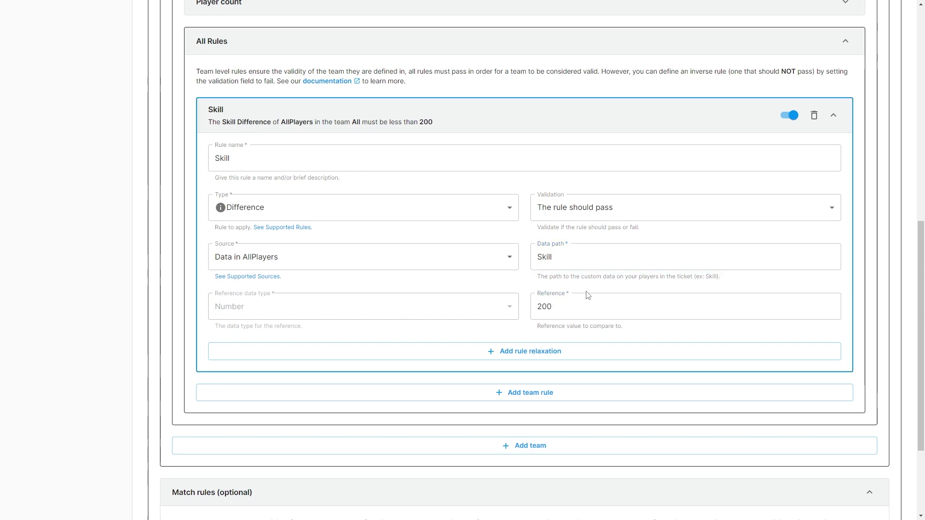
left_click_drag(582, 305, 517, 311)
left_click(575, 307)
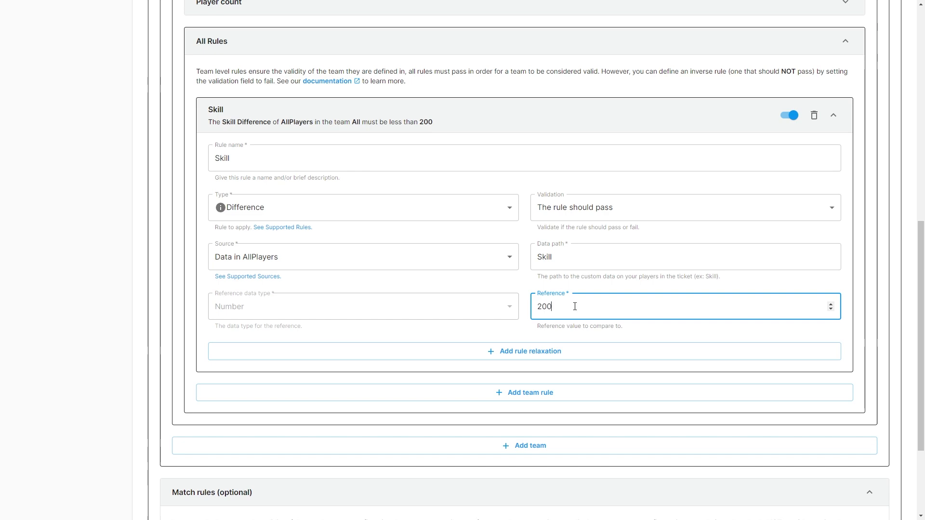
Step: Add a relaxation to the Skill rule of type RuleControl.Disable at 10 seconds, keeping the Oldest age type
left_click(536, 355)
scroll(482, 332, "down", 2)
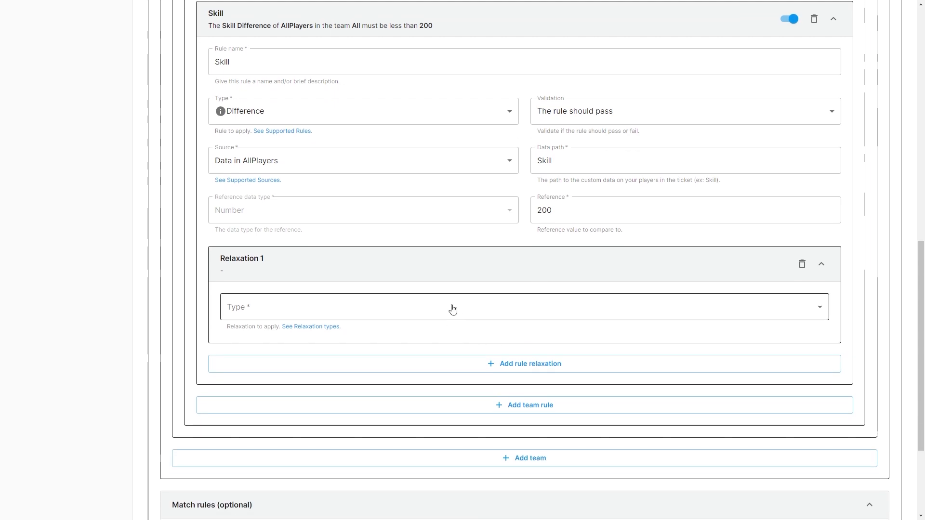
left_click(452, 310)
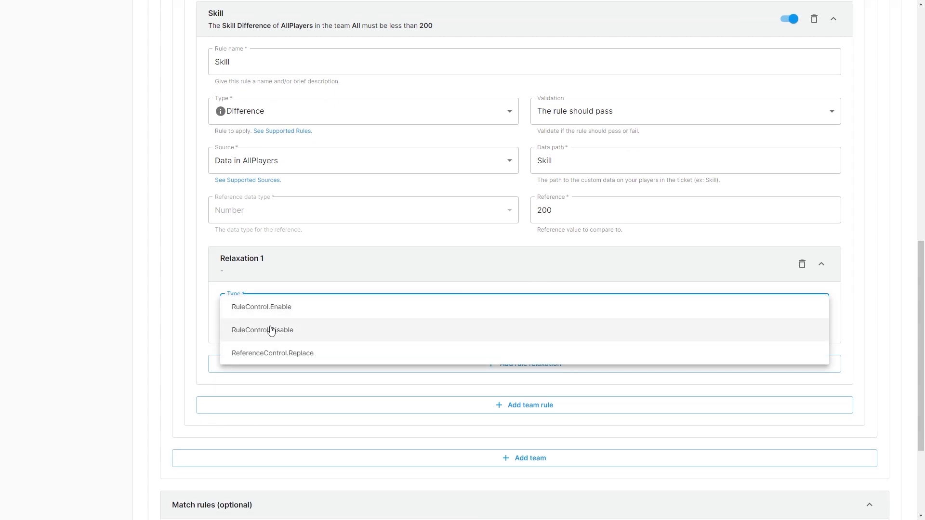
left_click(305, 330)
left_click(405, 356)
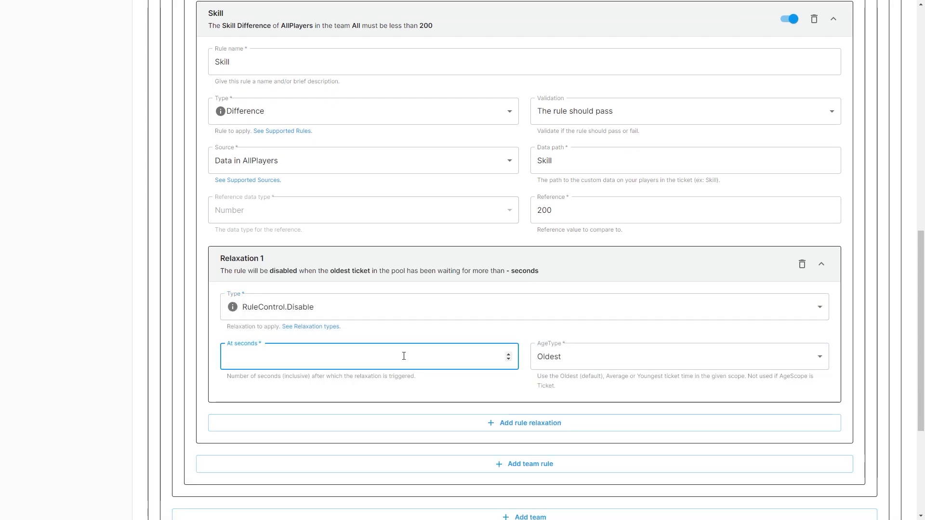
type("10")
left_click(431, 335)
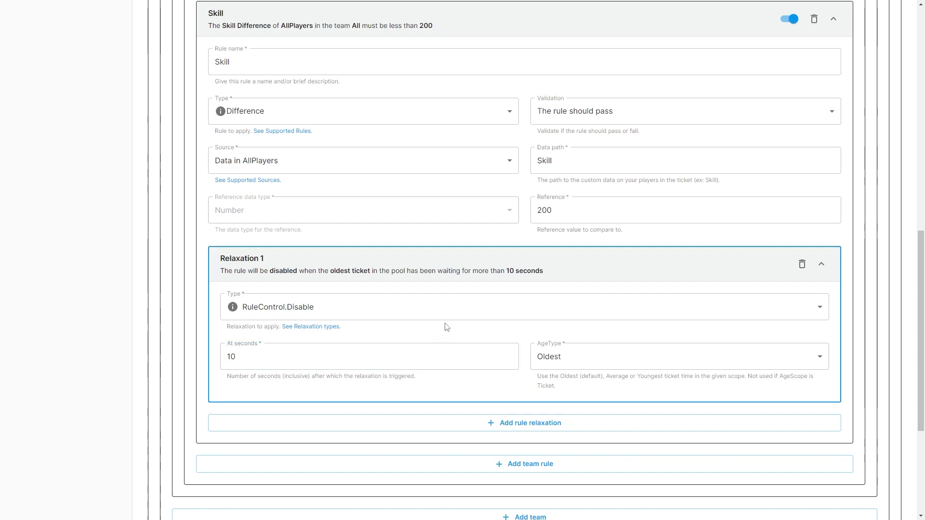
Step: Review the Skill rule with its relaxation, the team definitions and the optional match rules in the match definition
scroll(445, 328, "up", 1)
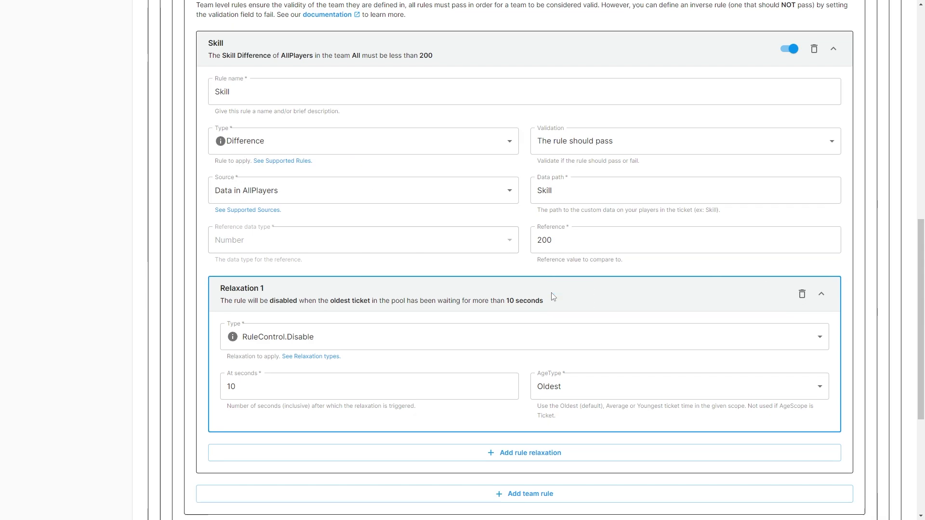
scroll(553, 296, "down", 5)
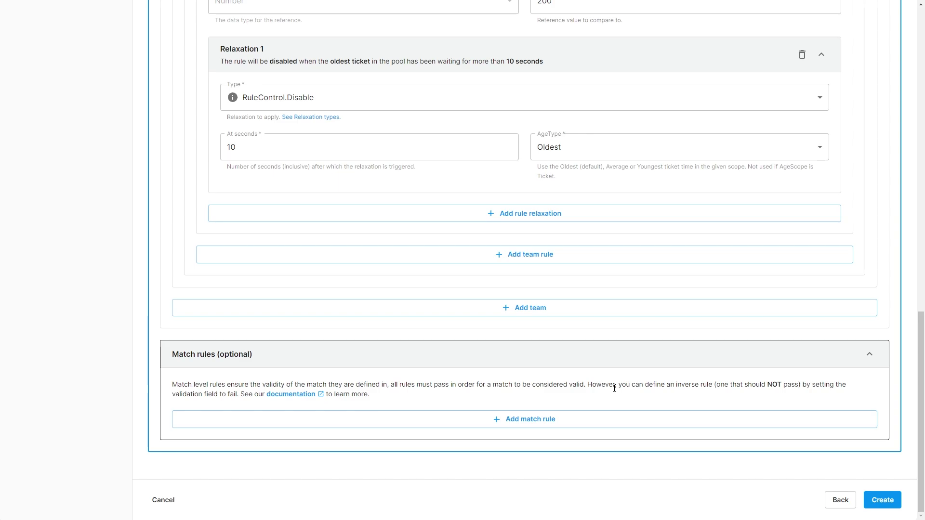
scroll(578, 376, "up", 14)
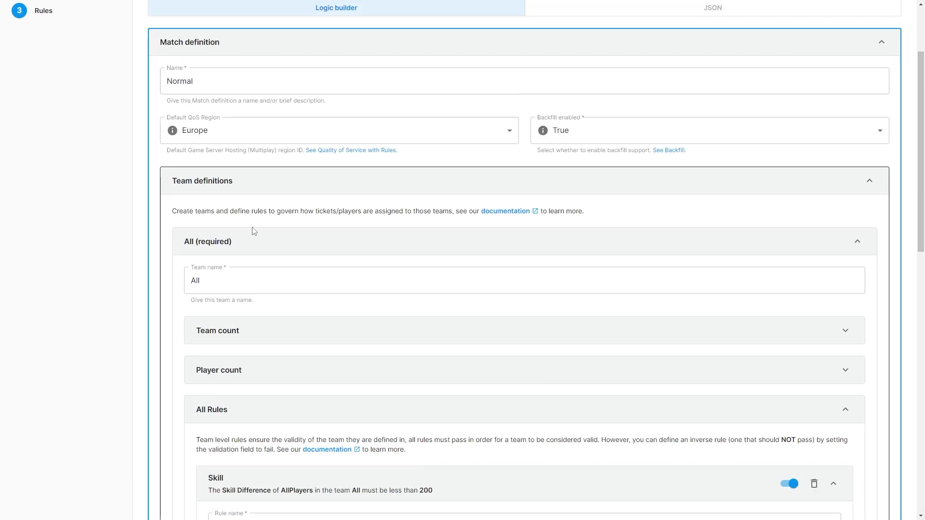
scroll(392, 291, "down", 12)
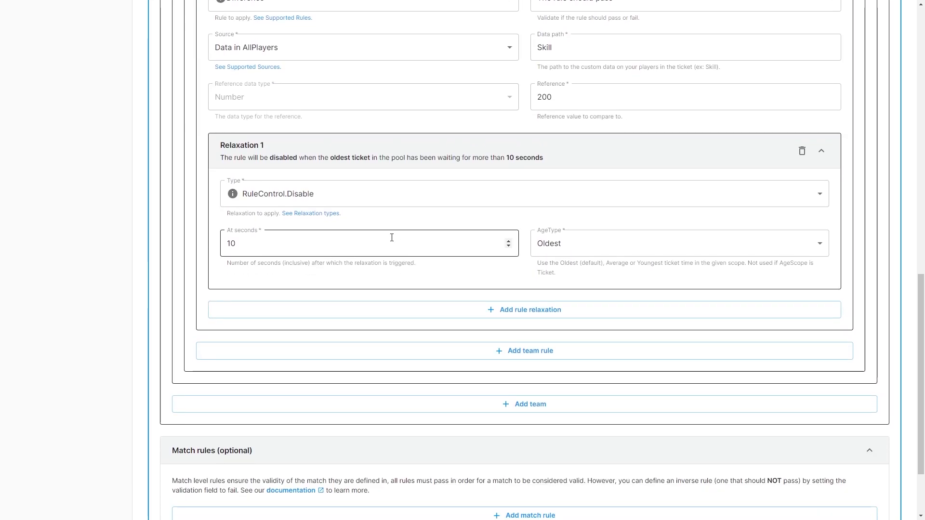
scroll(414, 265, "down", 2)
left_click(477, 344)
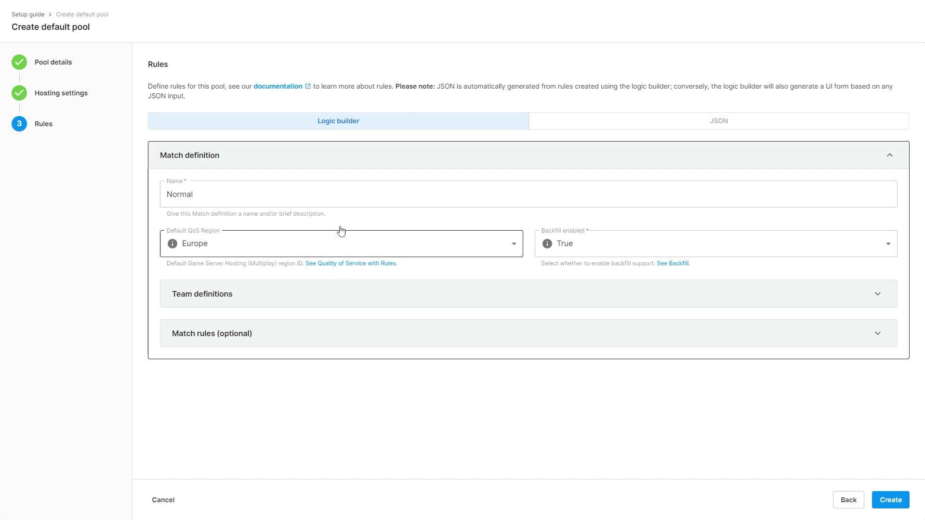
Step: View the pool's rules as JSON and read through the player count relaxations and the Skill team rule
left_click(709, 122)
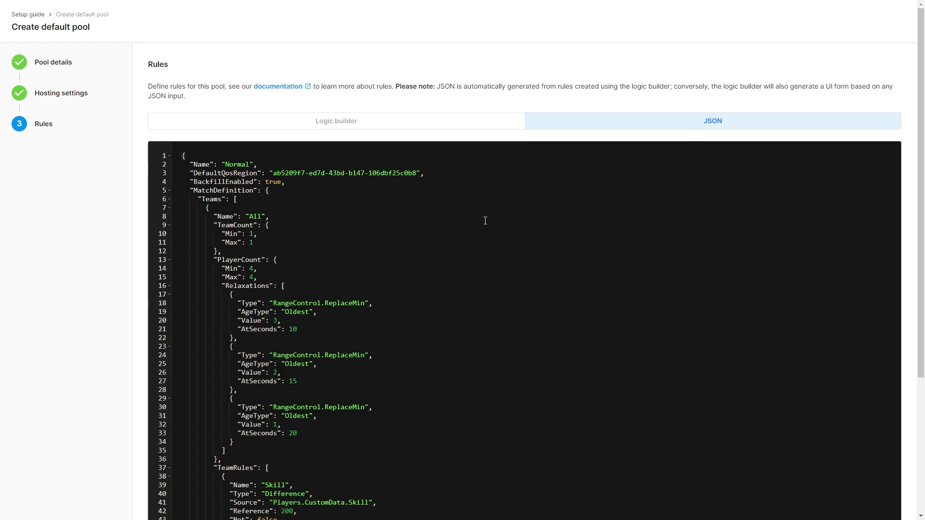
left_click(444, 277)
key("Up")
scroll(395, 280, "down", 4)
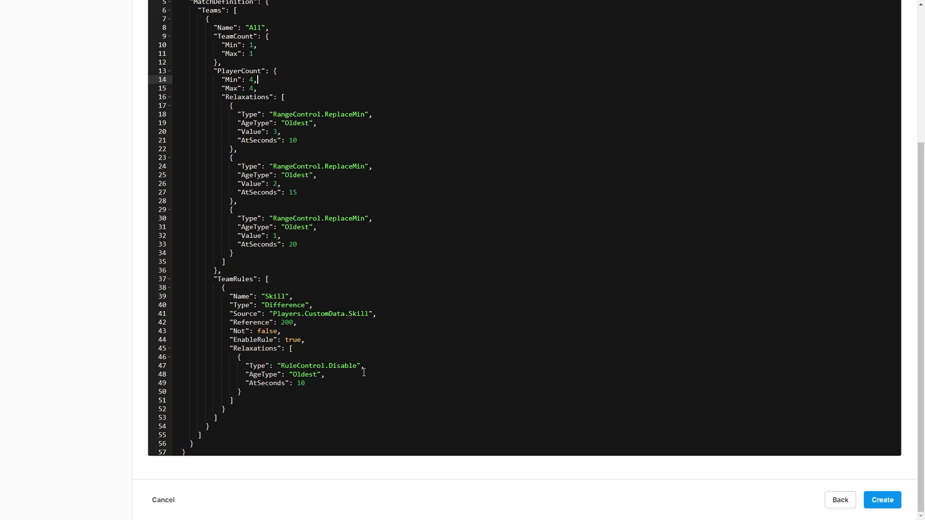
left_click(336, 394)
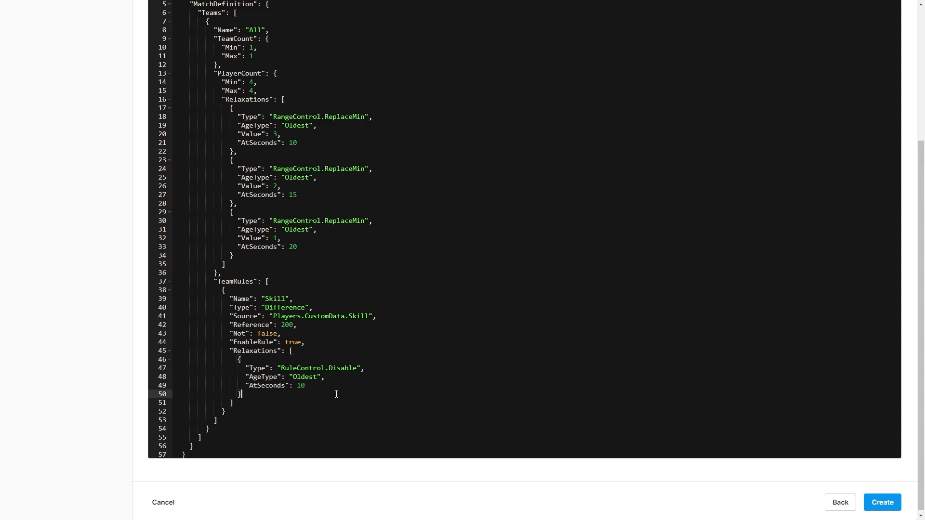
scroll(419, 211, "up", 4)
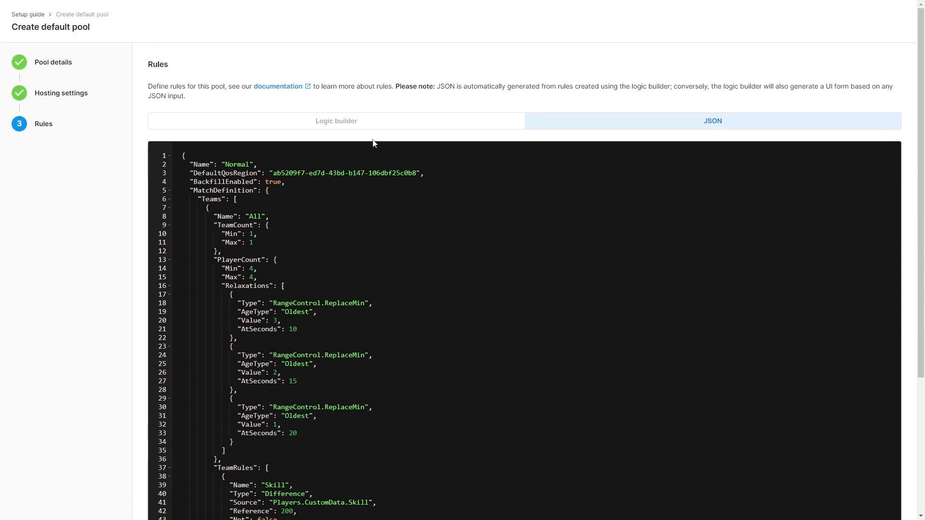
Step: Switch the rules back to the logic builder and check the match definition through to its end
left_click(370, 123)
scroll(358, 379, "down", 5)
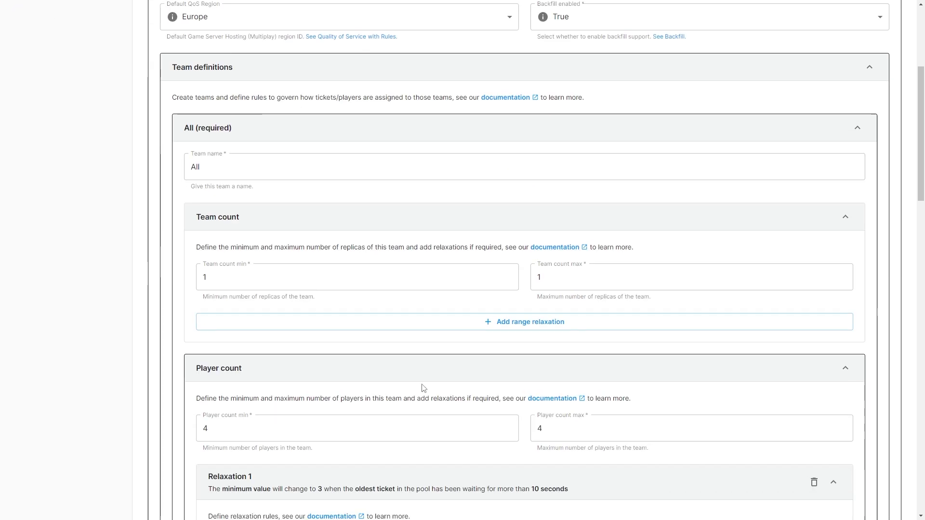
scroll(433, 402, "down", 20)
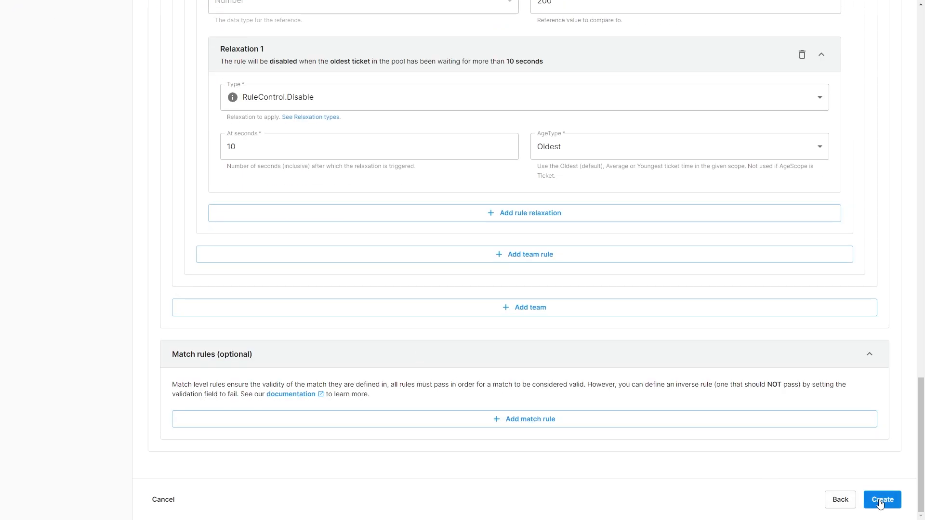
Step: Create the default pool with the completed match definition
left_click(881, 500)
scroll(665, 314, "down", 1)
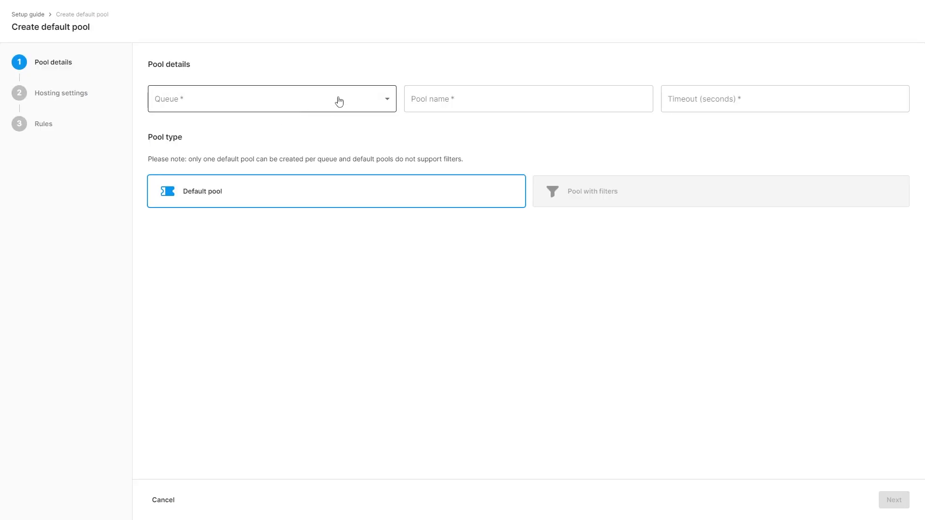
Step: Fill in the details of an additional filtered pool: queue default-queue, pool name asdf and a timeout of 10 seconds
left_click(337, 100)
left_click(219, 100)
left_click(472, 110)
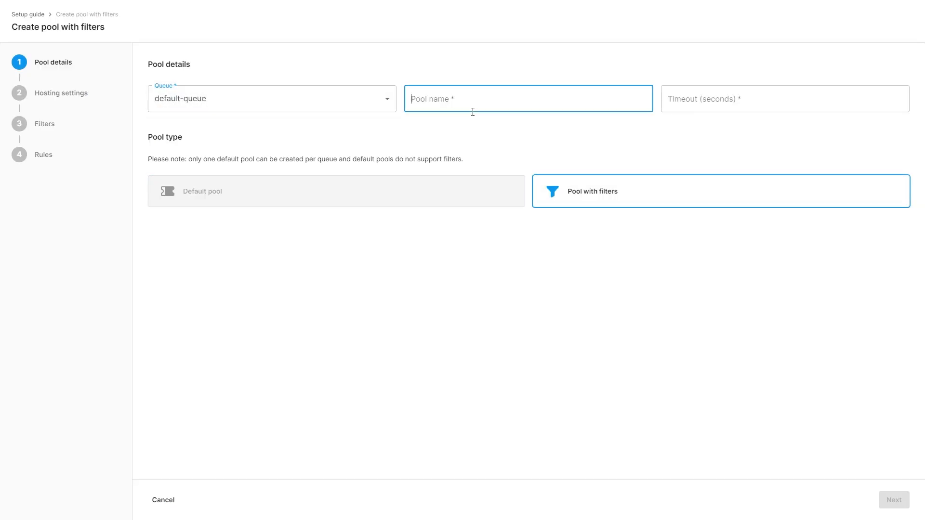
type("asdf")
left_click(529, 136)
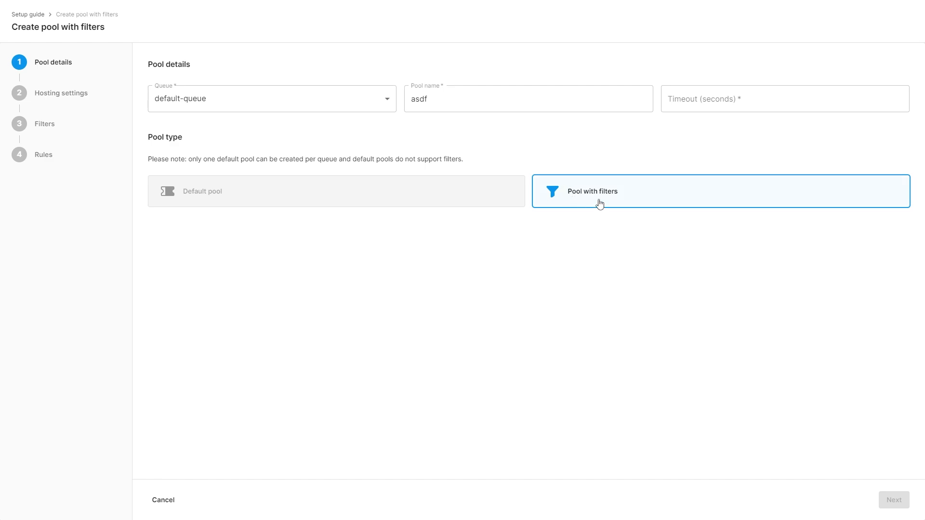
left_click(696, 103)
type("10")
left_click(675, 134)
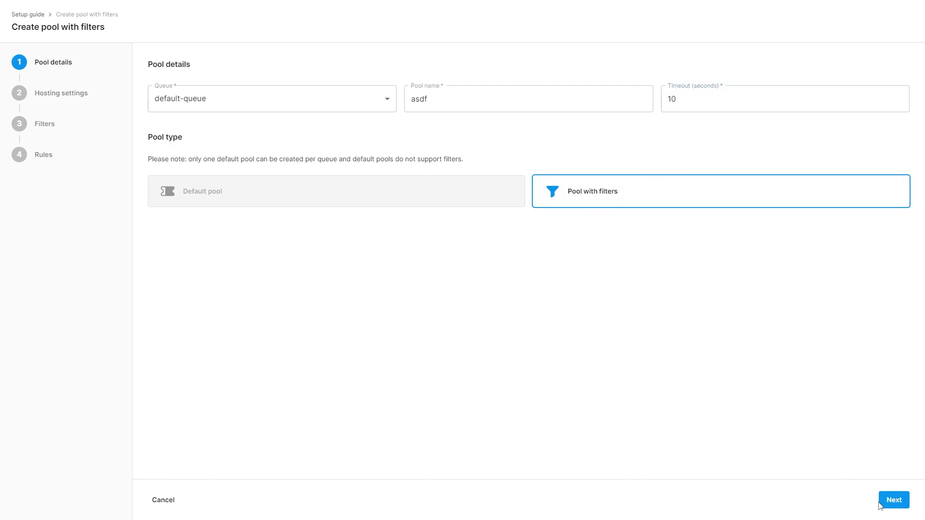
Step: Use Fleet A and Build Config A as the additional pool's hosting settings and continue to its filters
left_click(892, 500)
left_click(467, 185)
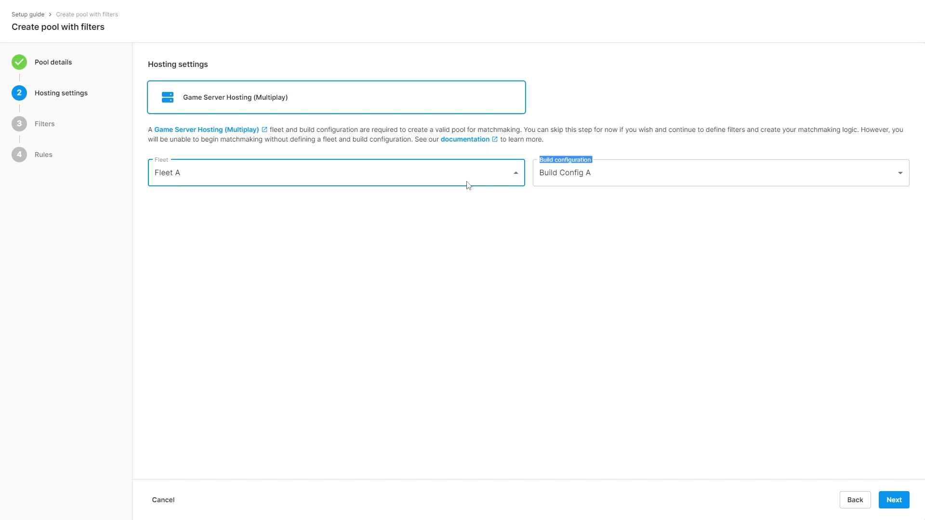
left_click(609, 184)
left_click(628, 180)
left_click(894, 500)
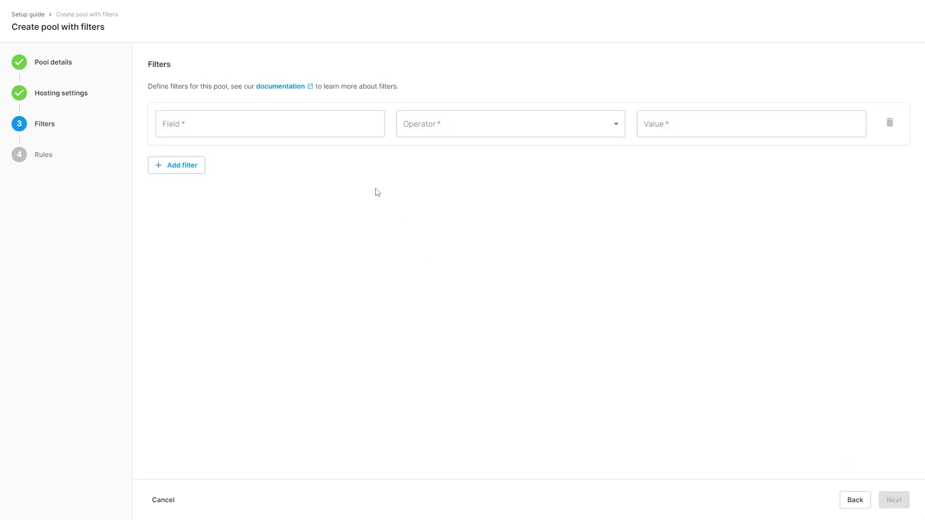
Step: Define a pool filter with field Platform, operator = and value Xbox, and cancel creating the additional pool
double_click(150, 64)
left_click(300, 113)
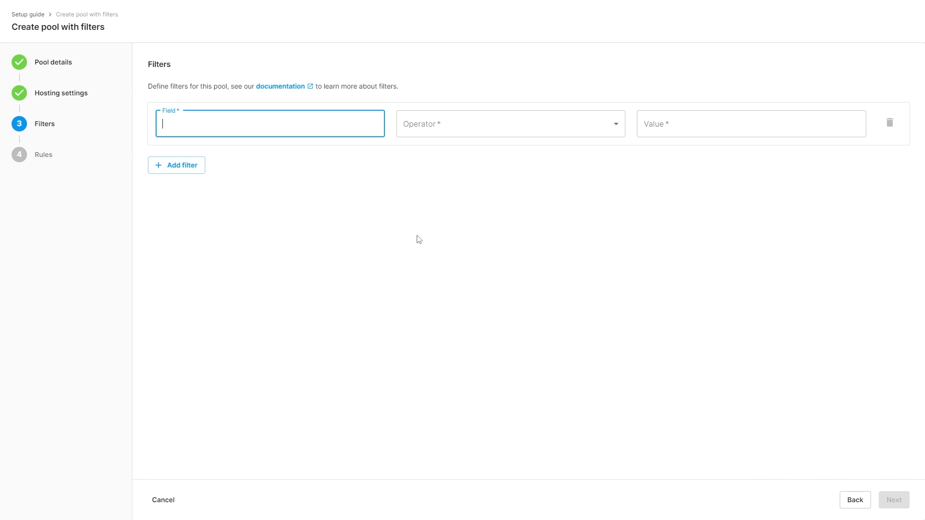
type("Platform")
key("Tab")
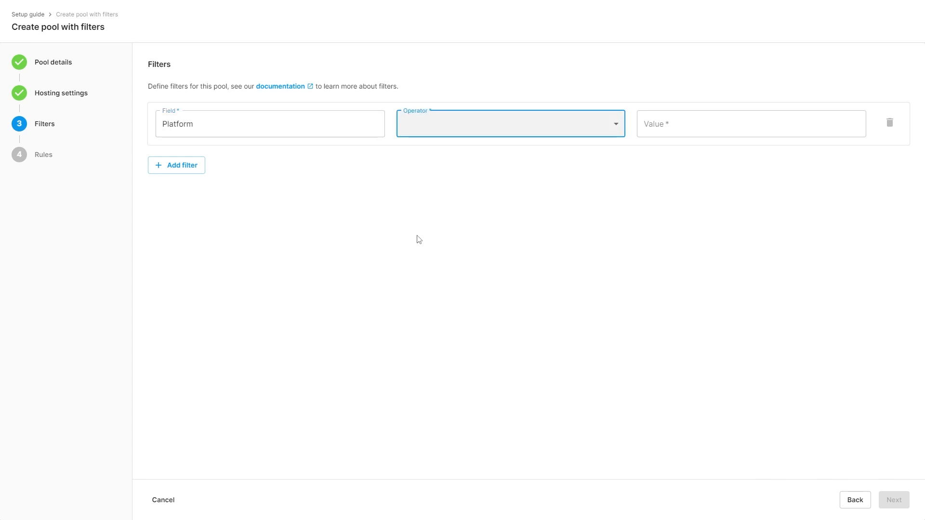
left_click(510, 122)
left_click(431, 130)
left_click(684, 124)
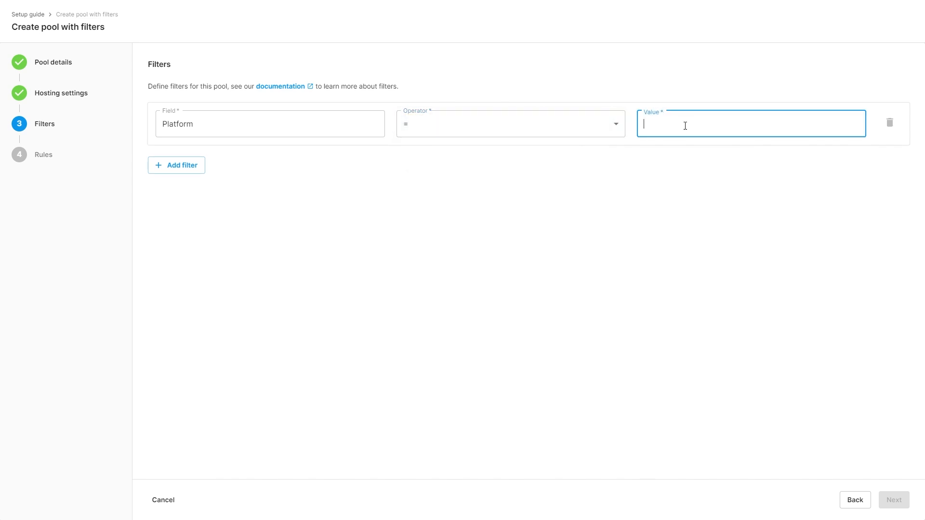
type("Xbox")
left_click(635, 227)
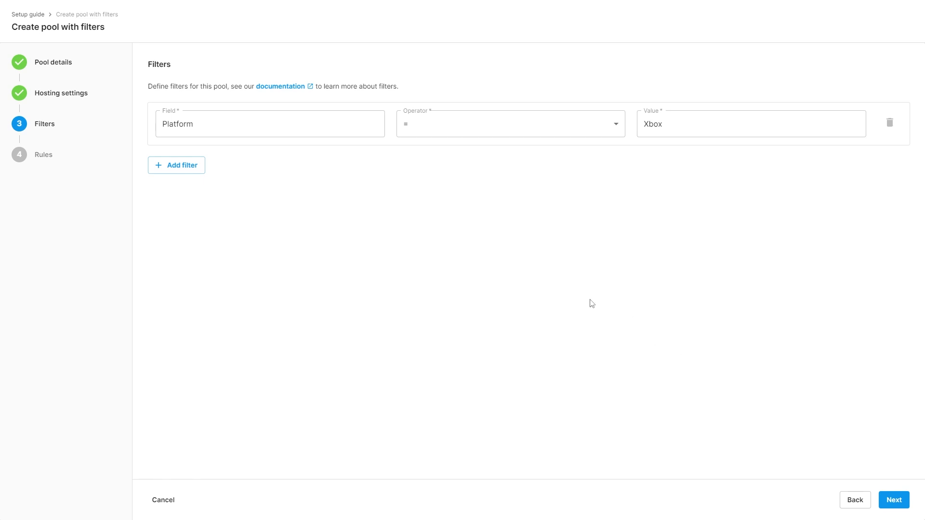
left_click(163, 500)
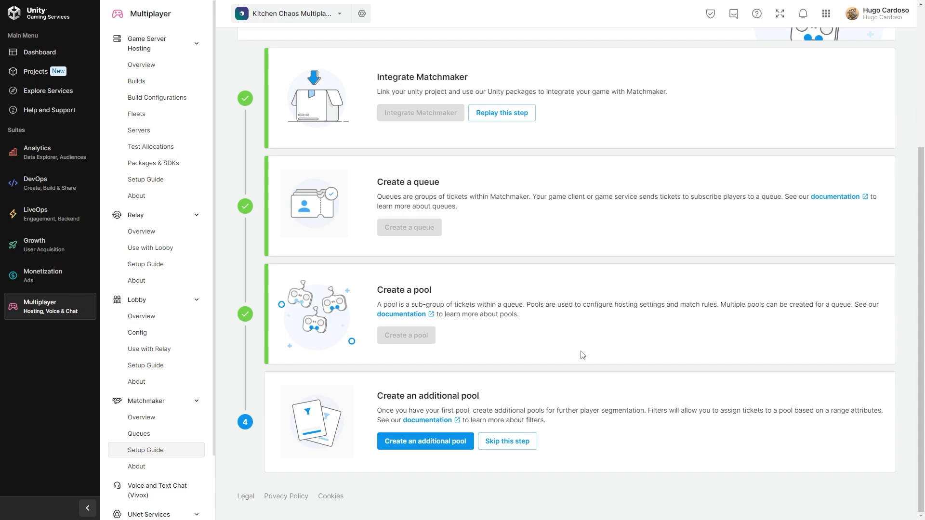
Step: Open the Matchmaker queues and examine the details of default-queue, including the maximum players on a ticket
scroll(144, 362, "down", 2)
left_click(144, 362)
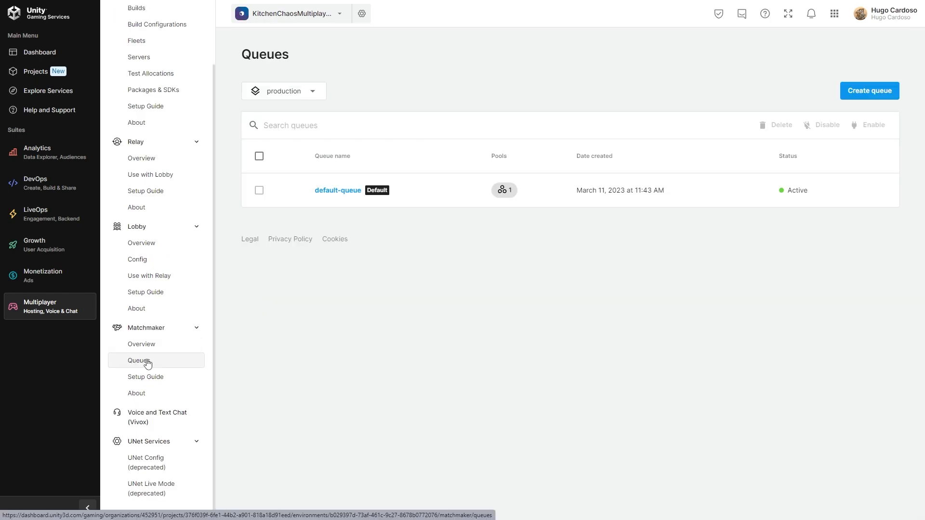
left_click(150, 366)
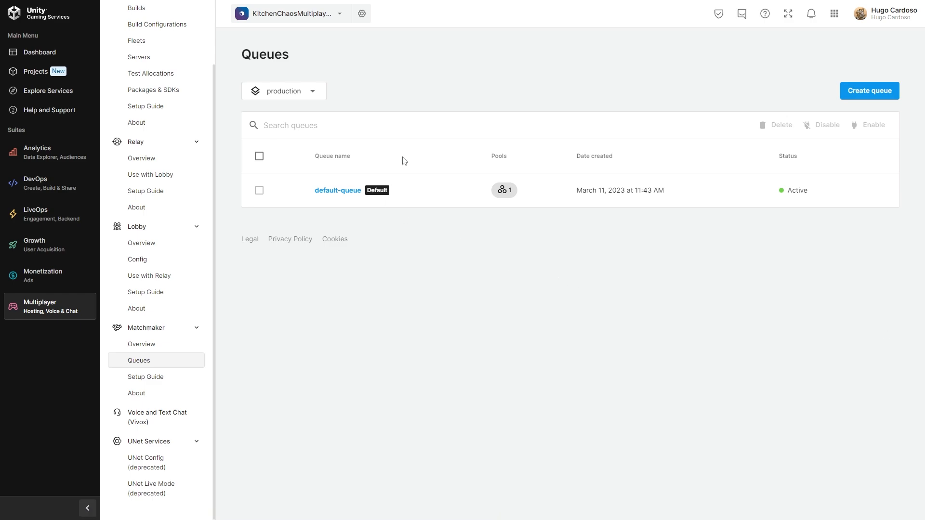
left_click(335, 190)
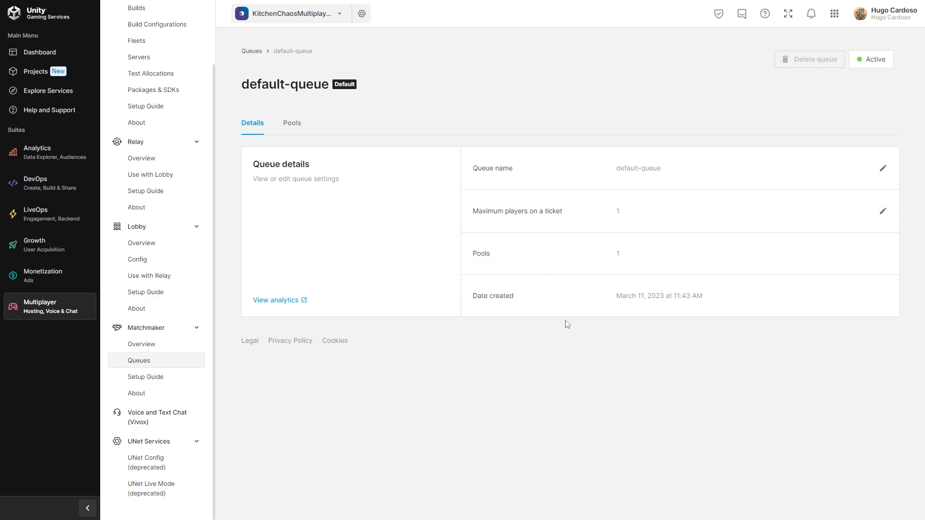
left_click_drag(567, 324, 566, 299)
left_click(491, 208)
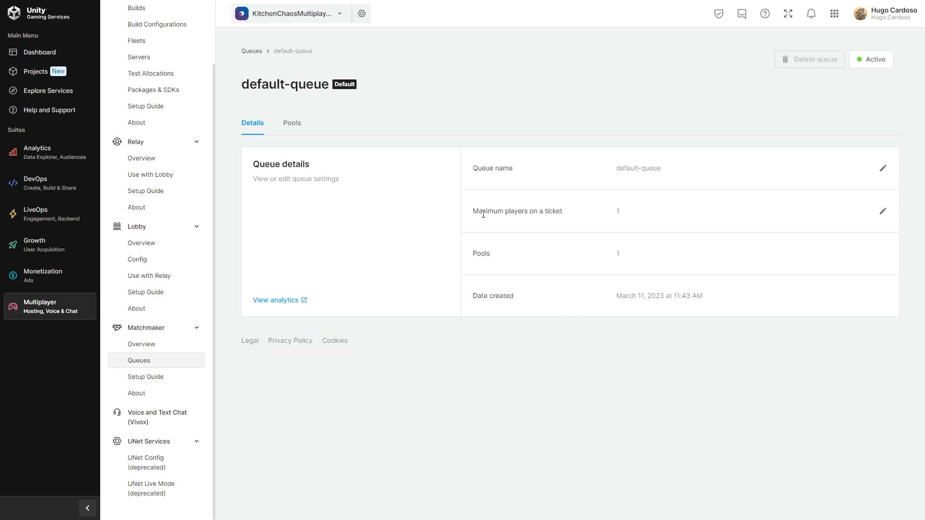
Step: Open the Default Pool from the queue's pools and review its hosting settings and match rules
left_click(289, 125)
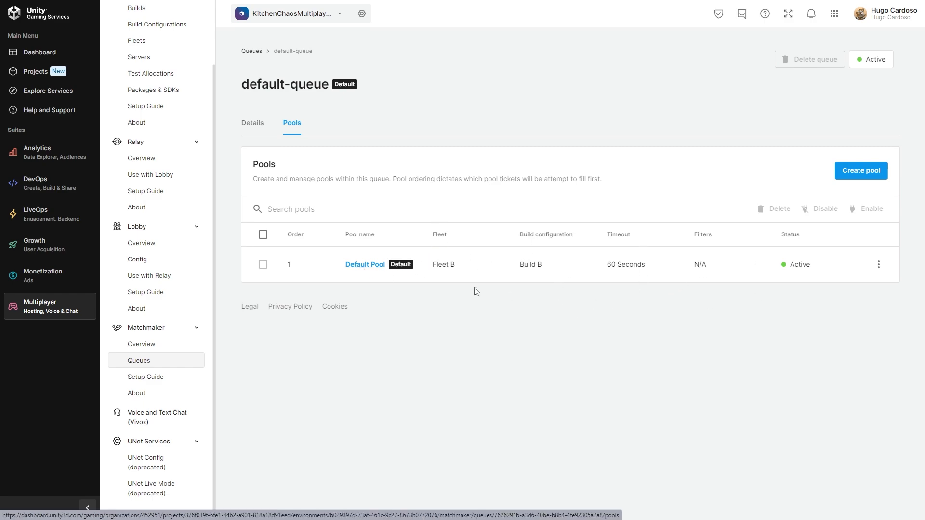
left_click(489, 262)
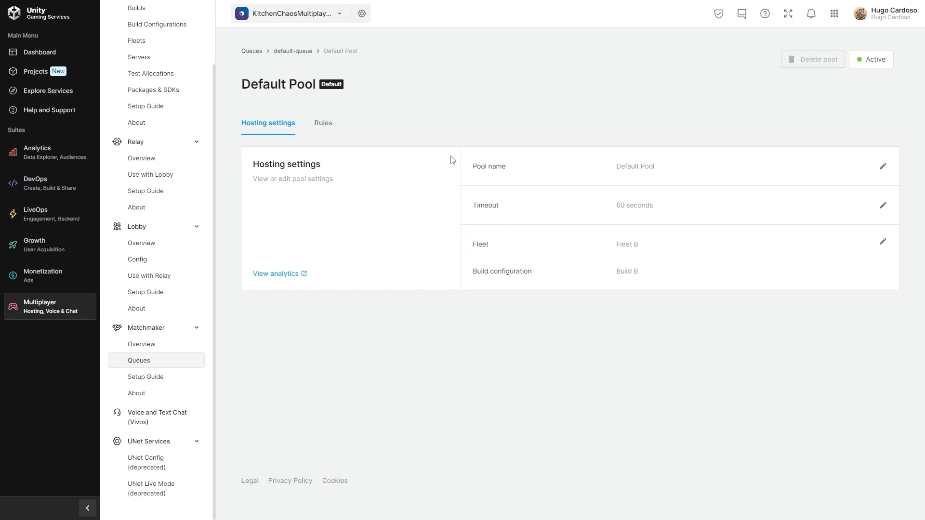
left_click(321, 123)
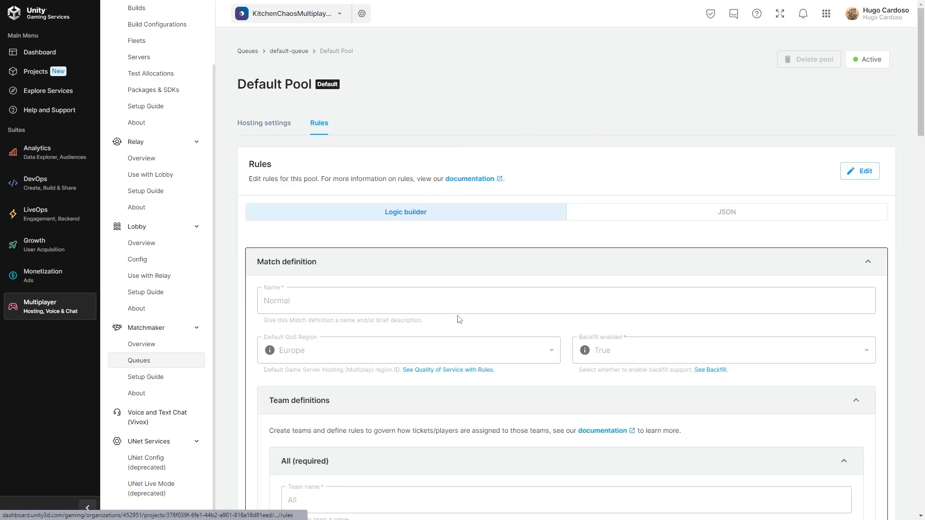
scroll(456, 316, "down", 5)
scroll(456, 316, "up", 5)
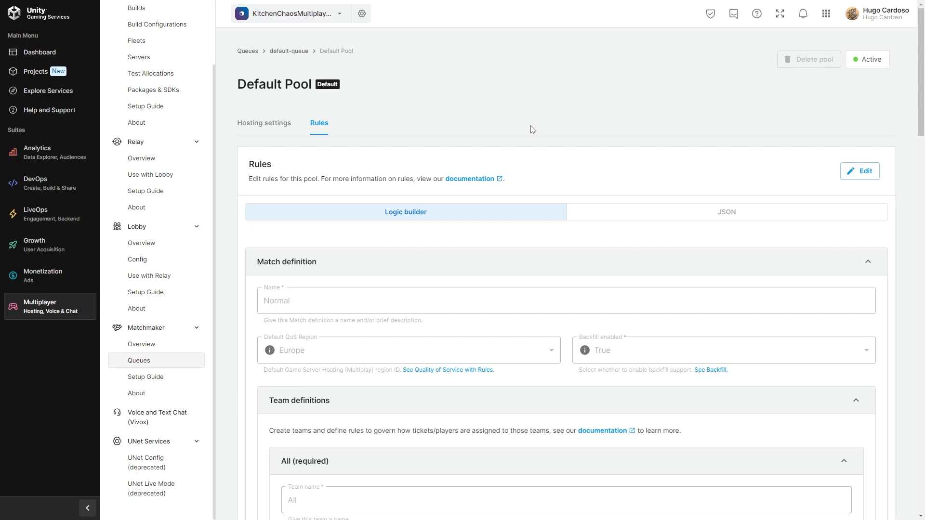
Step: Switch to the Unity editor, select the MatchmakerUI object, and examine the DEFAULT_QUEUE constant and serialized fields in its script
key("alt+Tab")
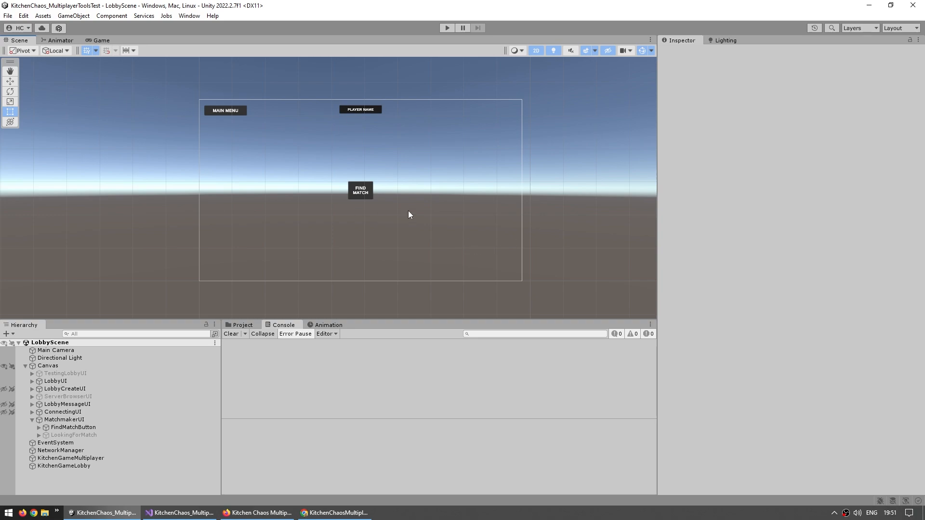
left_click(65, 420)
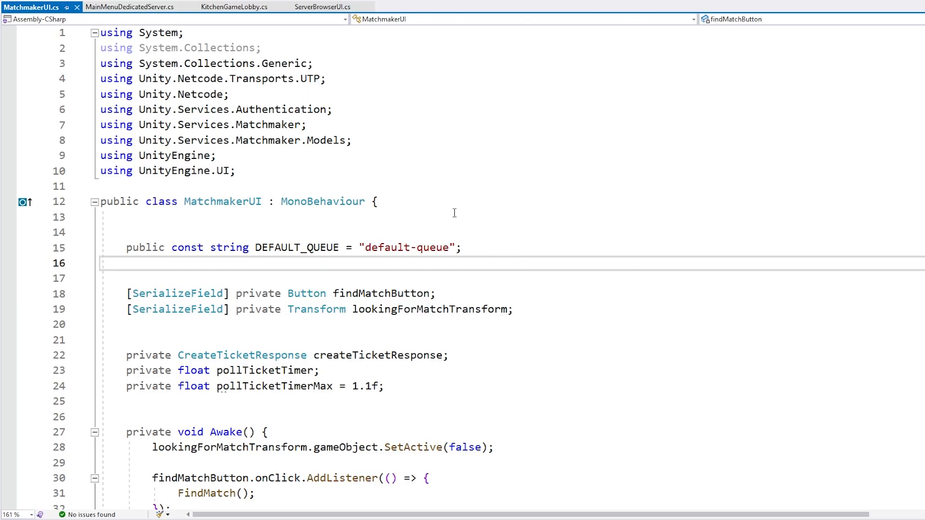
left_click(501, 254)
key("Down")
key("Down")
key("Down")
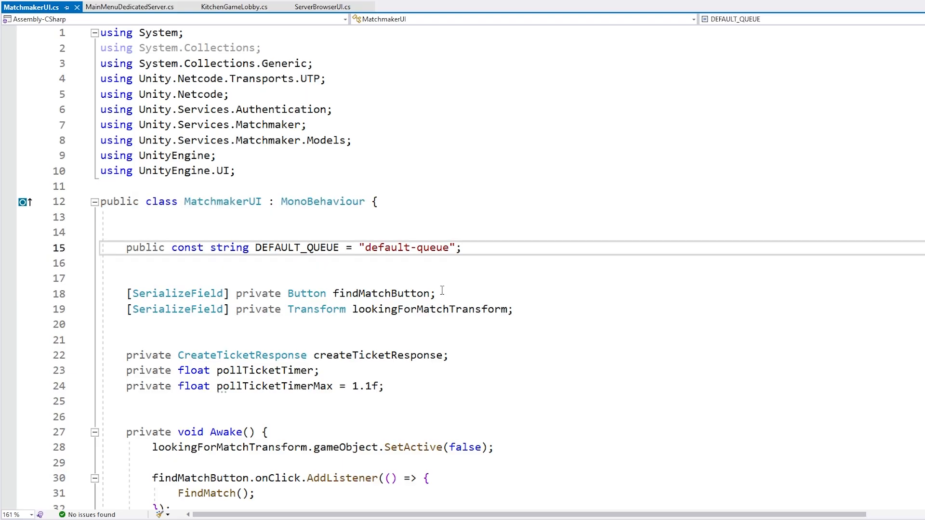
Step: Examine the findMatchButton listener and the CreateTicketAsync call with its player data in the FindMatch method
scroll(533, 281, "down", 6)
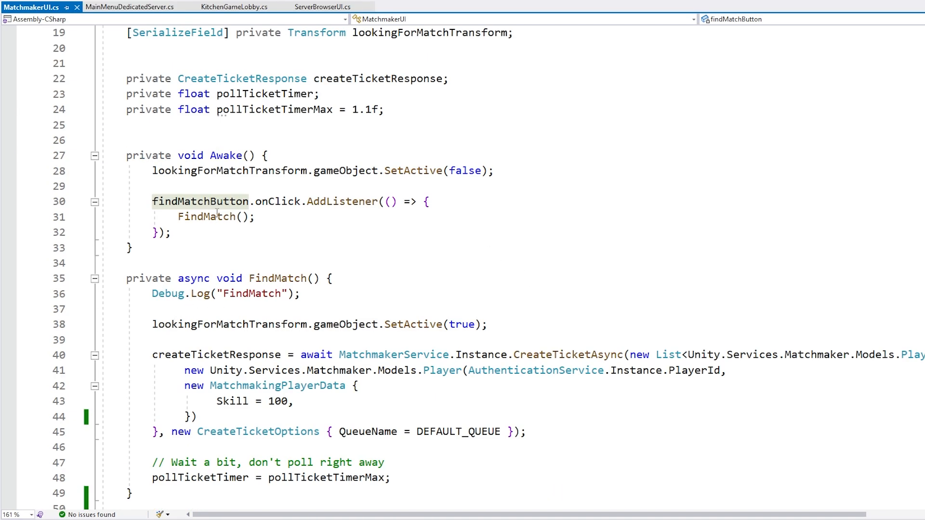
left_click(214, 217)
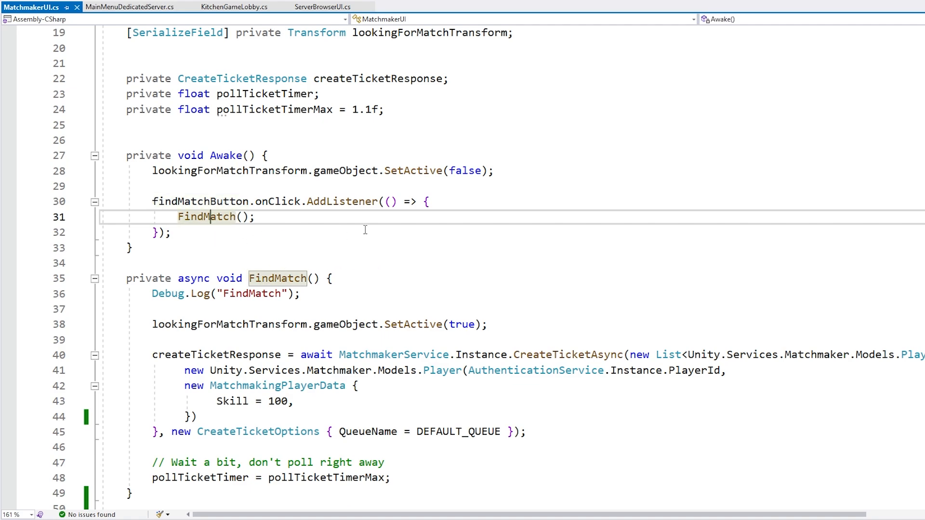
scroll(318, 255, "down", 2)
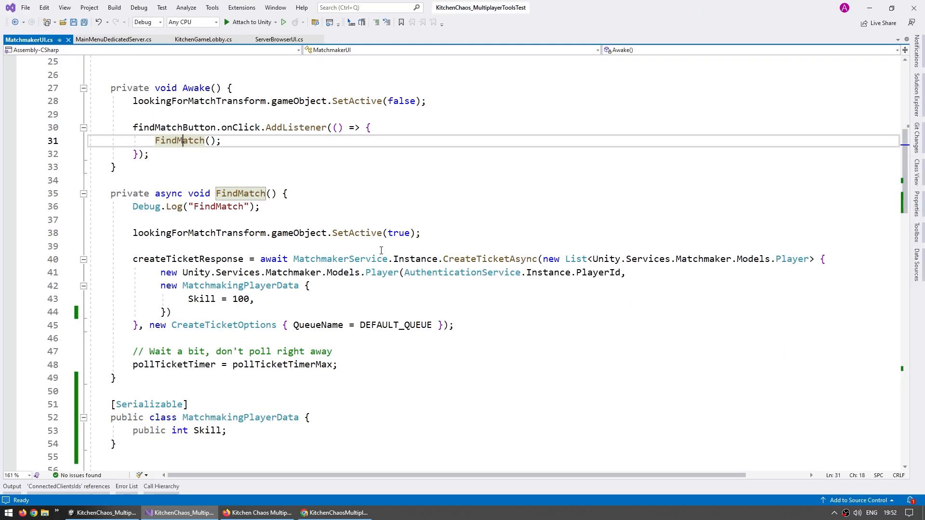
double_click(331, 260)
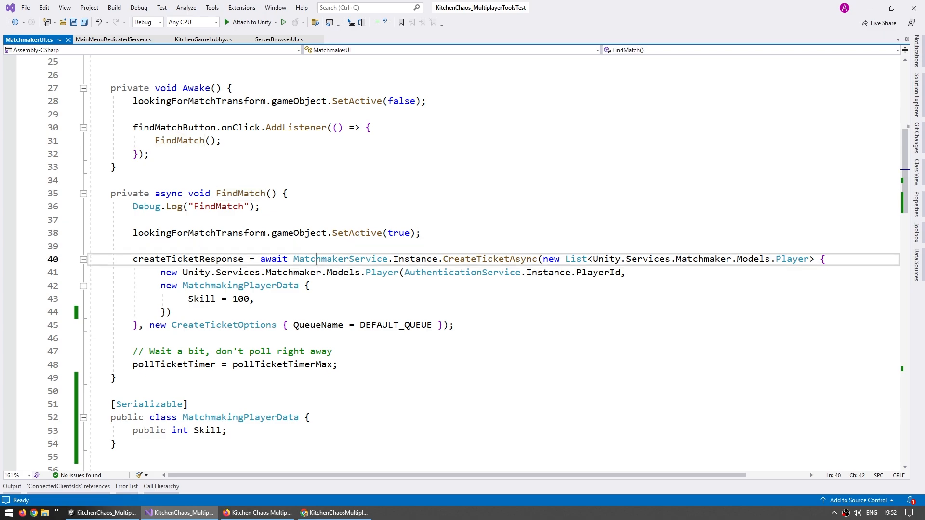
double_click(438, 259)
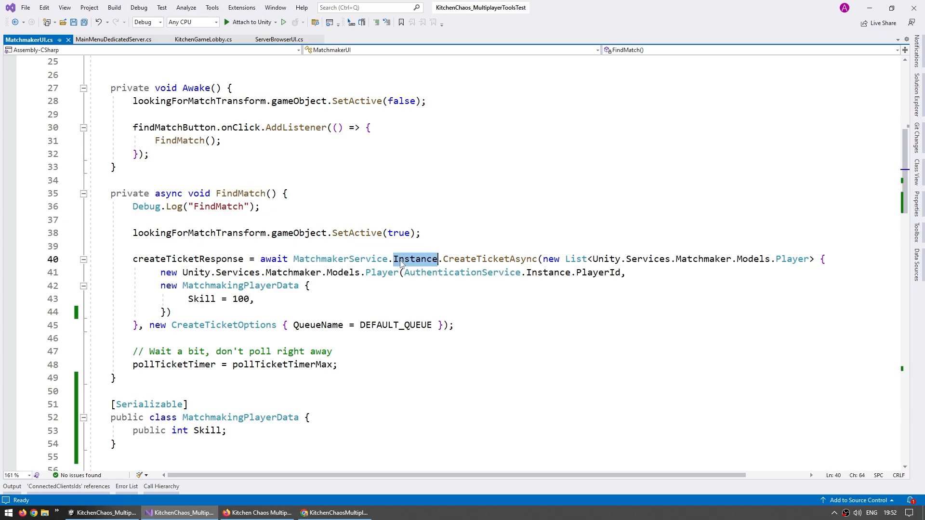
double_click(475, 260)
left_click(469, 239)
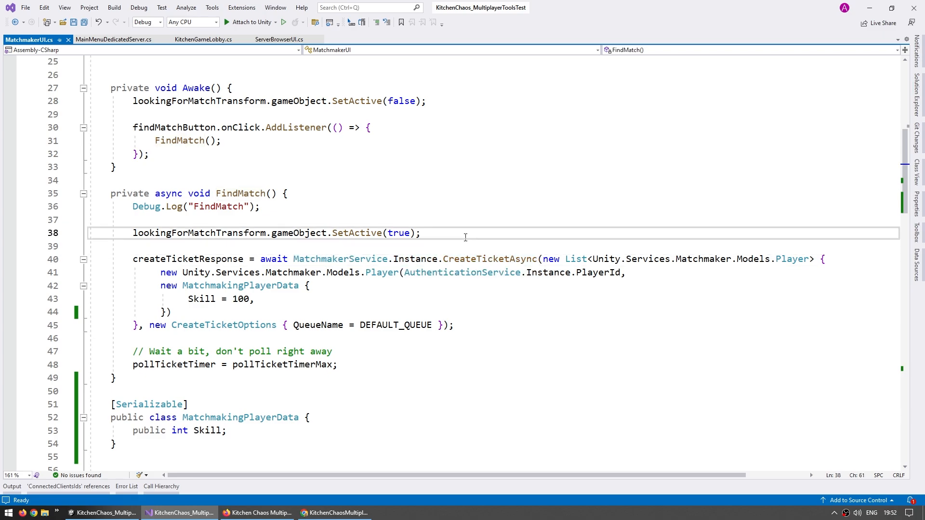
left_click_drag(465, 247, 409, 313)
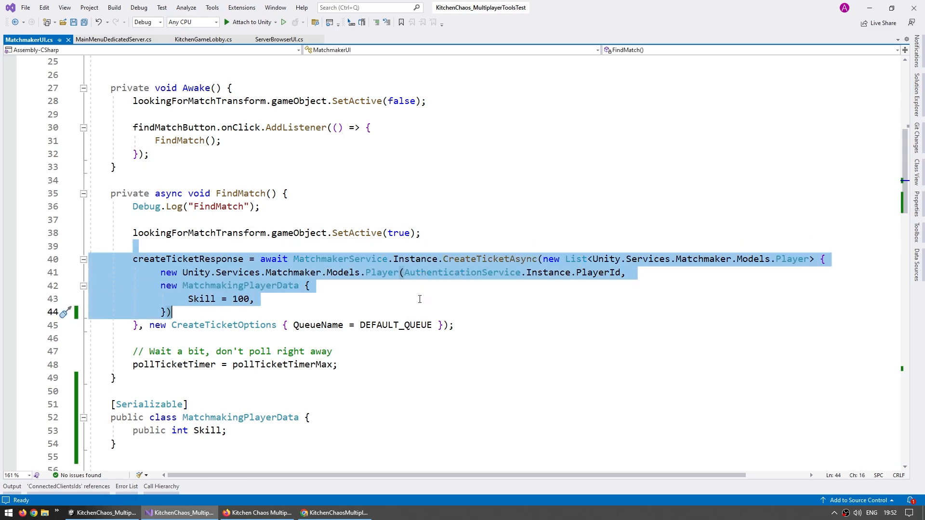
Step: Open the KitchenGameLobby script and read its Awake method through to the UnityServices initialization in InitializeUnityAuthentication
key("ctrl+Tab")
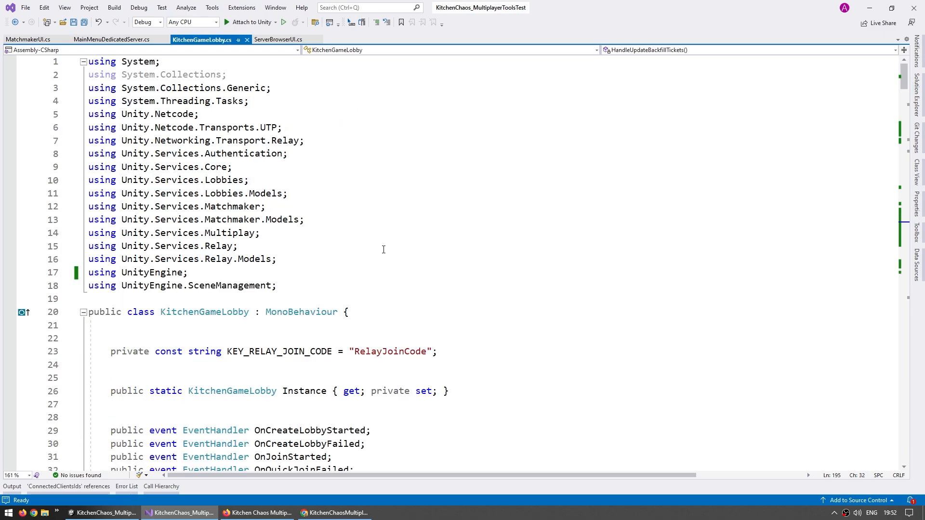
double_click(197, 316)
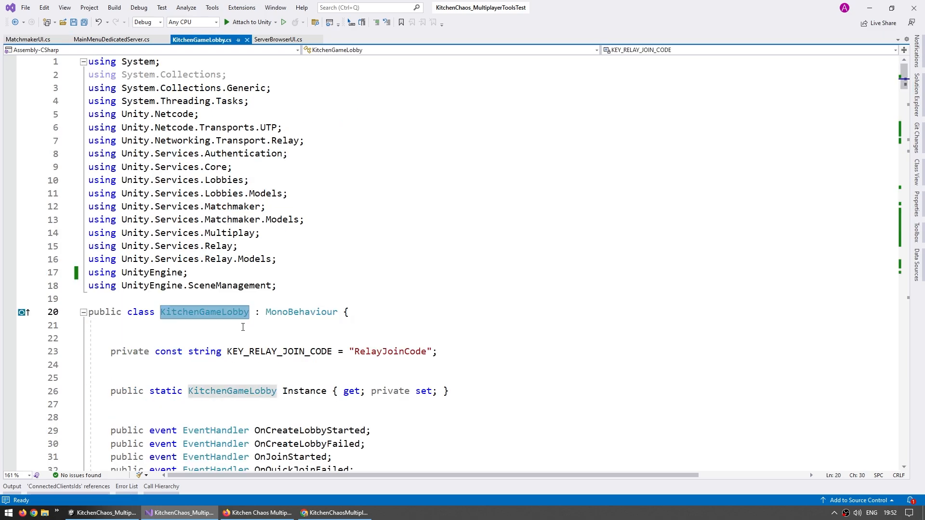
scroll(457, 321, "down", 14)
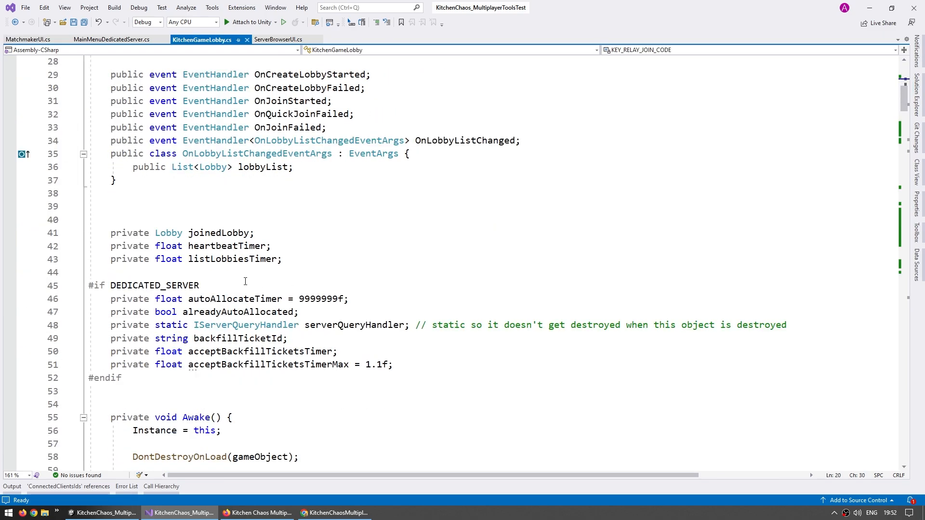
scroll(291, 283, "down", 1)
left_click(221, 246)
scroll(296, 229, "down", 3)
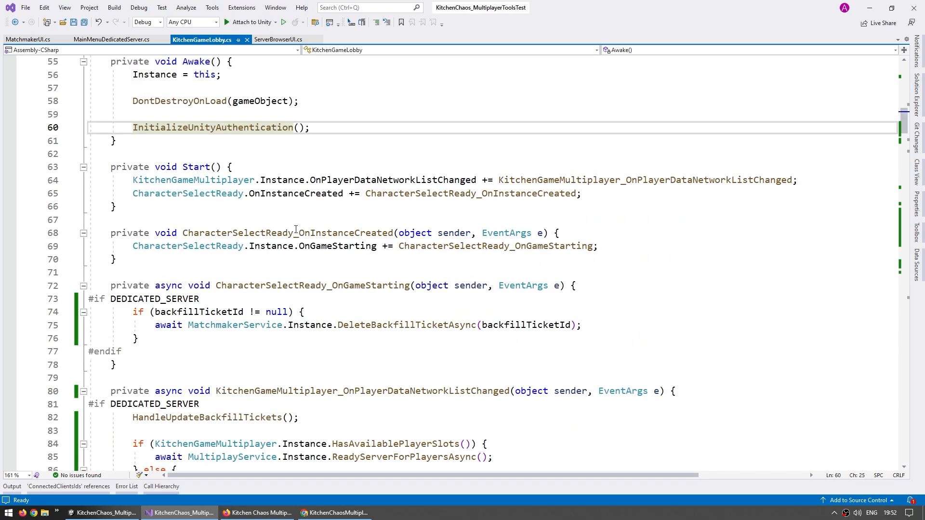
scroll(526, 347, "down", 9)
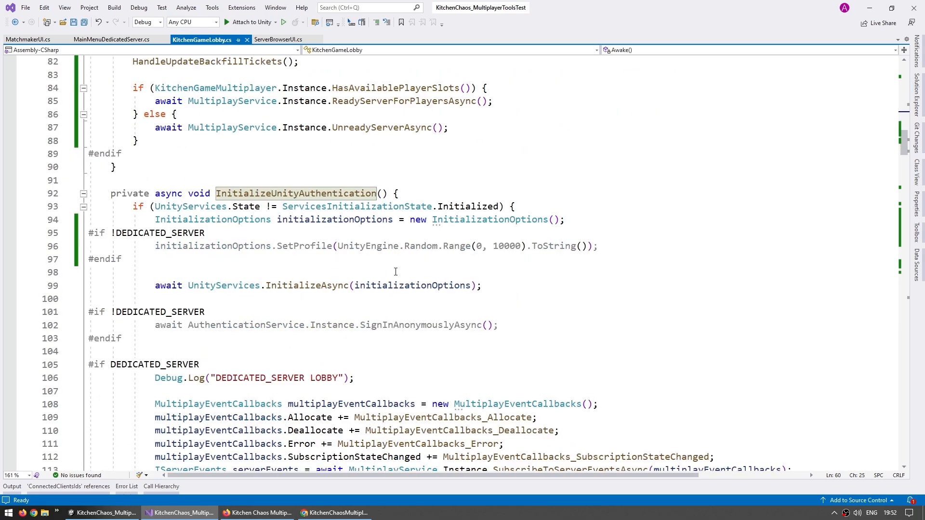
left_click(253, 265)
left_click(201, 286)
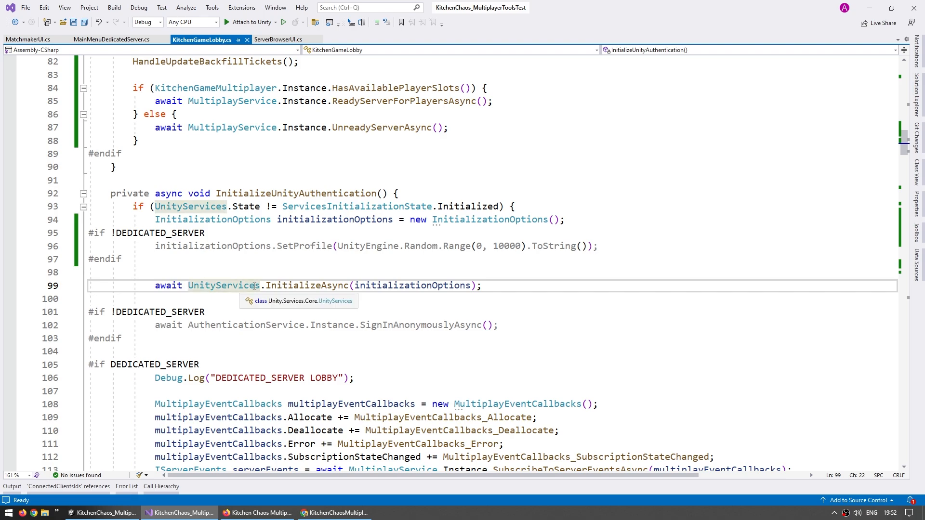
Step: Examine the InitializeAsync and SignInAnonymouslyAsync calls in InitializeUnityAuthentication, and return to the MatchmakerUI script
left_click_drag(293, 286, 332, 288)
scroll(322, 289, "down", 1)
left_click_drag(220, 286, 428, 286)
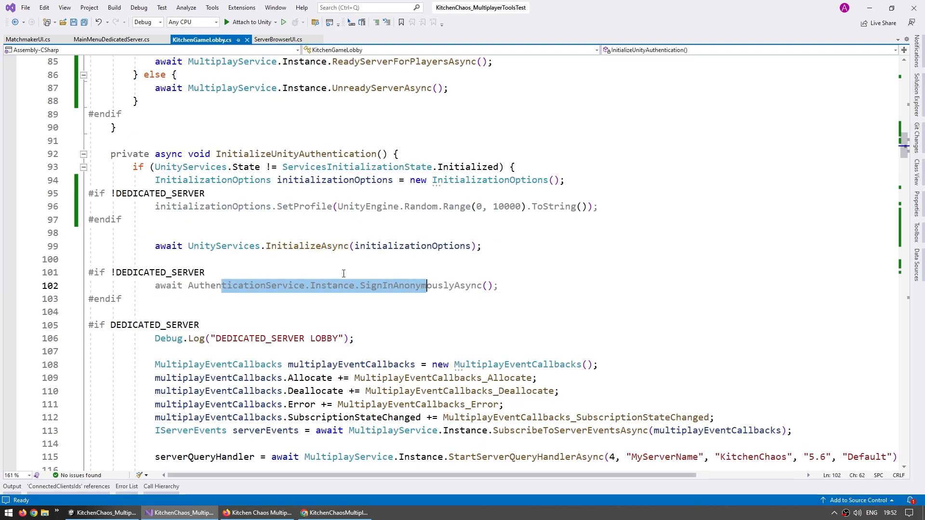
left_click(355, 272)
key("ctrl+Tab")
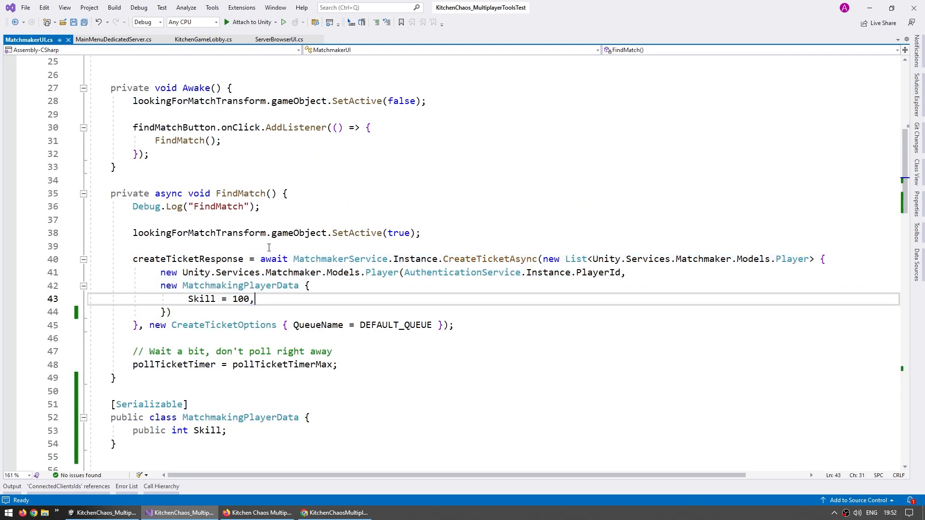
Step: Examine the CreateTicketAsync call in FindMatch, covering its parameter signature, player list and AuthenticationService PlayerId argument
left_click_drag(269, 247, 269, 311)
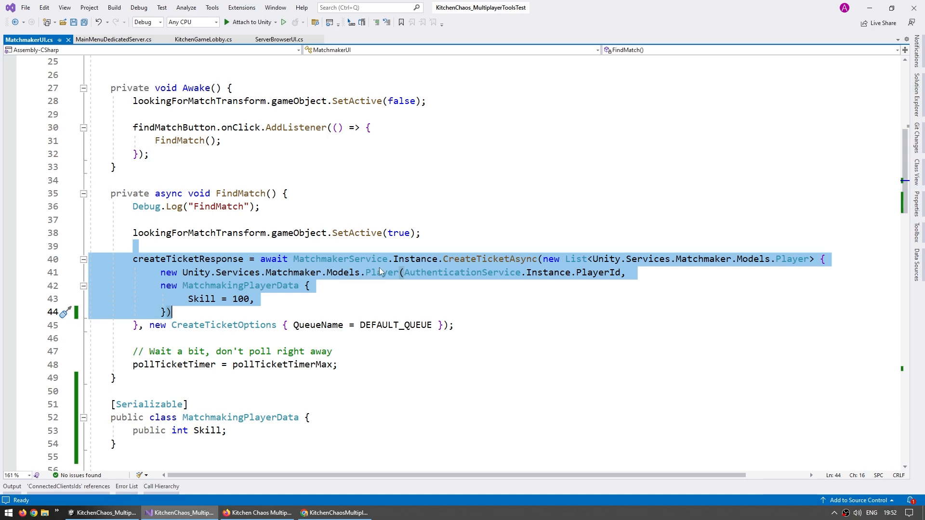
left_click(484, 273)
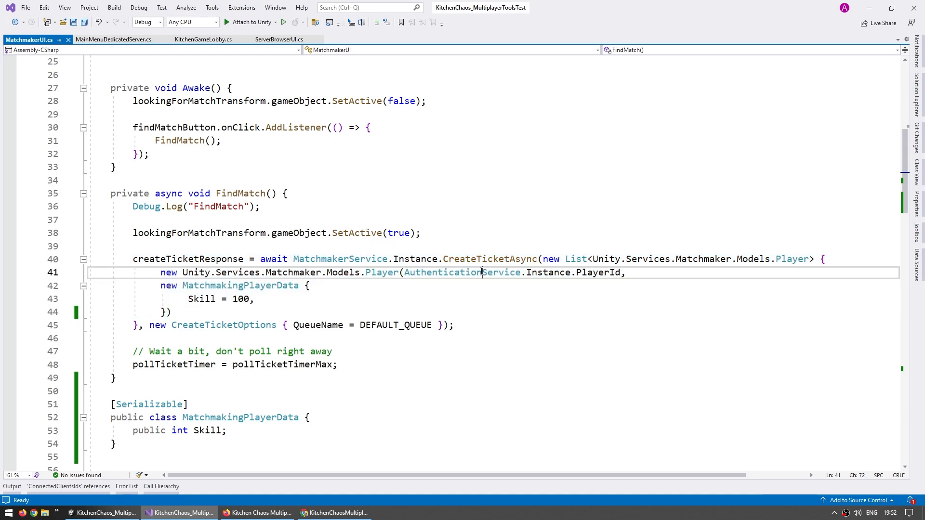
left_click(400, 246)
left_click(537, 253, "shift")
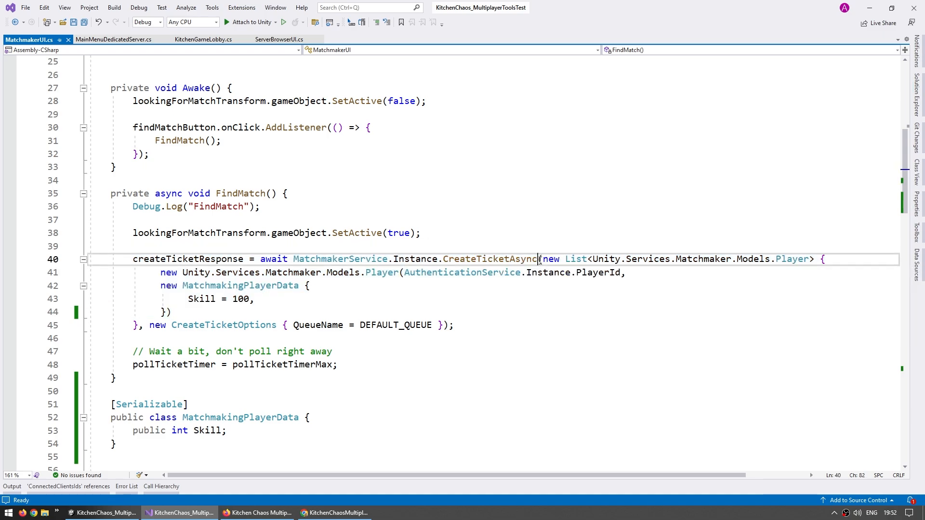
left_click(483, 260)
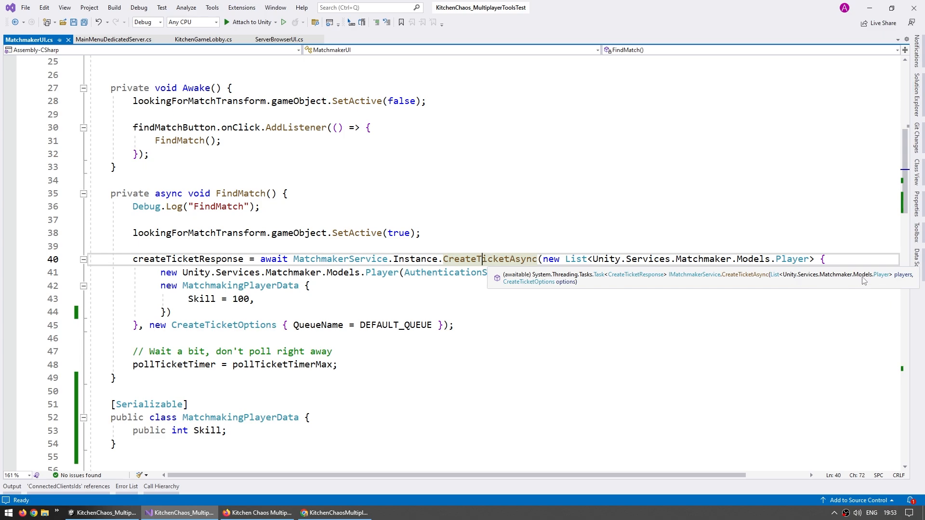
left_click(881, 282)
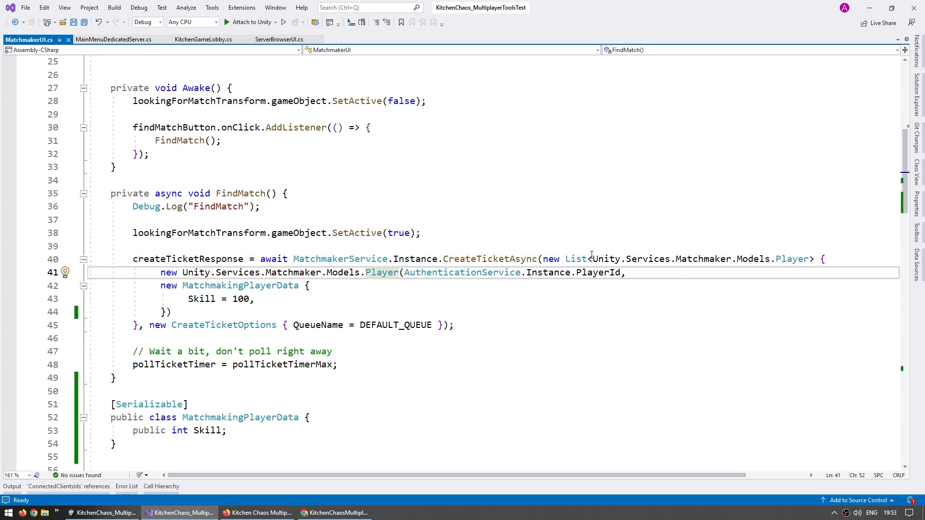
mouse_move(579, 259)
left_click_drag(404, 272, 638, 272)
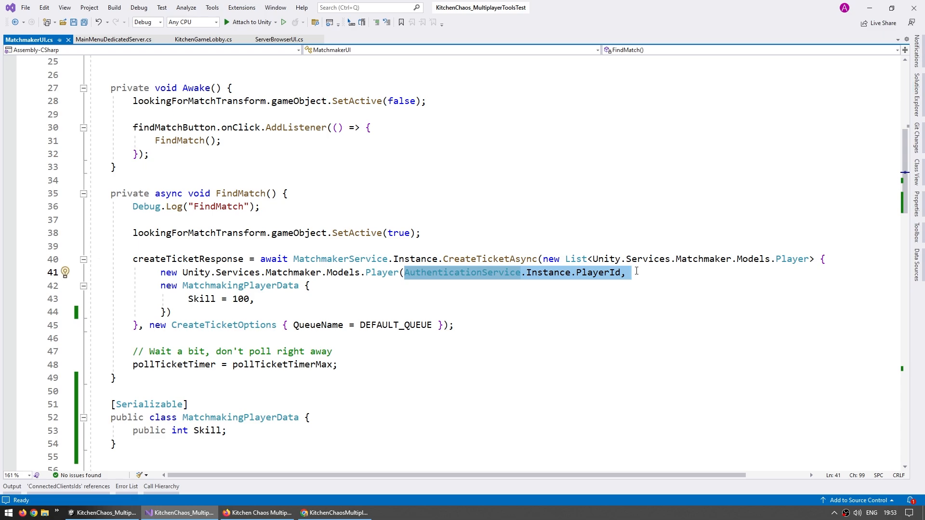
Step: Examine the MatchmakingPlayerData argument with its Skill value and the serializable class that defines it
left_click_drag(256, 299, 161, 285)
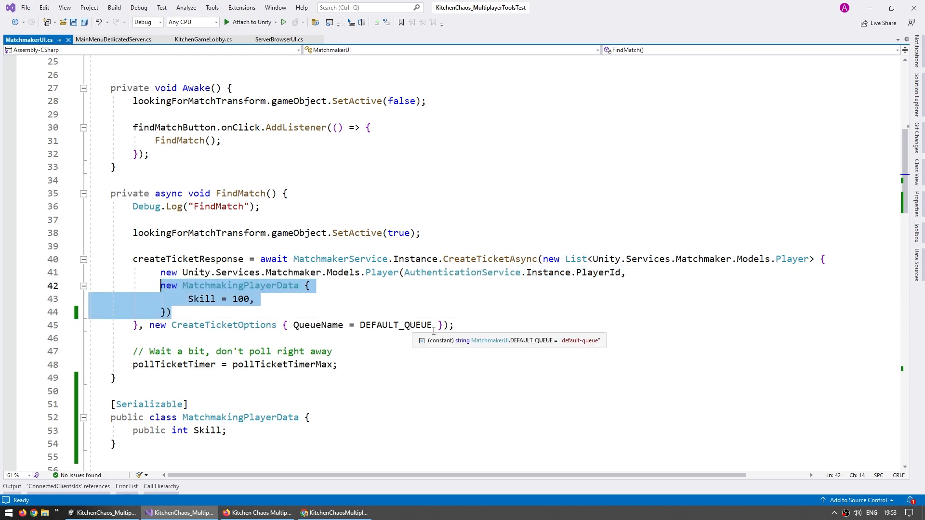
key("Right")
left_click(205, 285)
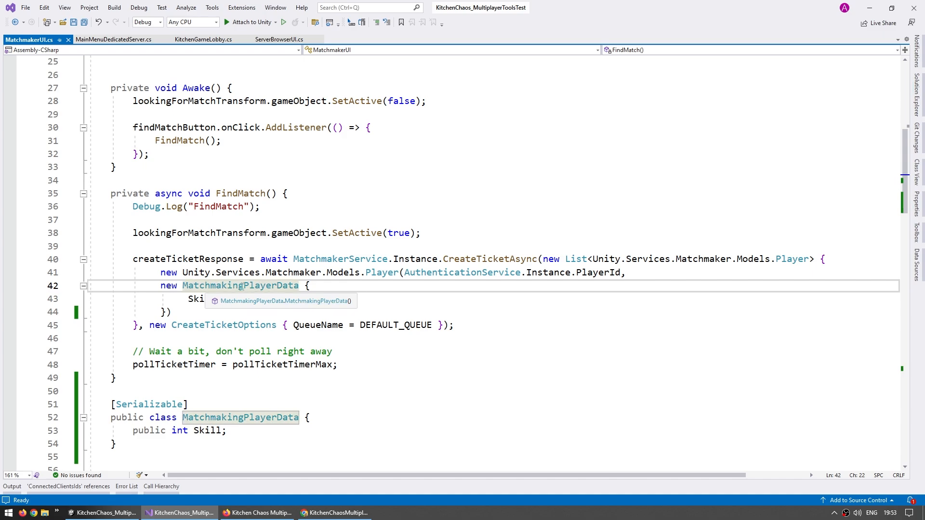
scroll(222, 309, "down", 3)
left_click_drag(111, 272, 174, 332)
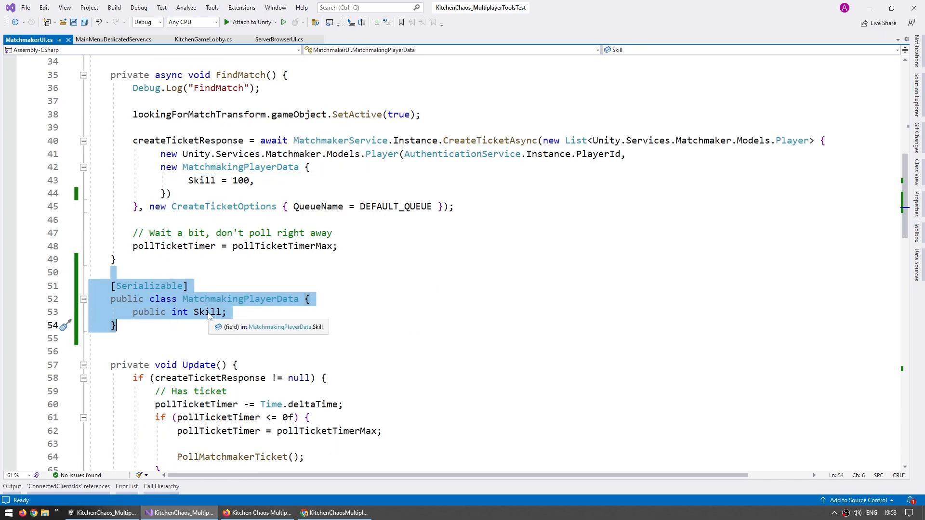
key("Left")
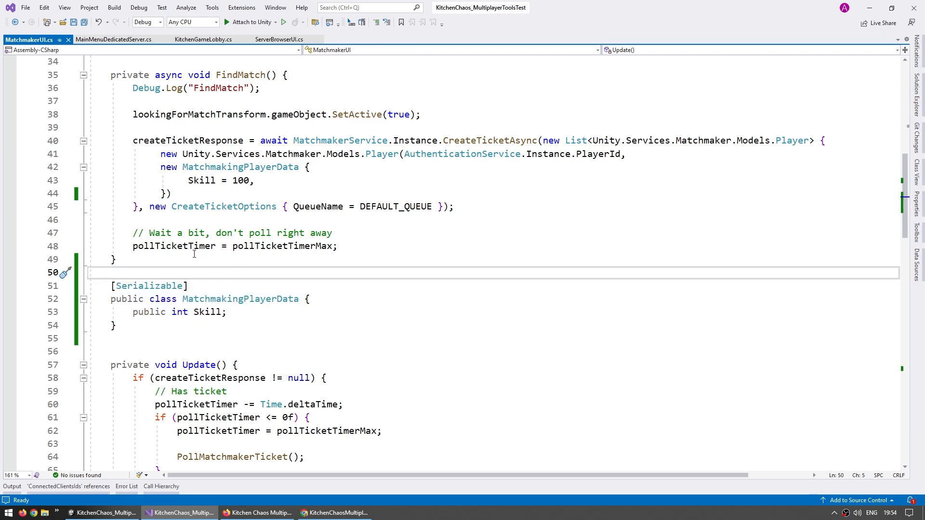
Step: Try writing Dictionary<string,object> on a new line after the MatchmakingPlayerData block in the Player constructor, and undo it
left_click(166, 193)
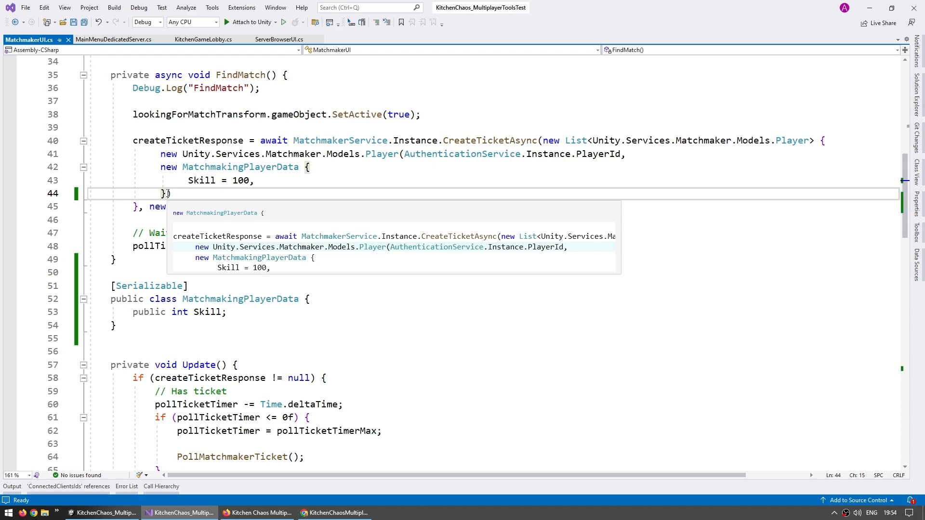
key("Return")
type("Dictionary<string,object")
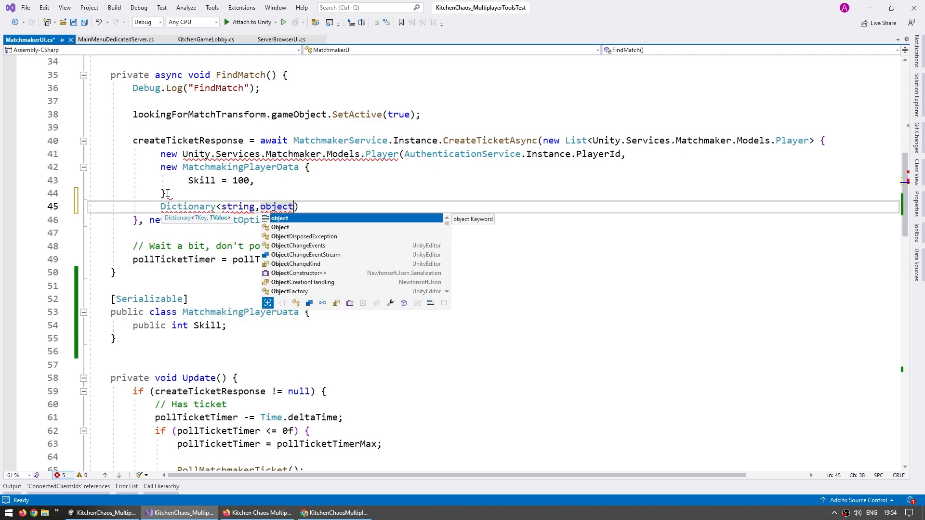
key("ctrl+z")
Step: Examine the CreateTicketOptions with its DEFAULT_QUEUE queue name and the createTicketResponse variable that stores the call's result
left_click_drag(144, 220, 467, 221)
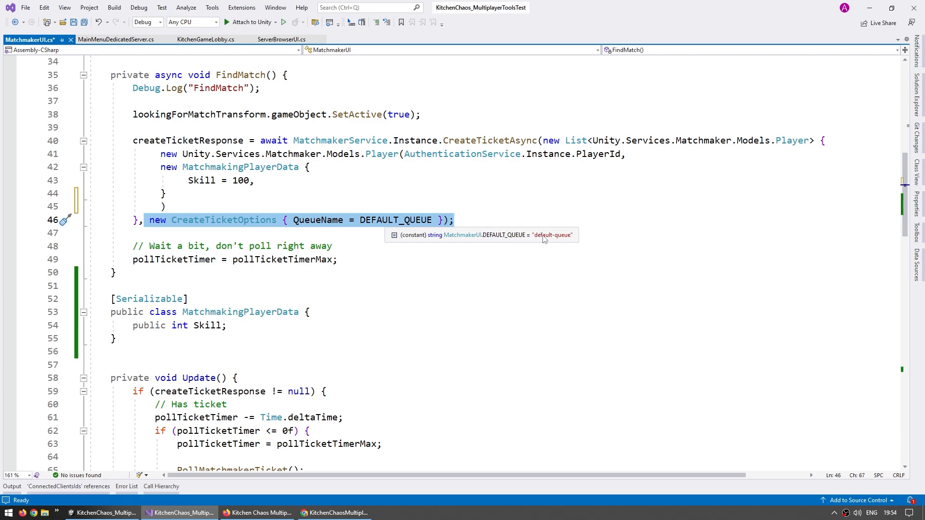
left_click_drag(543, 236, 396, 124)
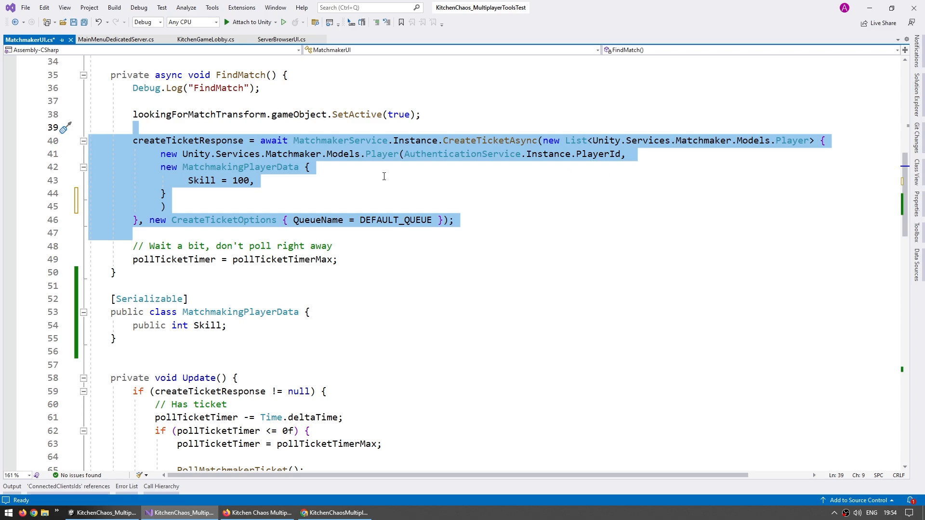
left_click(414, 220)
left_click(205, 141)
scroll(234, 294, "up", 3)
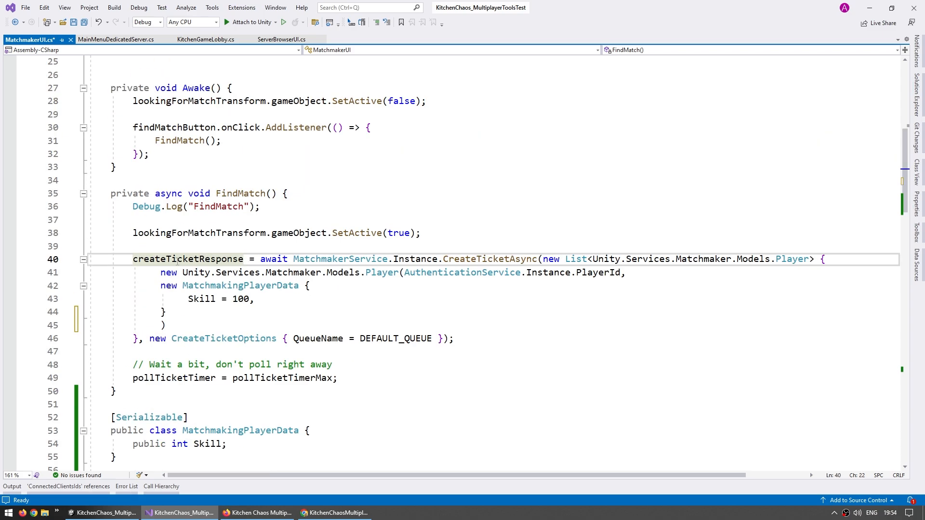
mouse_move(473, 258)
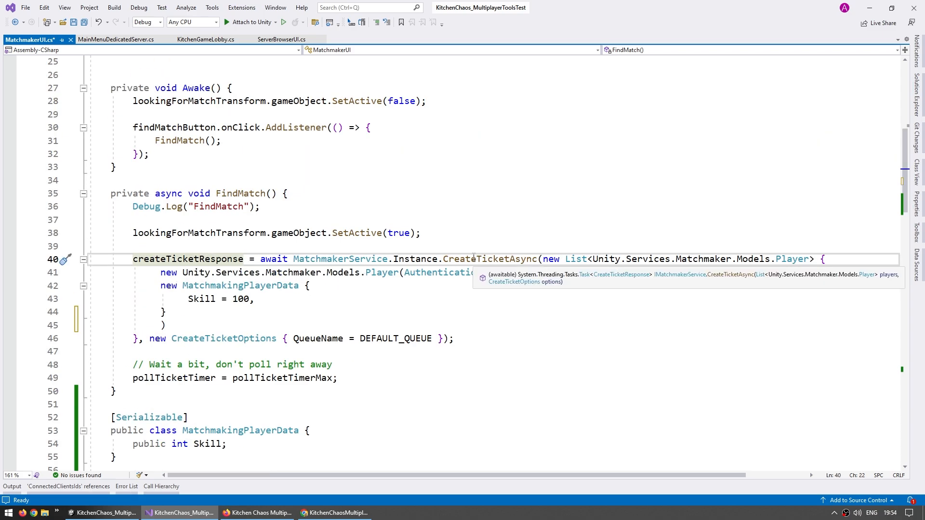
Step: Examine the ticket polling timer in Update, the pollTicketTimerMax field declaration, and the PollMatchmakerTicket call
scroll(424, 251, "down", 3)
scroll(424, 252, "down", 5)
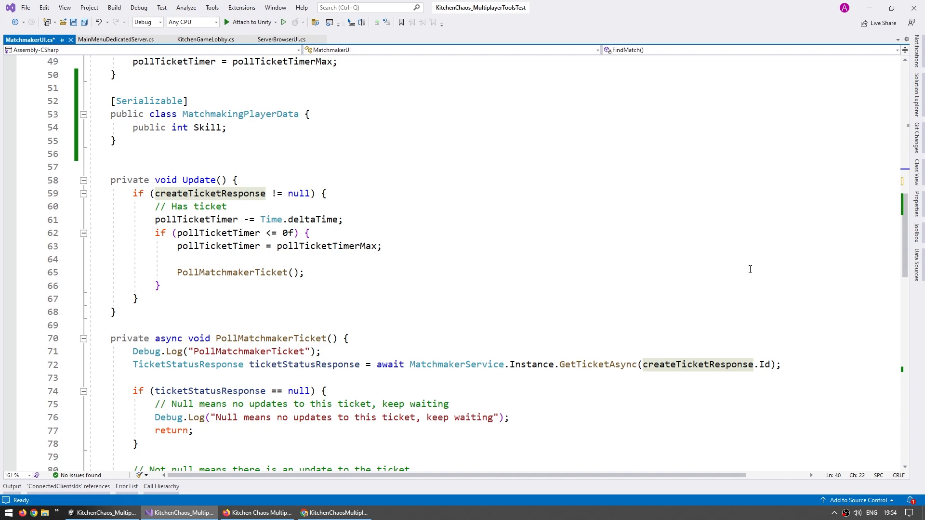
mouse_move(332, 246)
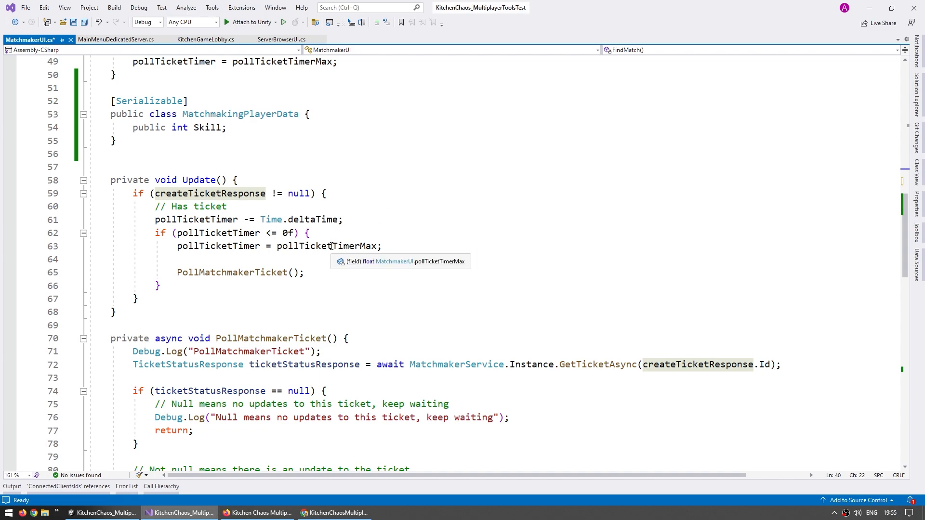
scroll(331, 247, "up", 15)
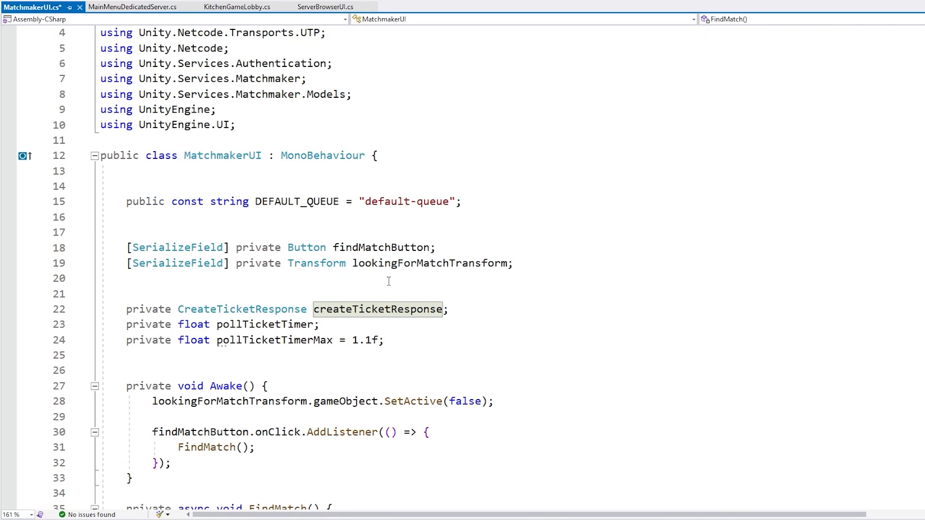
scroll(388, 281, "down", 1)
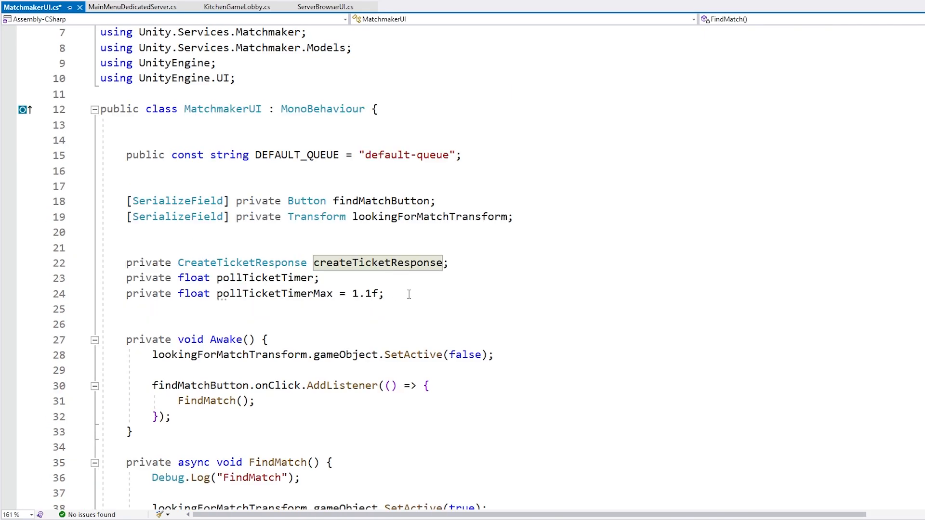
left_click_drag(409, 294, 406, 278)
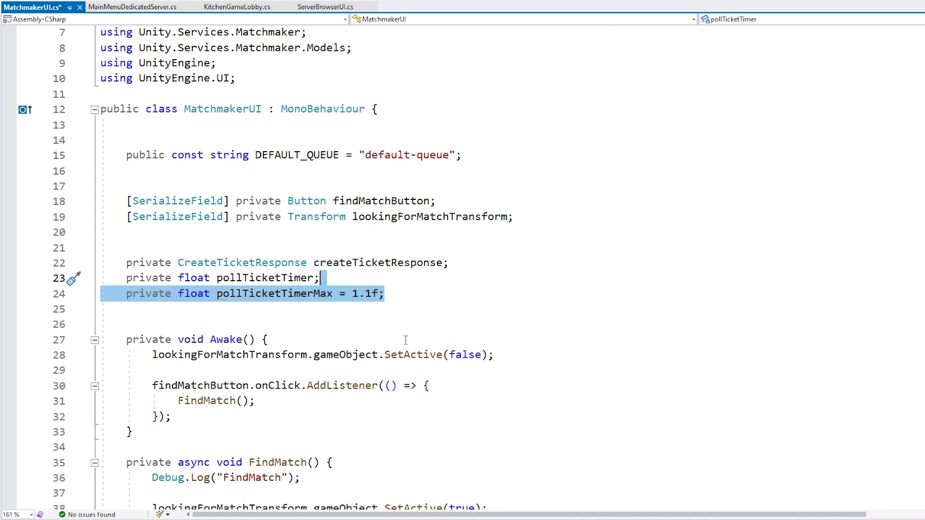
scroll(406, 341, "down", 15)
left_click(291, 232)
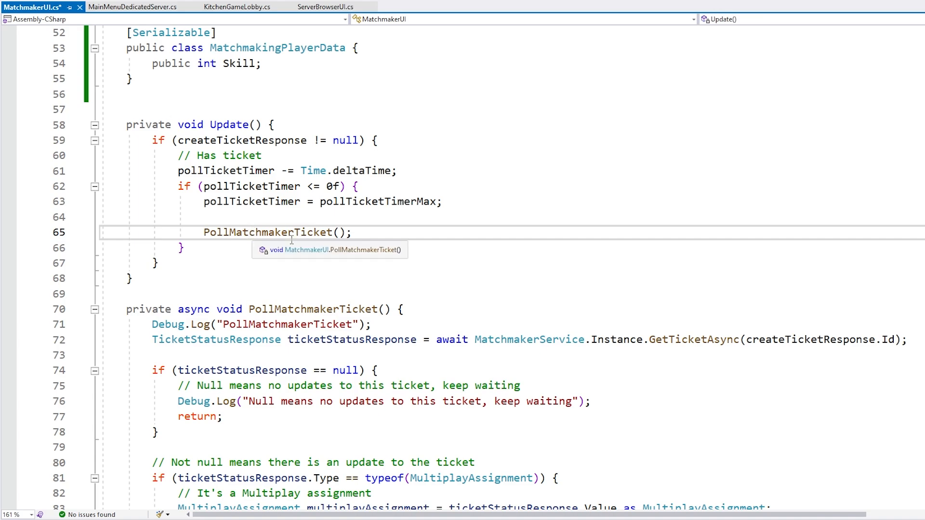
Step: Examine the GetTicketAsync call in PollMatchmakerTicket, its createTicketResponse.Id argument and the ticketStatusResponse variable
scroll(427, 125, "down", 4)
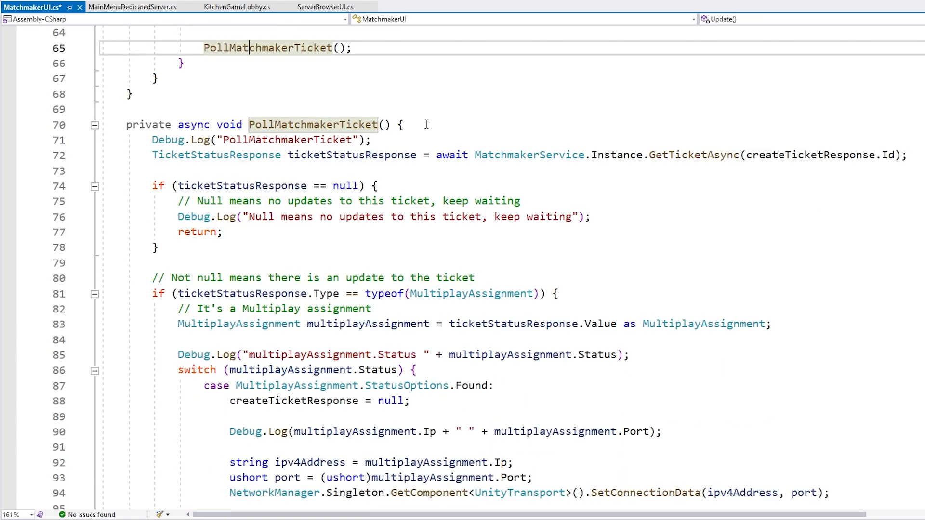
left_click(573, 155)
left_click(714, 154)
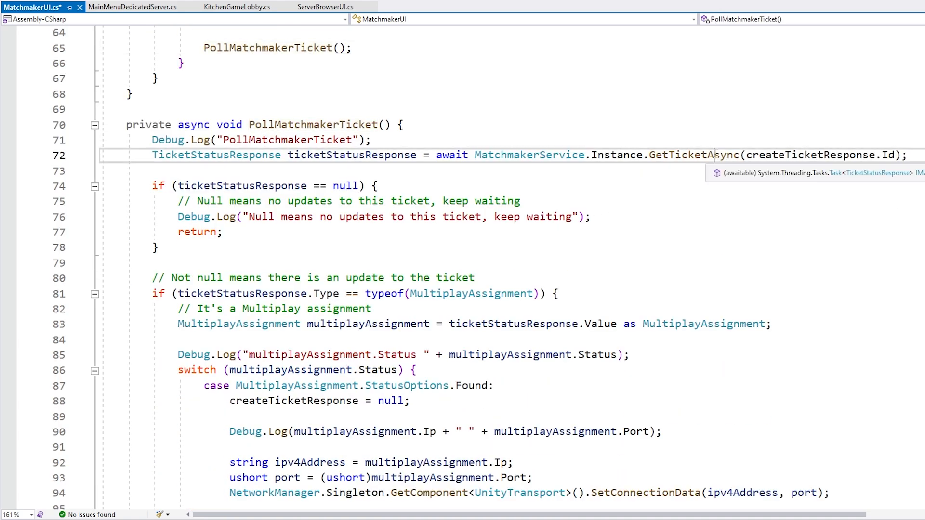
double_click(714, 154)
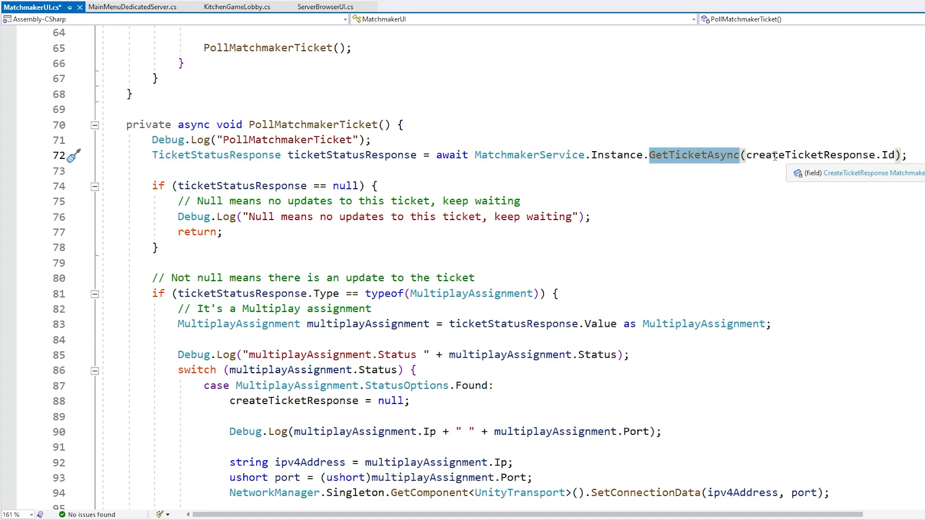
left_click_drag(747, 155, 894, 154)
left_click(346, 154)
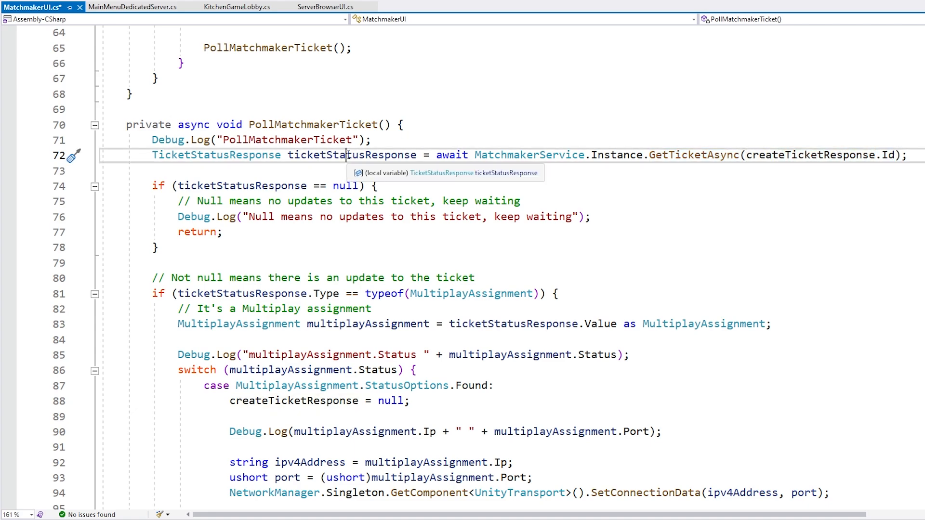
double_click(346, 154)
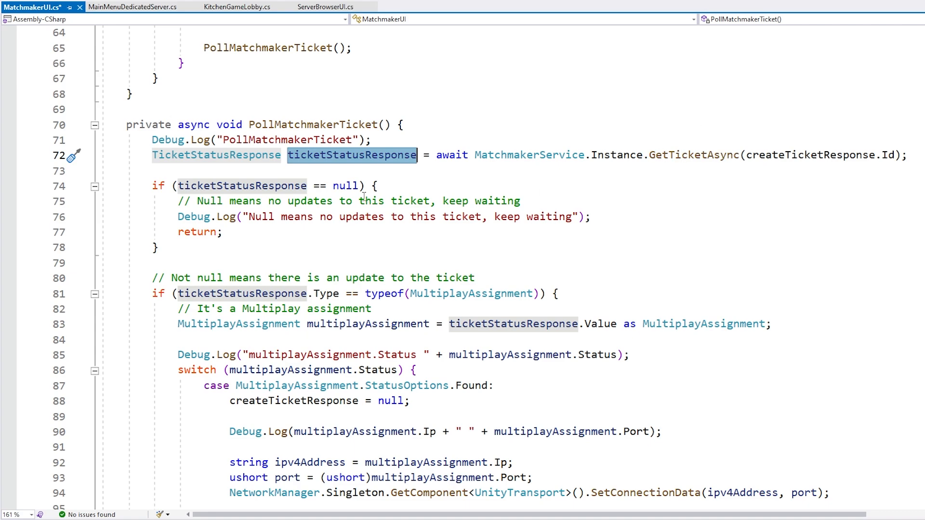
Step: Examine the null check on ticketStatusResponse and the MultiplayAssignment type check that follows it
left_click_drag(253, 172, 260, 261)
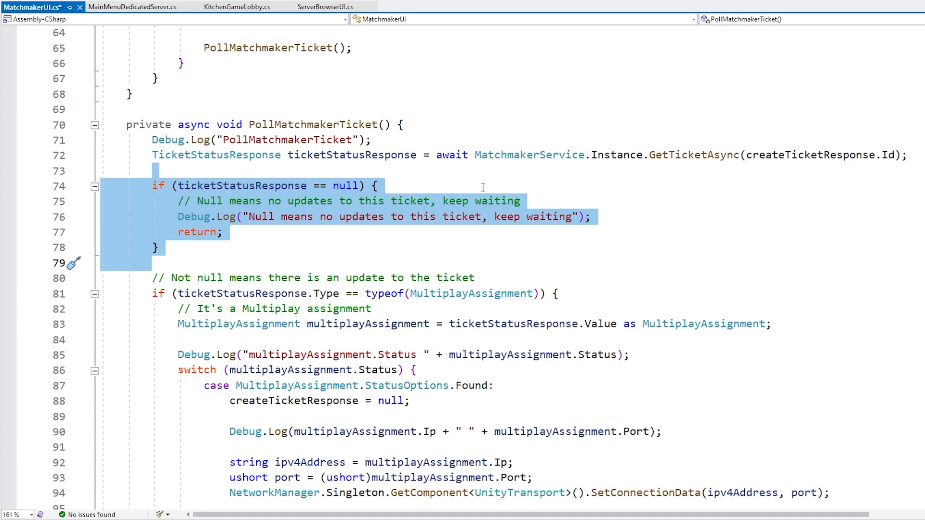
left_click(450, 230)
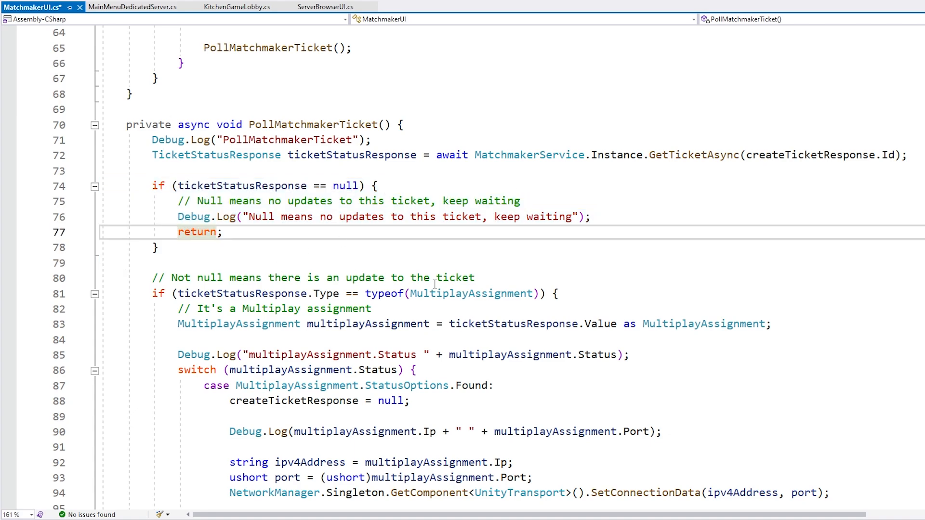
left_click(392, 282)
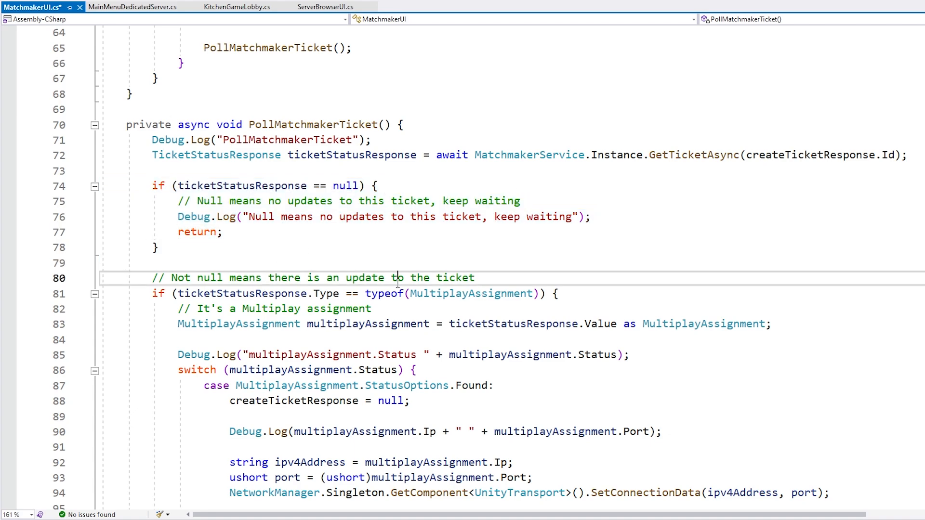
double_click(462, 293)
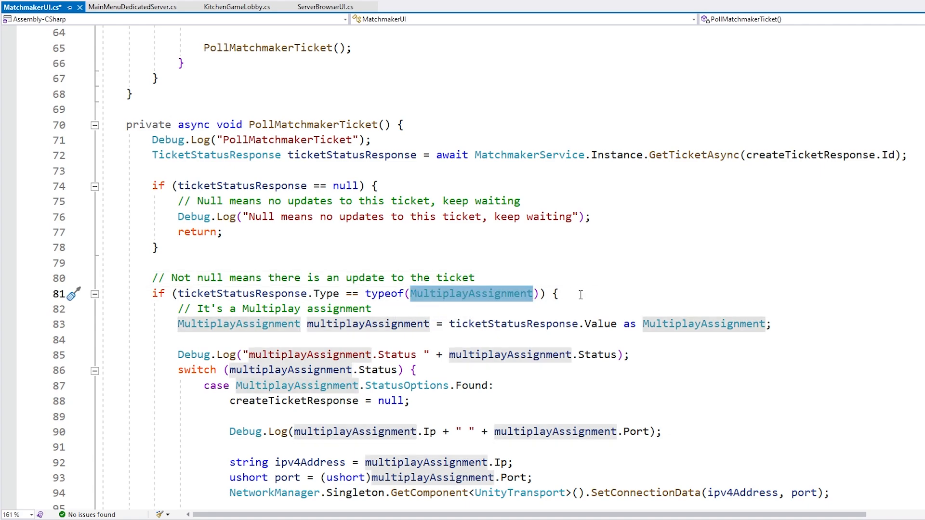
left_click(604, 285)
left_click(571, 294)
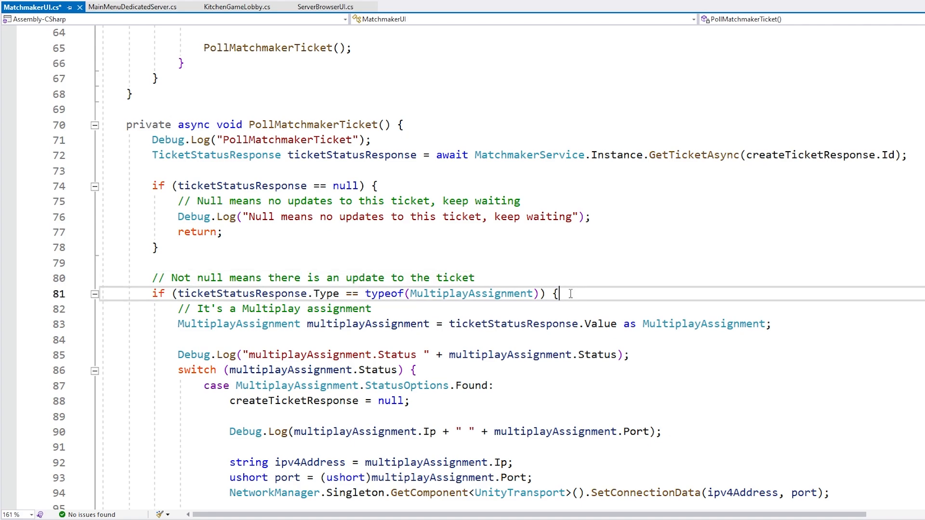
scroll(571, 293, "down", 1)
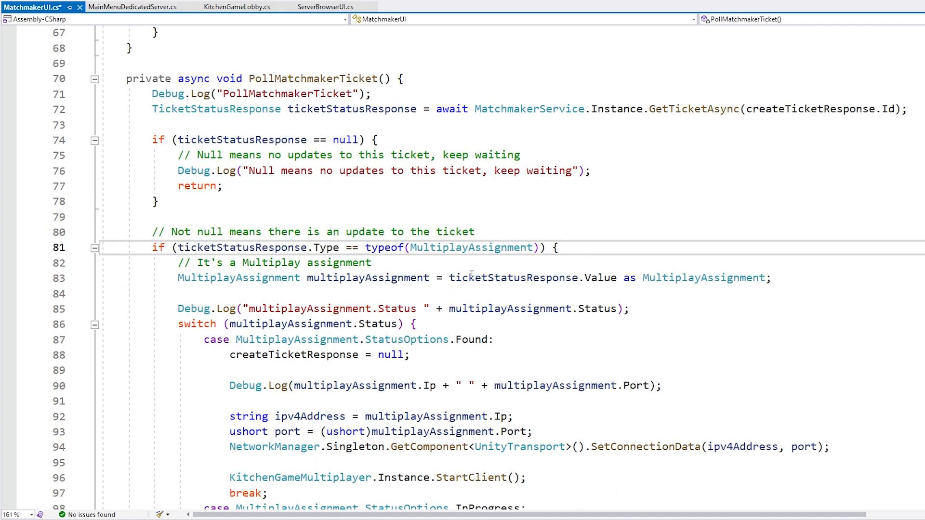
Step: Examine the cast of ticketStatusResponse.Value to MultiplayAssignment and the switch statement on multiplayAssignment.Status
left_click(359, 278)
left_click(517, 284)
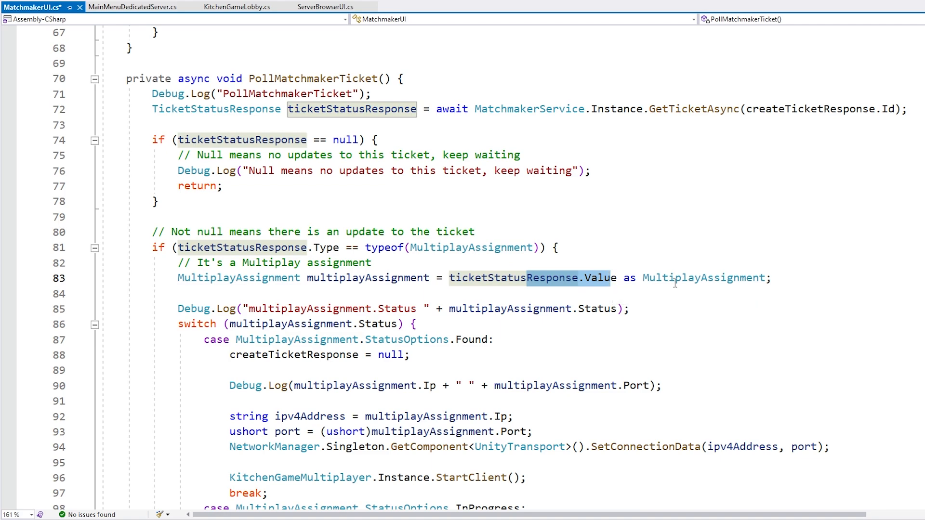
left_click_drag(670, 282, 730, 282)
left_click(359, 278)
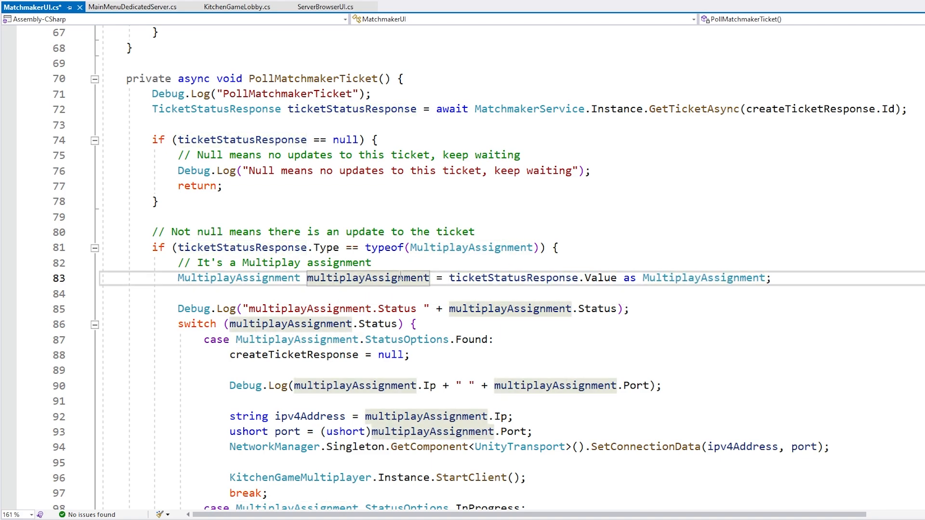
scroll(359, 278, "down", 1)
left_click_drag(230, 279, 397, 279)
left_click(512, 283)
scroll(513, 282, "down", 3)
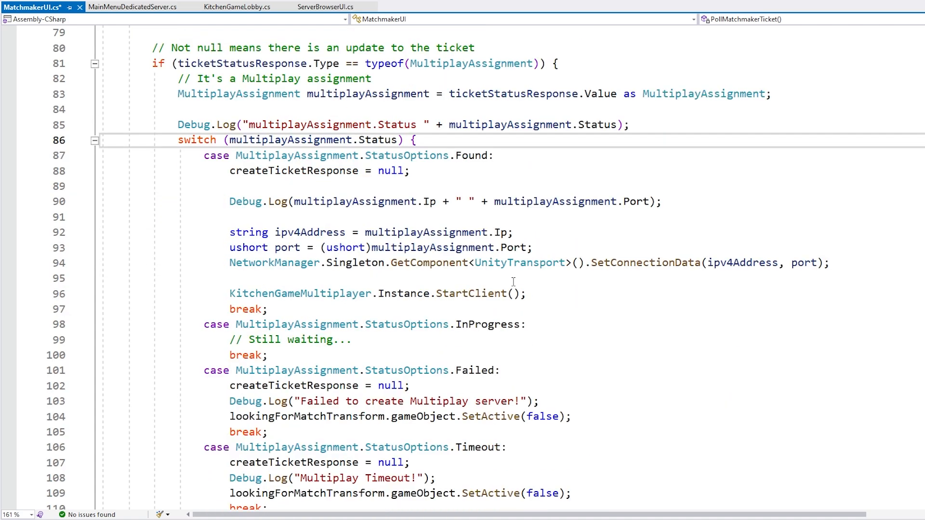
Step: Examine the InProgress, Failed and Timeout cases of the assignment status switch
scroll(480, 318, "down", 3)
scroll(579, 334, "up", 2)
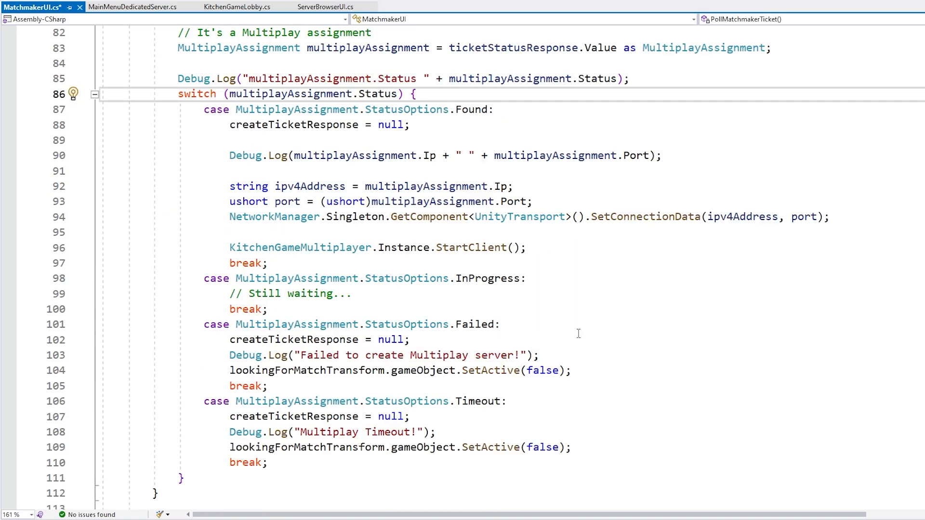
left_click_drag(563, 278, 580, 260)
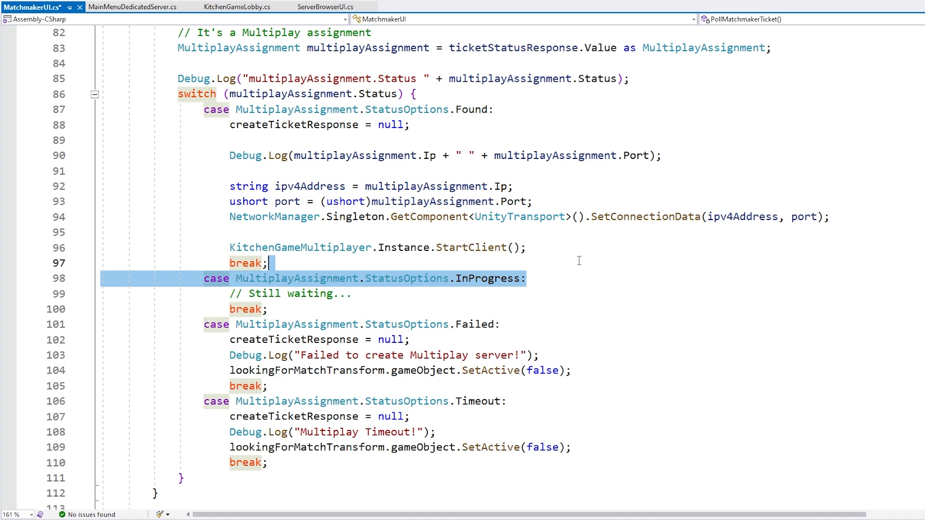
left_click_drag(268, 309, 305, 267)
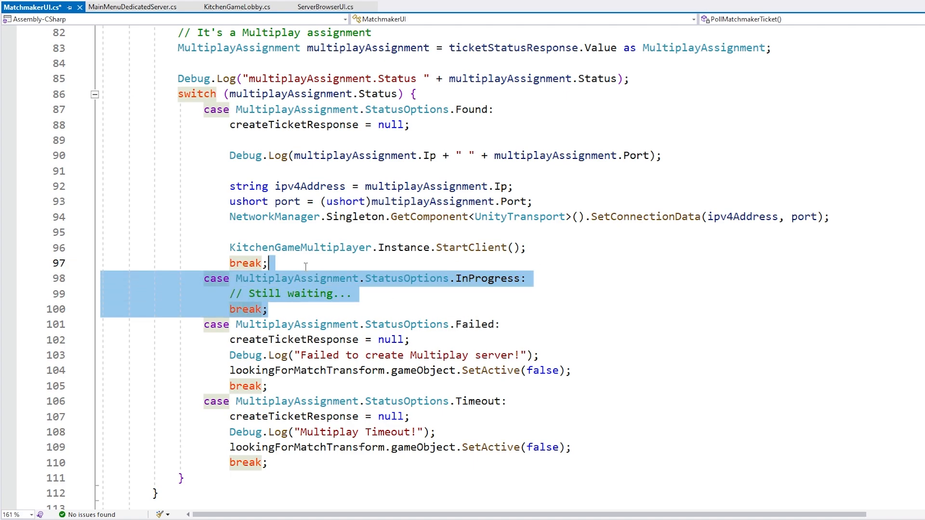
left_click_drag(529, 320, 526, 313)
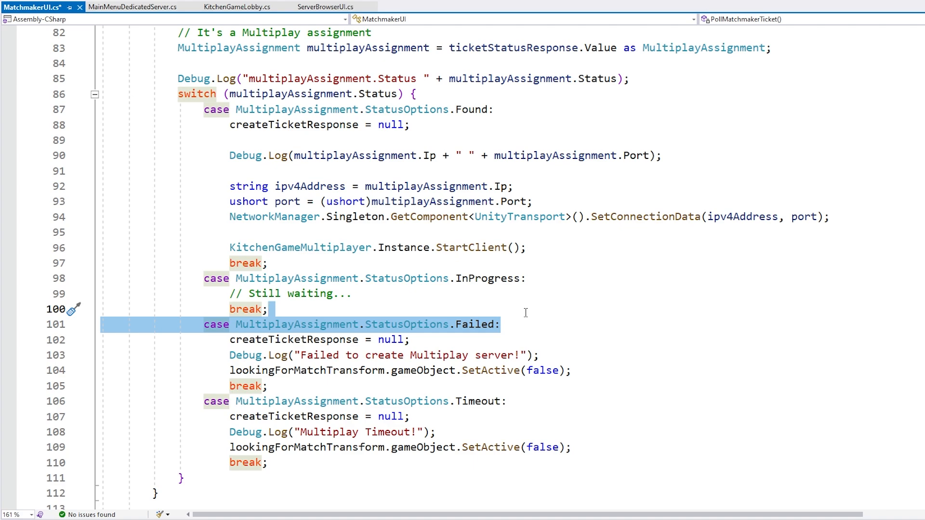
left_click_drag(530, 405, 537, 391)
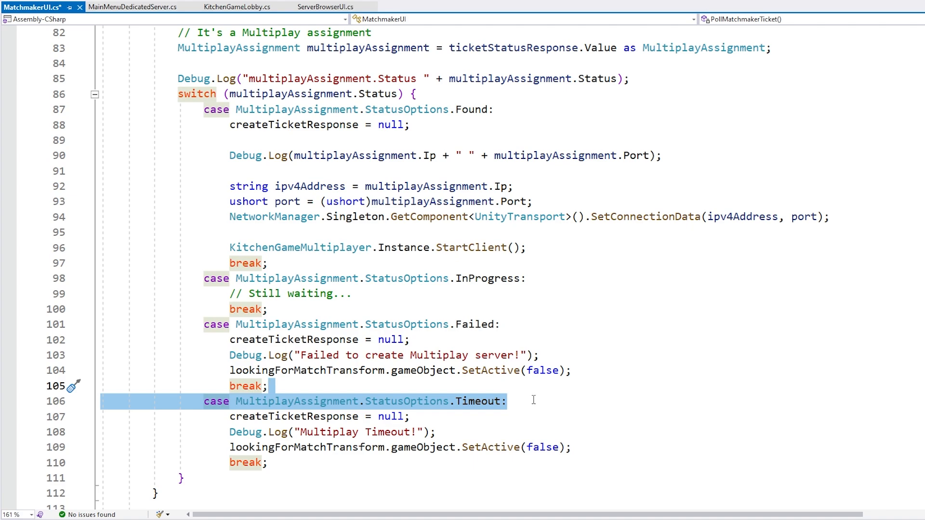
mouse_move(489, 410)
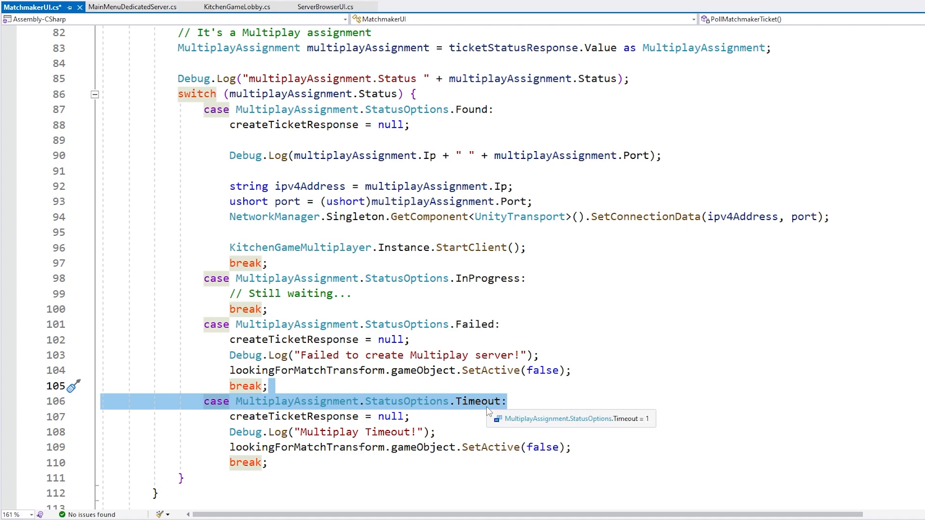
Step: Examine the Found case, including the logged Ip and Port and the ipv4Address and port variables
scroll(543, 366, "up", 3)
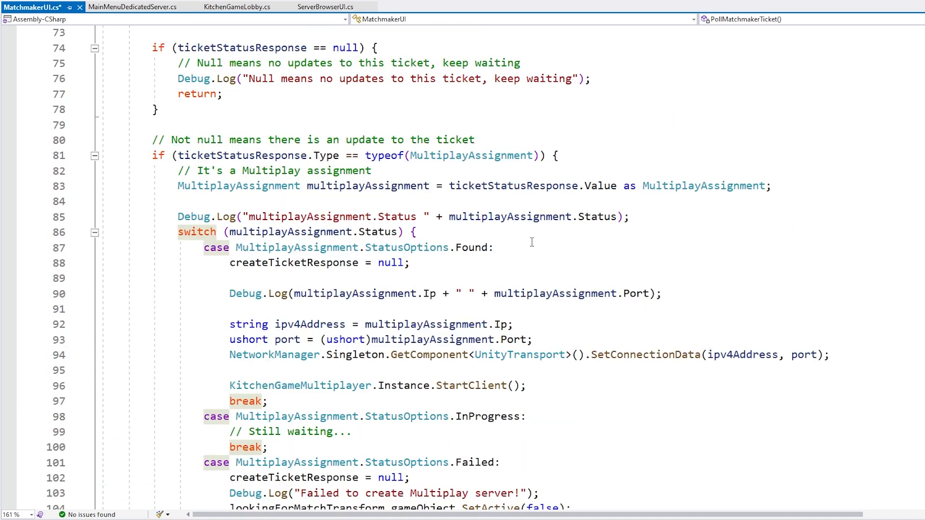
left_click_drag(532, 242, 538, 235)
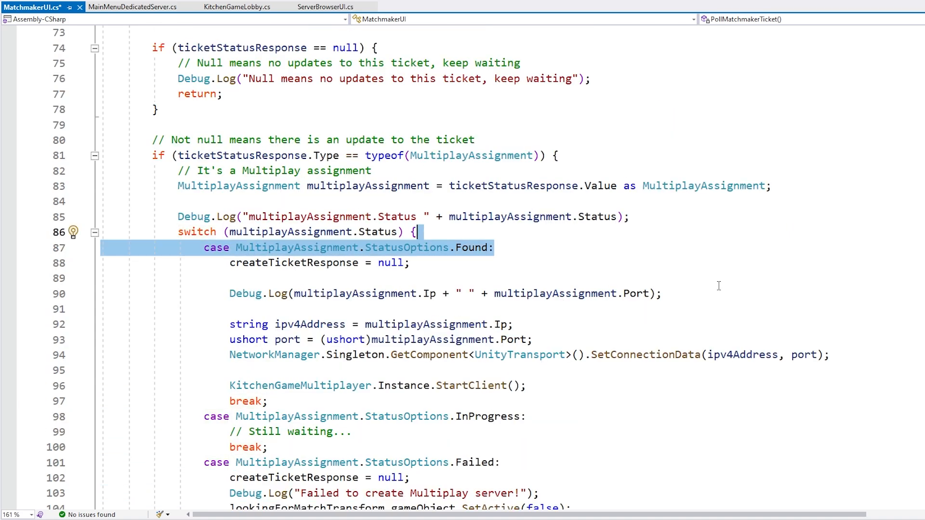
scroll(703, 304, "down", 1)
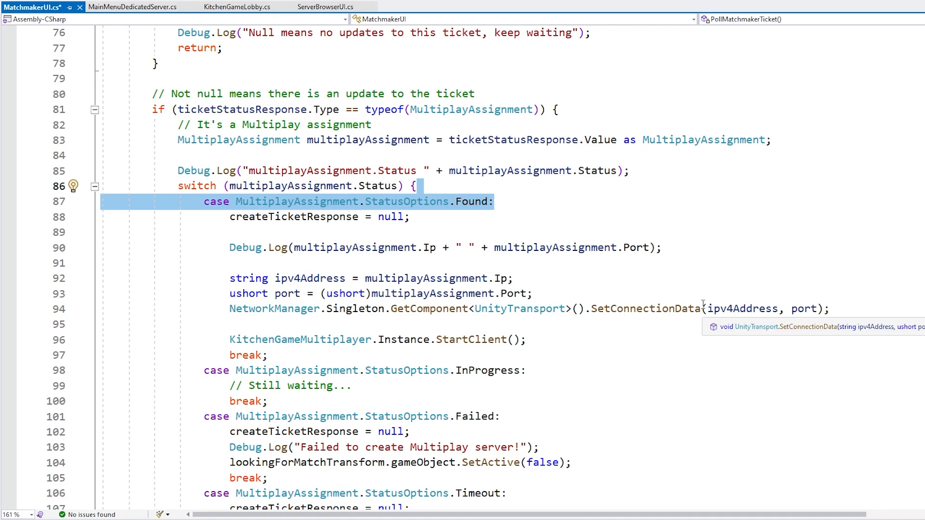
left_click(374, 248)
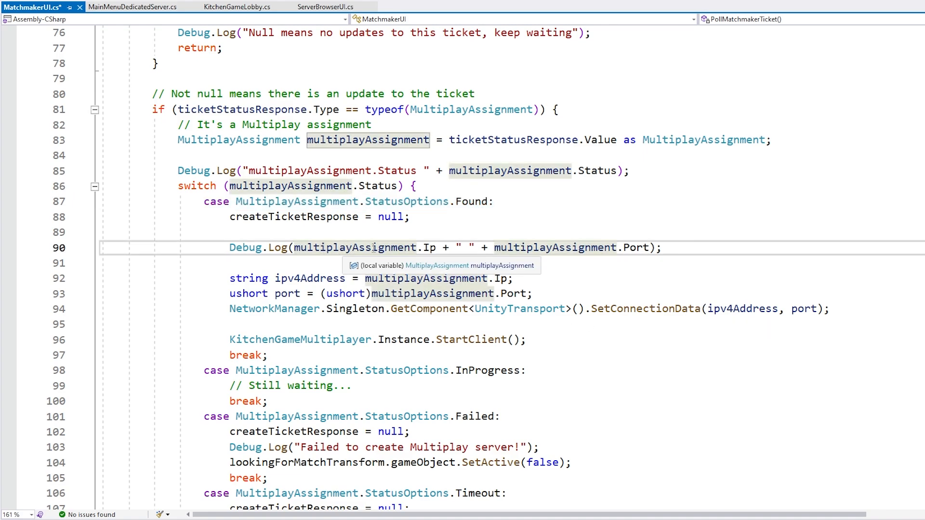
left_click_drag(423, 248, 430, 249)
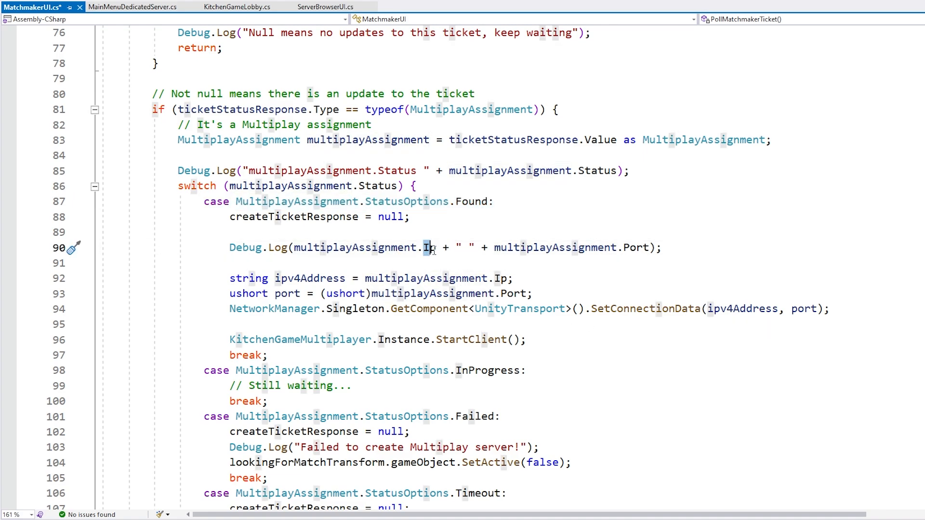
left_click(621, 248)
left_click_drag(532, 294, 541, 266)
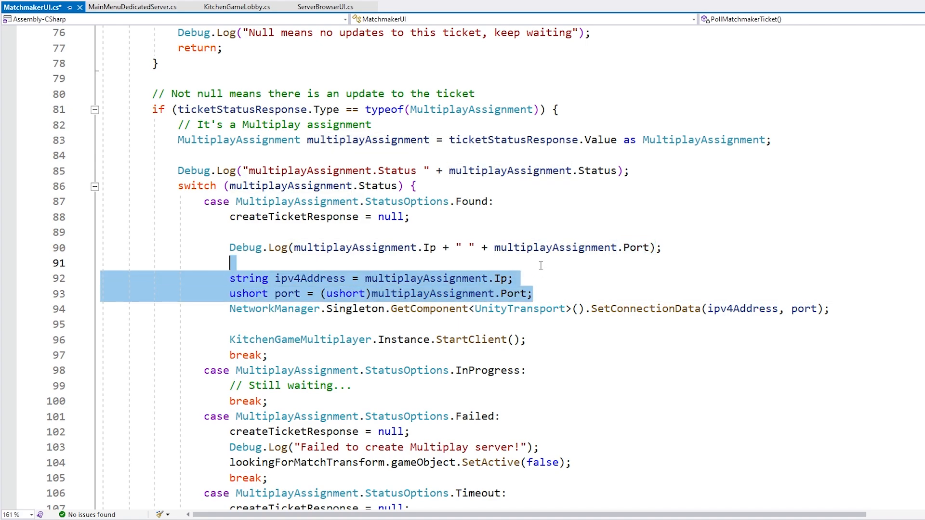
Step: Examine the UnityTransport SetConnectionData call and the KitchenGameMultiplayer StartClient call in the Found case
double_click(520, 309)
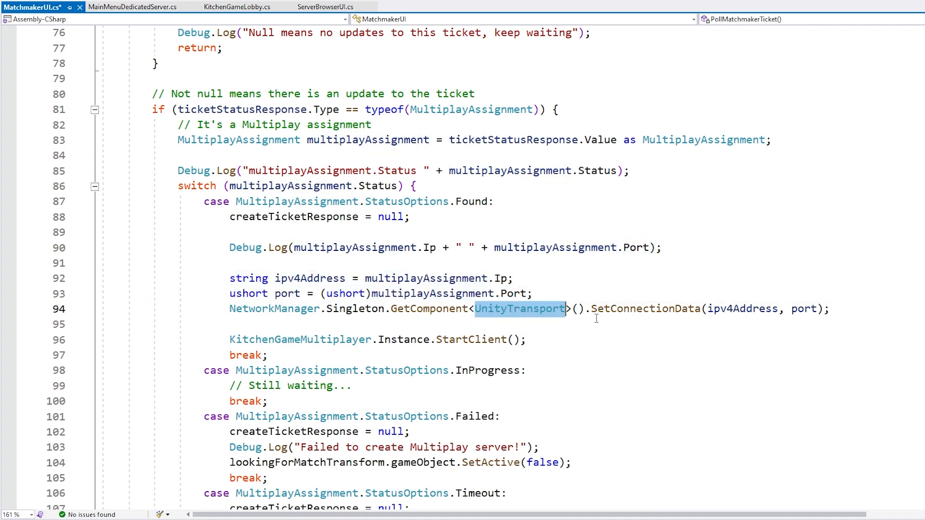
double_click(646, 309)
left_click_drag(830, 308, 516, 279)
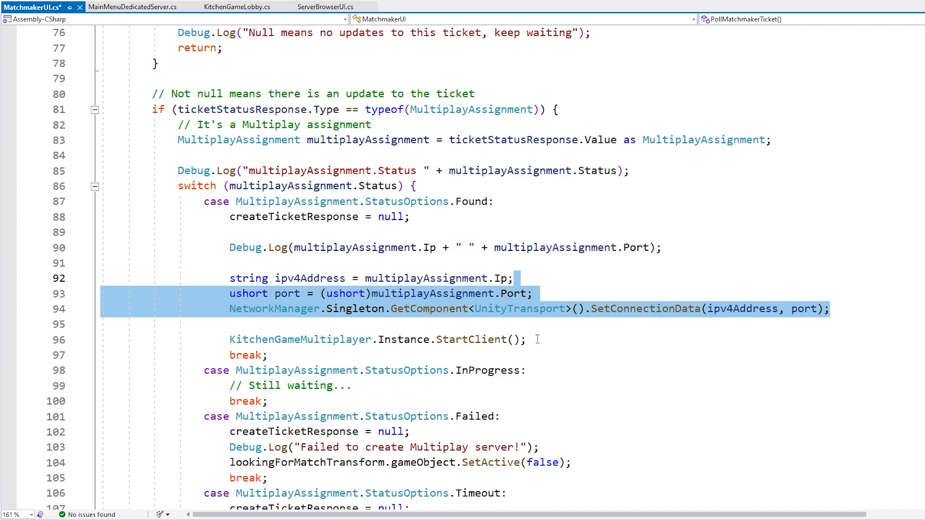
left_click_drag(537, 340, 559, 326)
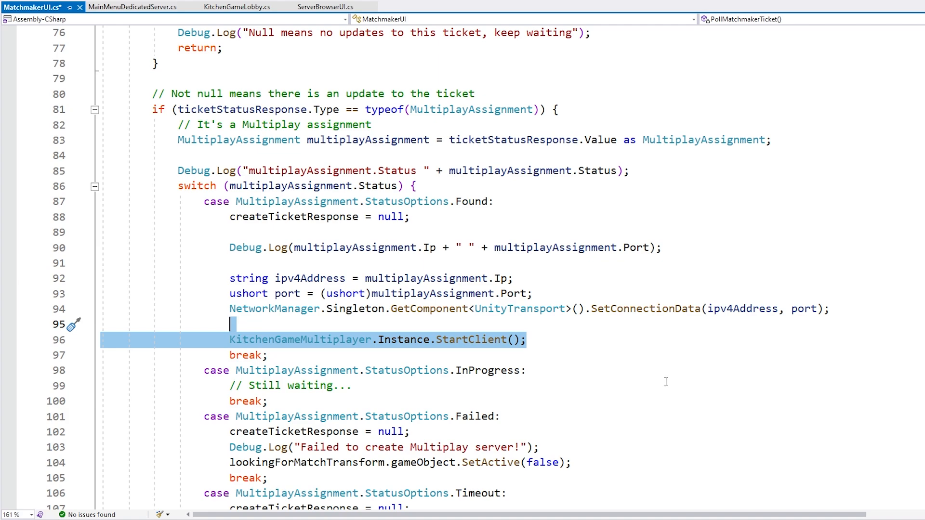
left_click(570, 355)
left_click(559, 333)
left_click_drag(559, 334, 584, 257)
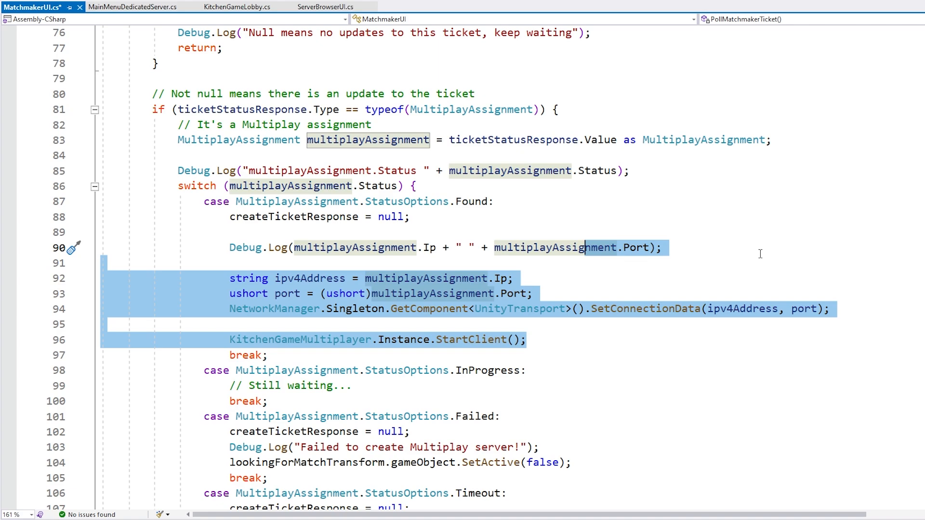
Step: Switch to KitchenGameLobby.cs and examine the MultiplayEventCallbacks setup in the DEDICATED_SERVER initialization block
key("ctrl+Tab")
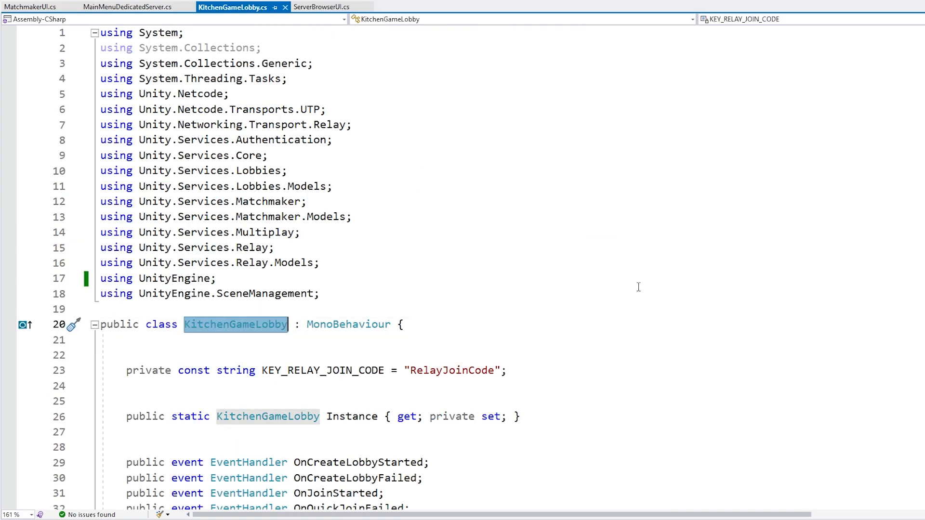
scroll(638, 287, "down", 7)
scroll(659, 284, "down", 2)
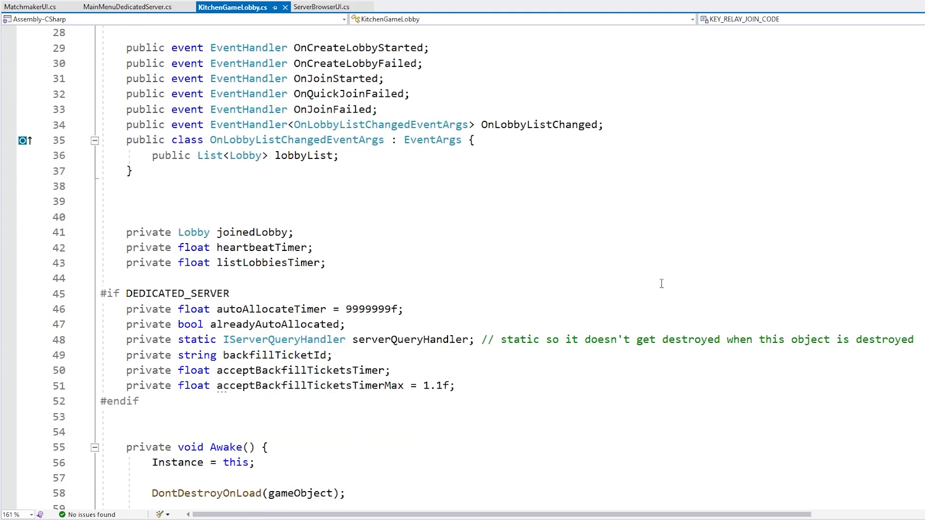
scroll(835, 274, "down", 20)
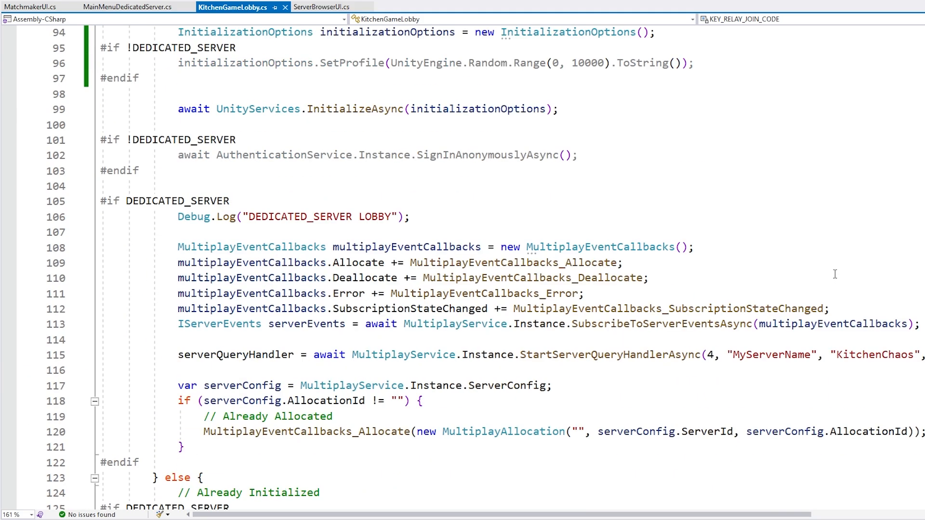
scroll(829, 271, "up", 6)
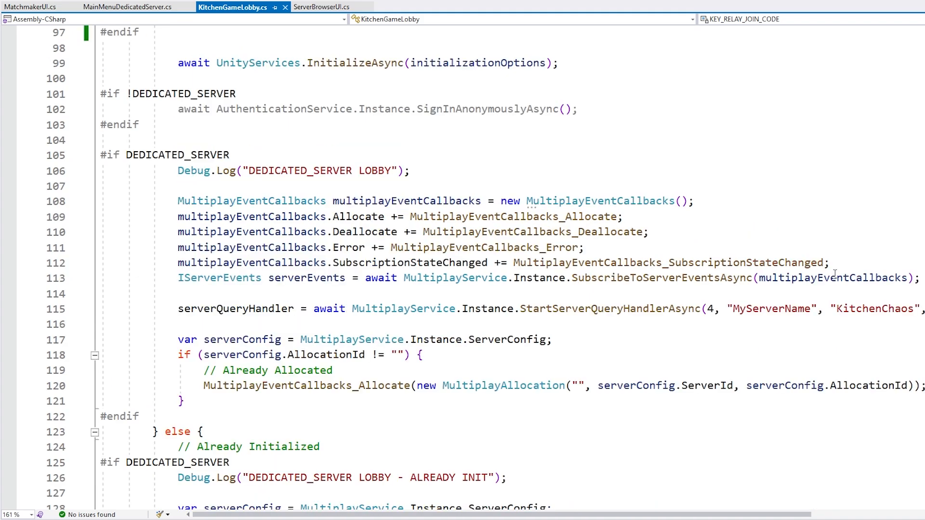
left_click_drag(216, 201, 332, 201)
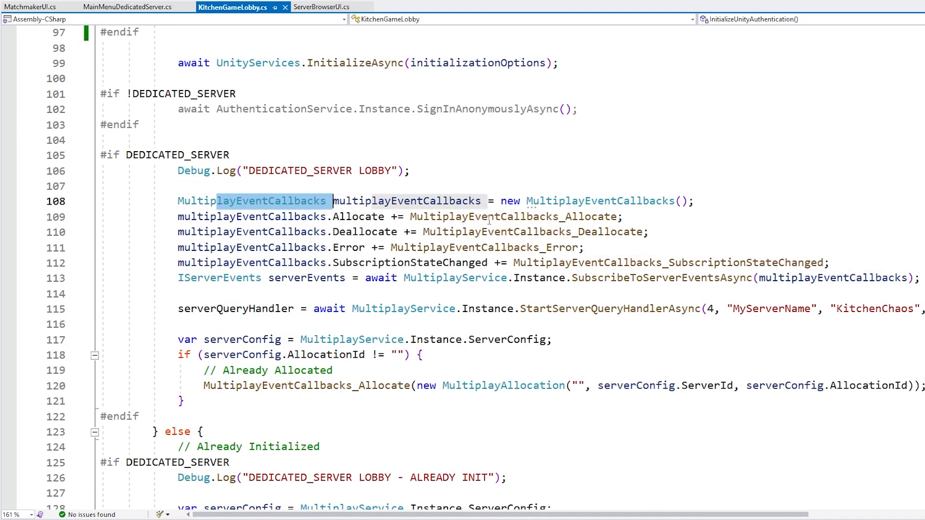
scroll(298, 291, "down", 2)
left_click(298, 290)
Step: Examine the alreadyAutoAllocated check and the serverConfig log lines in the MultiplayEventCallbacks_Allocate handler
scroll(298, 291, "down", 16)
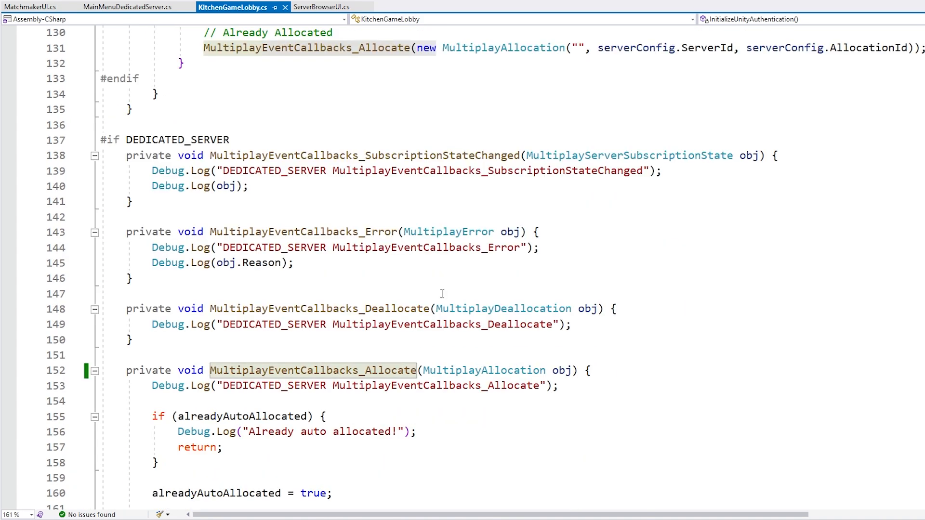
scroll(443, 293, "up", 2)
left_click_drag(135, 109, 391, 266)
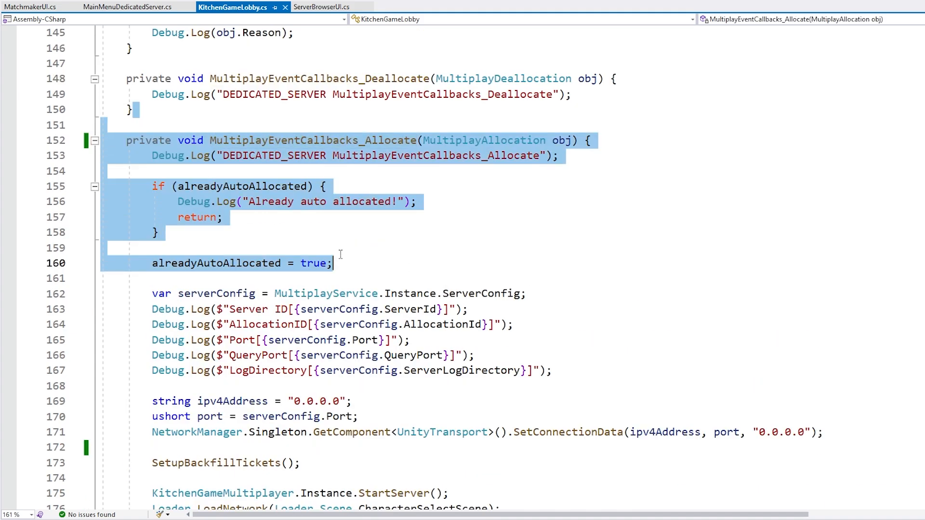
left_click(391, 265)
key("shift+Down")
key("shift+Down")
key("shift+Down")
key("shift+Down")
key("shift+Down")
key("shift+Down")
key("shift+Down")
key("shift+Down")
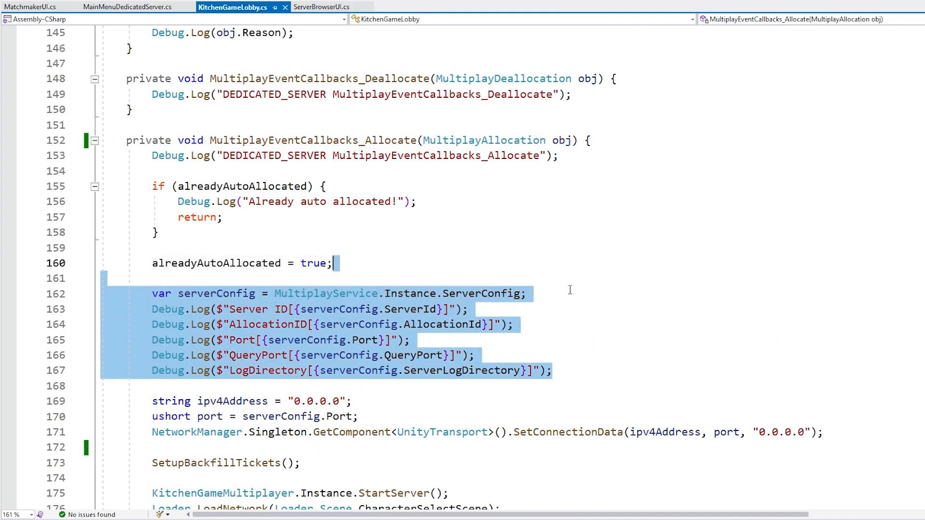
Step: Examine the server's address and port setup in the allocation handler and the SetupBackfillTickets call that follows it
scroll(568, 291, "down", 2)
left_click(866, 322)
key("shift+Home")
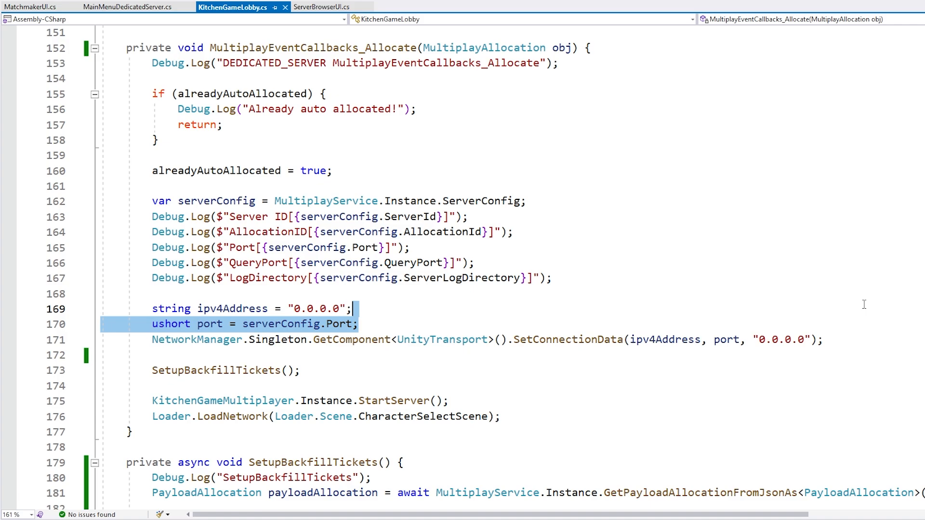
left_click(262, 371)
scroll(226, 180, "down", 4)
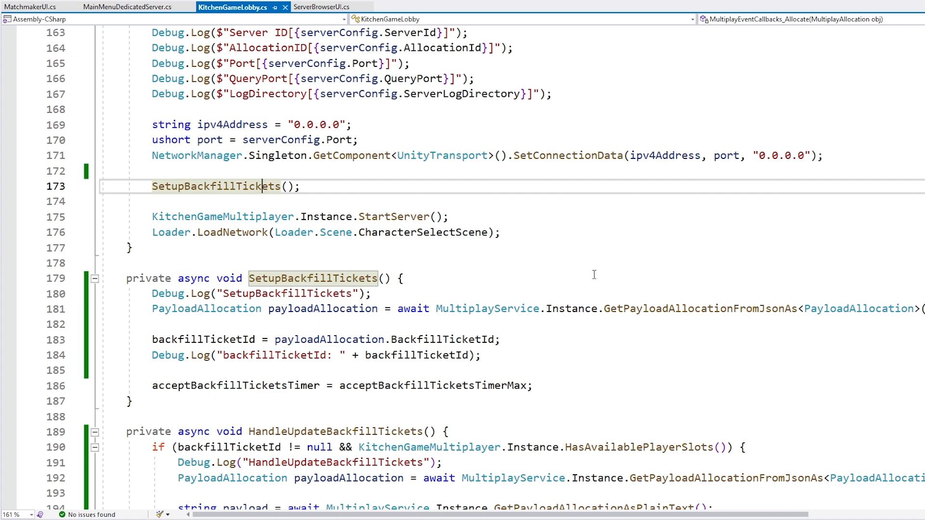
Step: Examine the GetPayloadAllocationFromJsonAs call in SetupBackfillTickets and its PayloadAllocation type argument
left_click(544, 294)
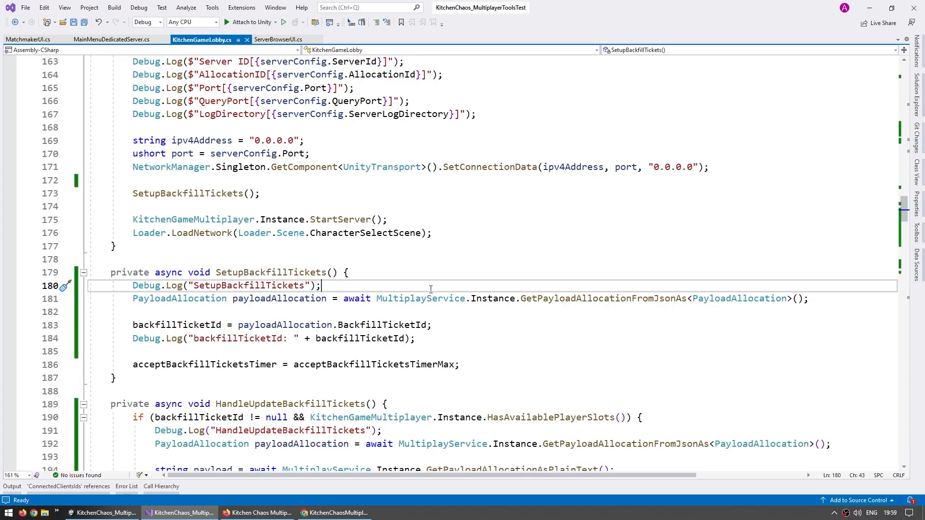
left_click(555, 302)
left_click_drag(372, 299, 690, 303)
left_click(732, 299)
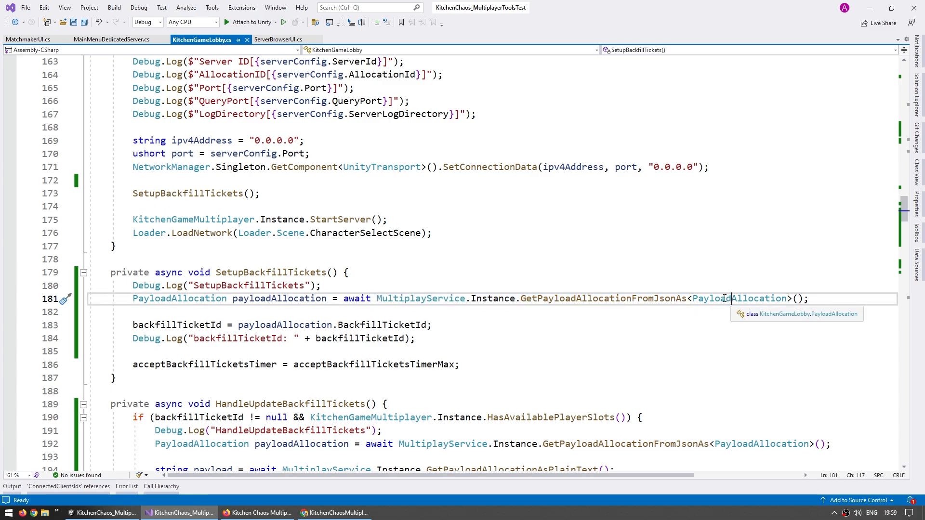
scroll(737, 289, "down", 3)
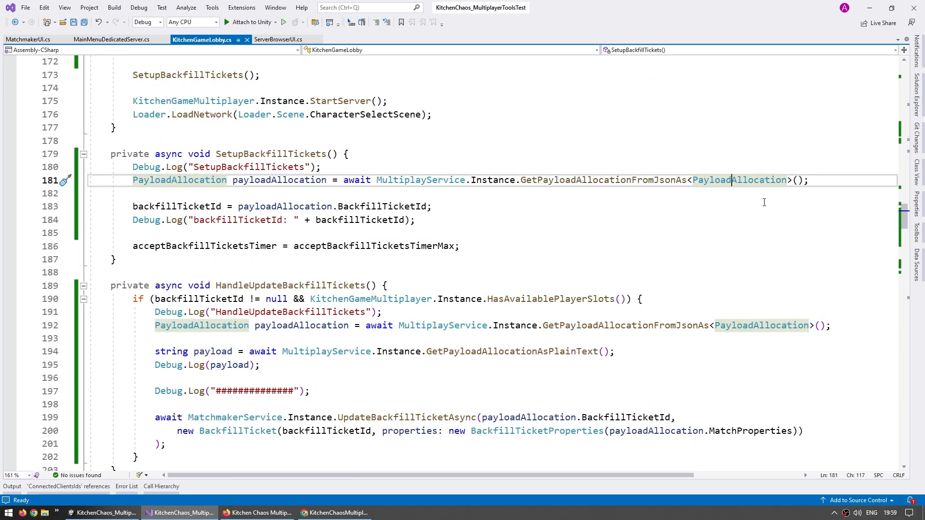
Step: Examine the serializable PayloadAllocation class and its fields, and return to the SetupBackfillTickets function
scroll(764, 202, "down", 9)
scroll(585, 289, "up", 1)
left_click(139, 259)
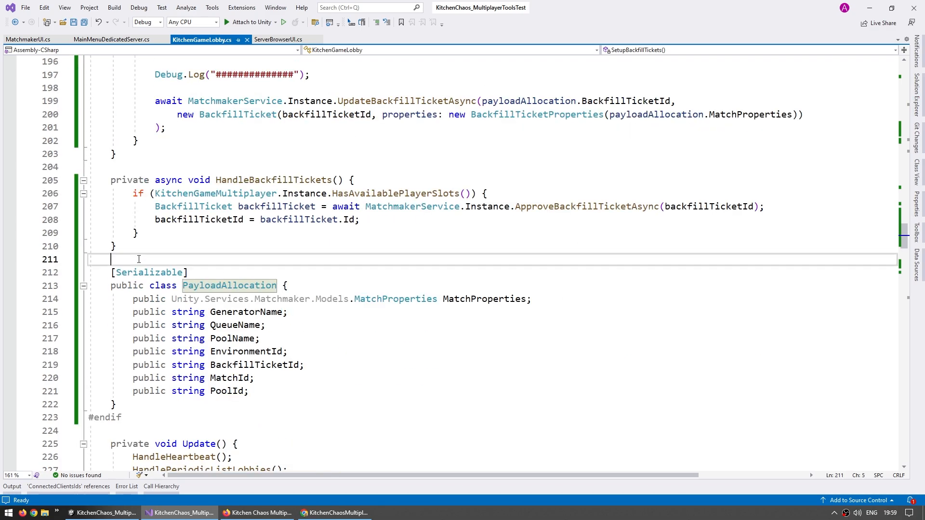
left_click_drag(139, 259, 143, 405)
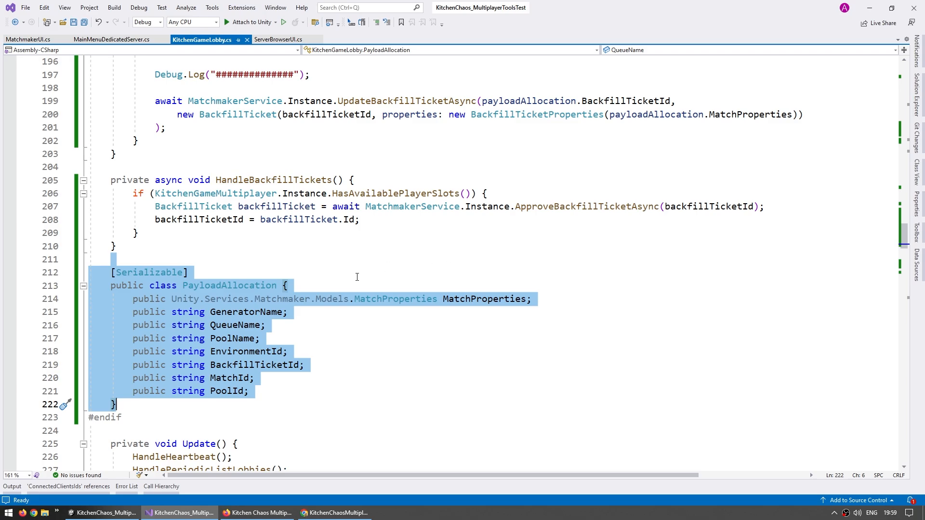
scroll(403, 271, "up", 4)
scroll(403, 271, "up", 9)
scroll(674, 337, "down", 2)
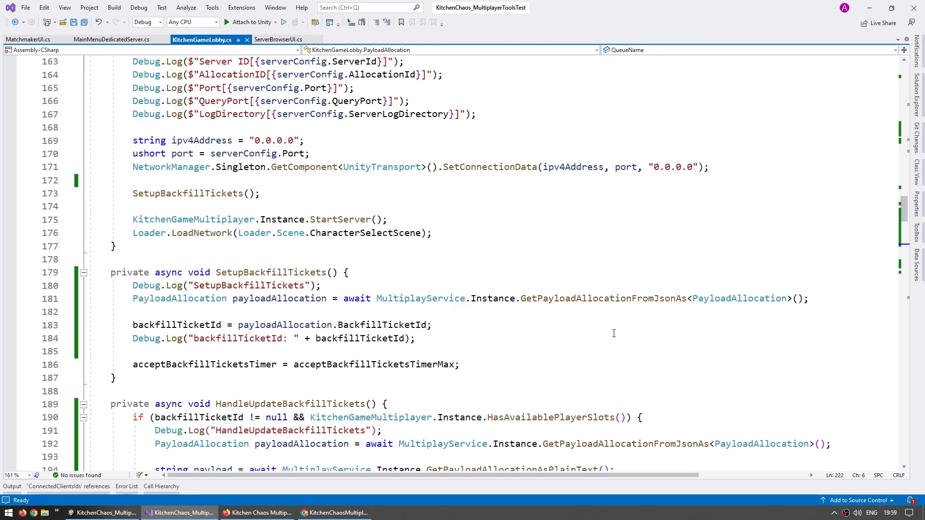
Step: Try a "MultiplayService.Instance.getpla" lookup on a new line in SetupBackfillTickets to list the available payload methods
left_click(529, 298)
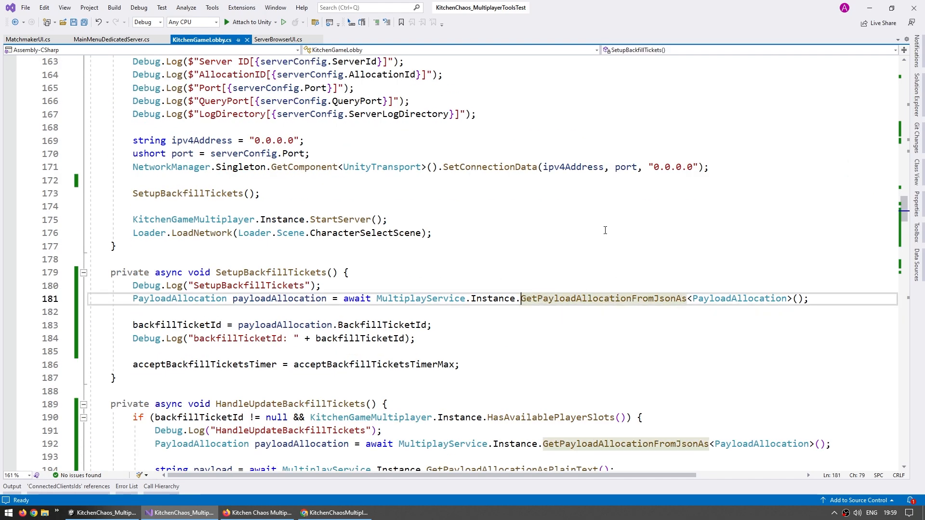
key("ctrl+shift+Left")
key("ctrl+shift+Left")
key("ctrl+shift+Left")
key("ctrl+shift+Left")
key("ctrl+c")
key("End")
key("Return")
key("Return")
key("ctrl+v")
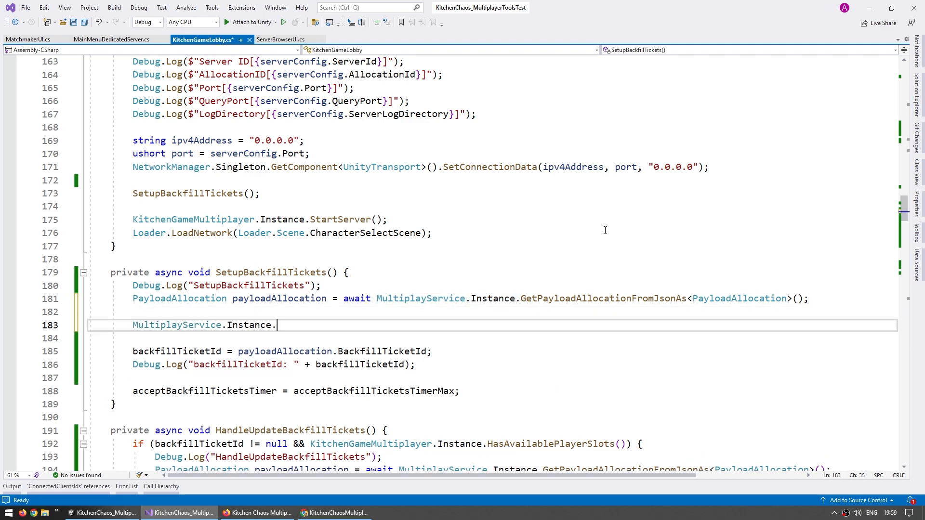
type("getpla")
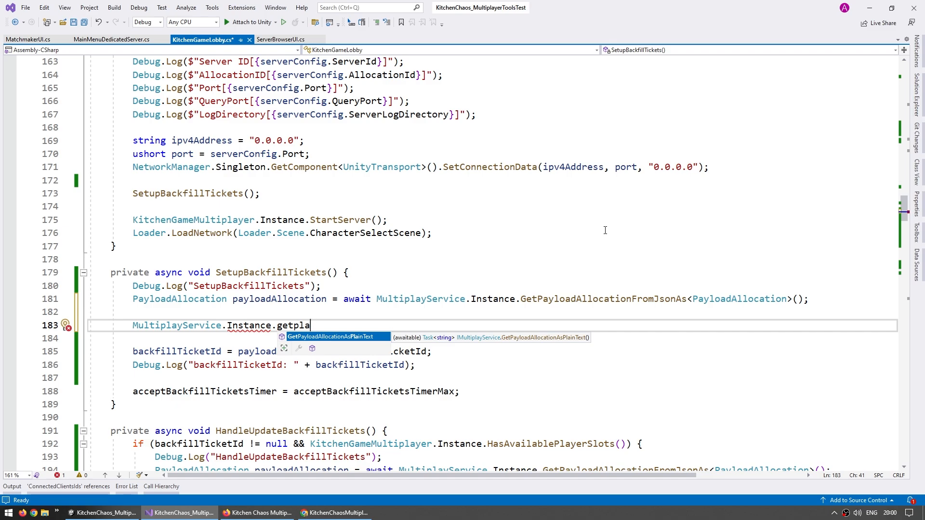
Step: Examine the BackfillTicketId field in the PayloadAllocation class, discard the trial line and return to the GetPayloadAllocationFromJsonAs call
left_click(716, 295)
scroll(717, 295, "down", 13)
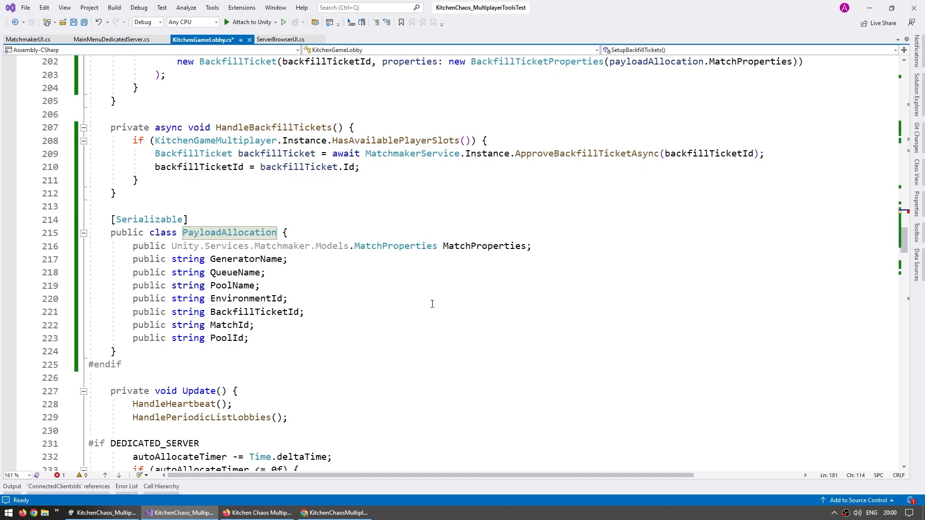
left_click_drag(384, 313, 341, 301)
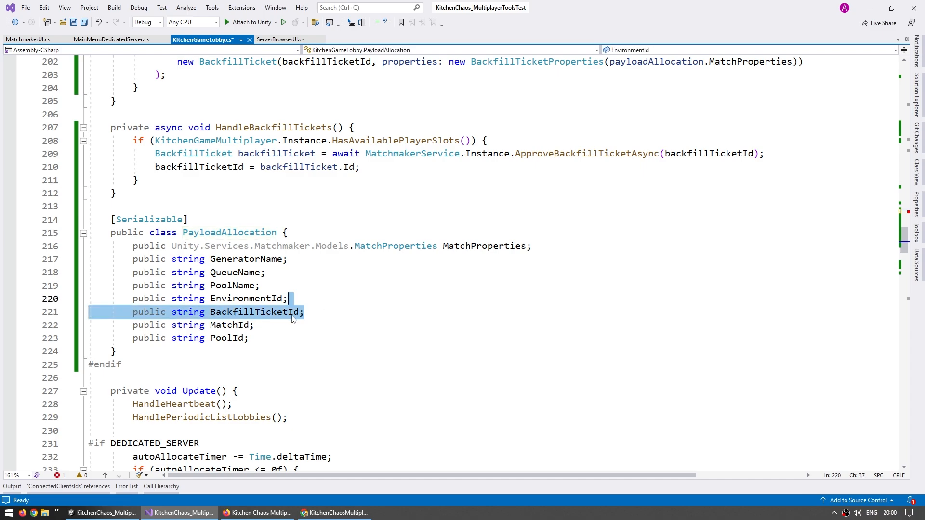
key("ctrl+s")
key("ctrl+minus")
double_click(610, 298)
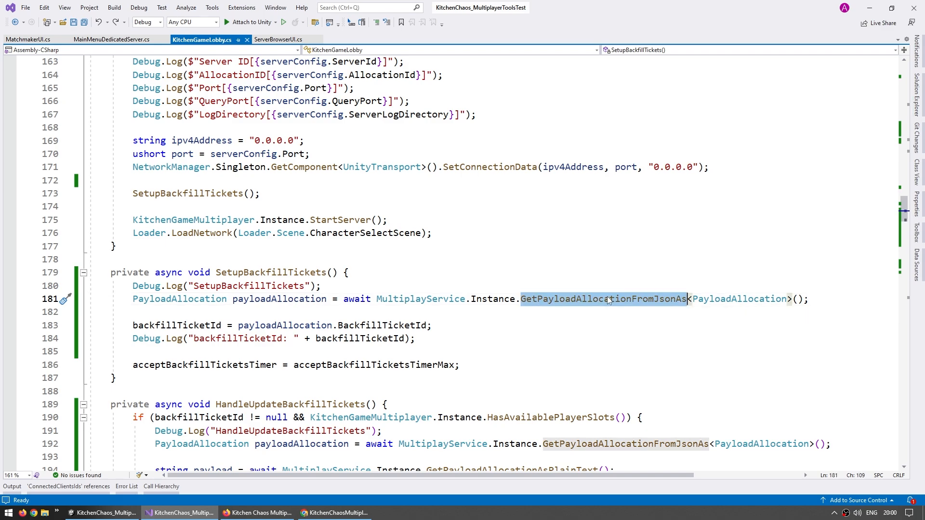
Step: Examine how SetupBackfillTickets stores the payload allocation's BackfillTicketId in the backfillTicketId variable
left_click(302, 300)
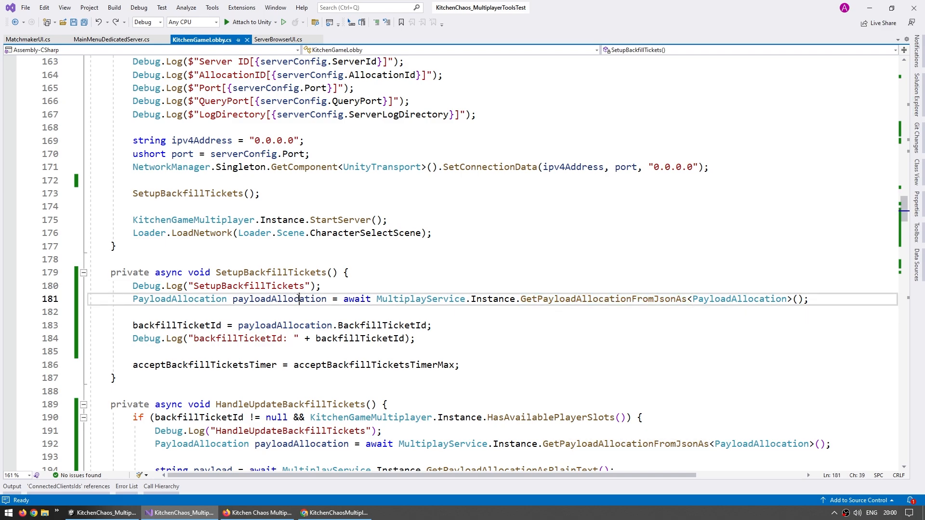
left_click_drag(487, 326, 487, 316)
left_click(182, 326)
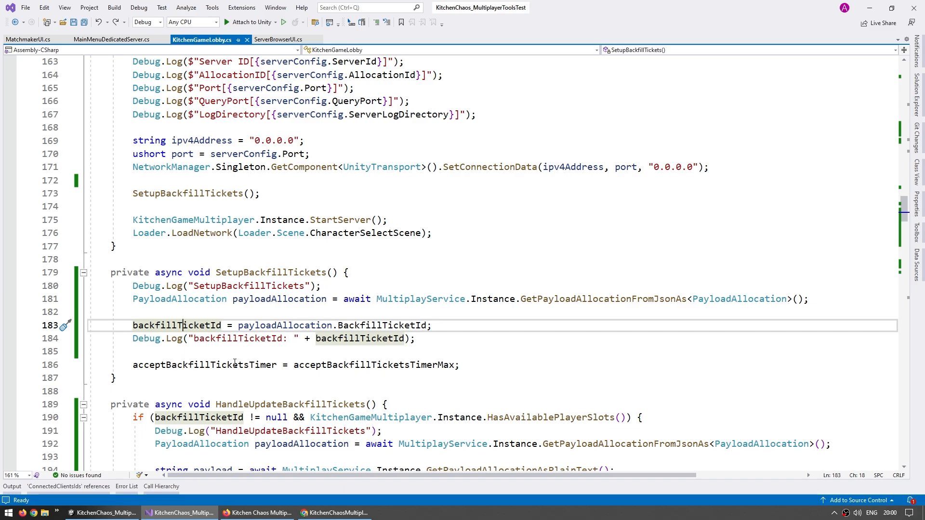
Step: Go to the declaration of acceptBackfillTicketsTimer and examine it together with the acceptBackfillTicketsTimerMax field
left_click(206, 366)
key("F12")
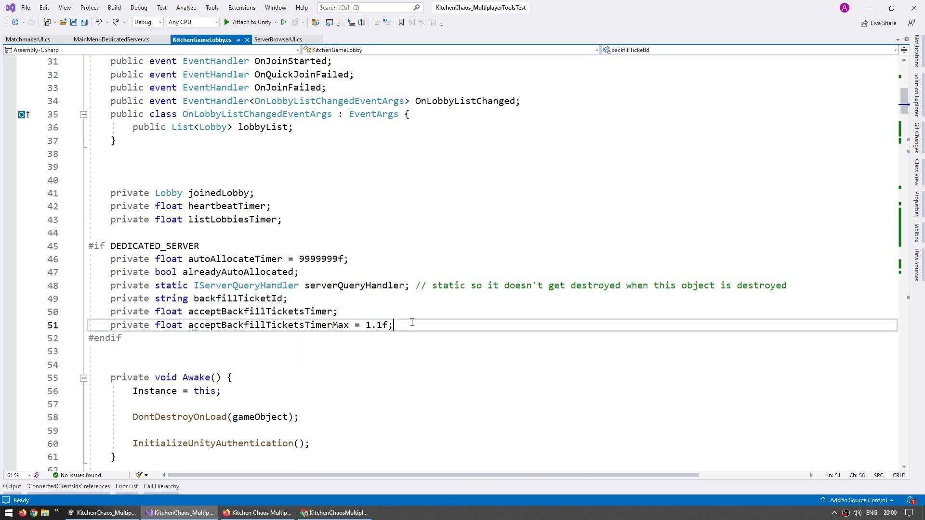
left_click_drag(398, 325, 408, 311)
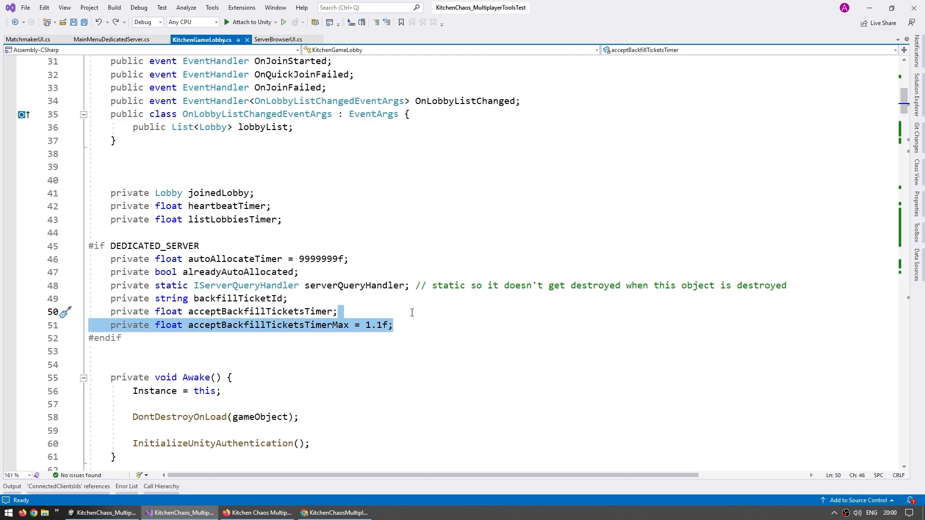
left_click(419, 327)
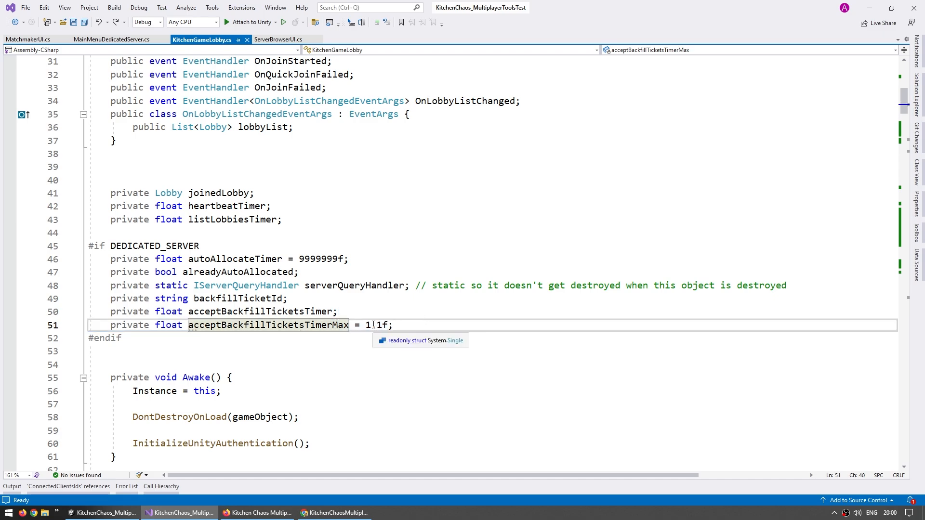
left_click(285, 312)
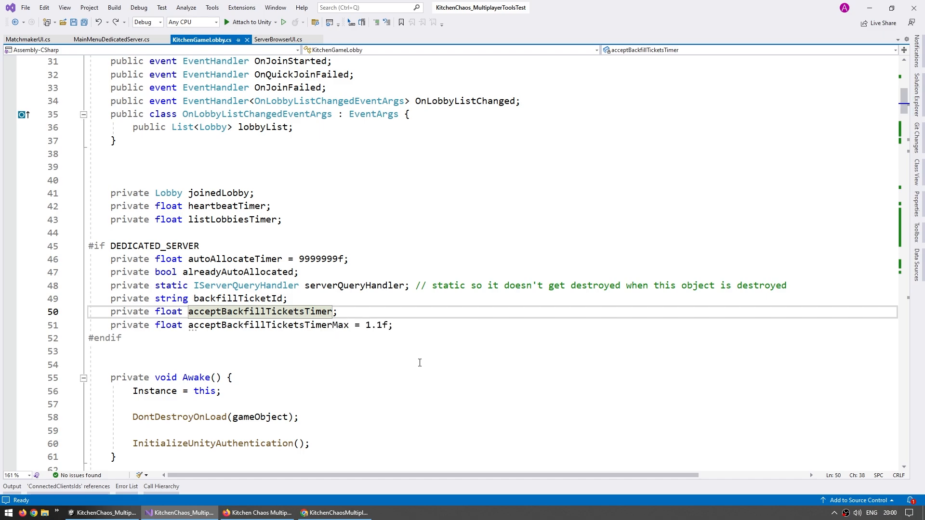
Step: Examine the backfill timer countdown in Update and its HandleBackfillTickets call
key("ctrl+shift+Down")
left_click_drag(334, 266, 314, 317)
left_click(235, 317)
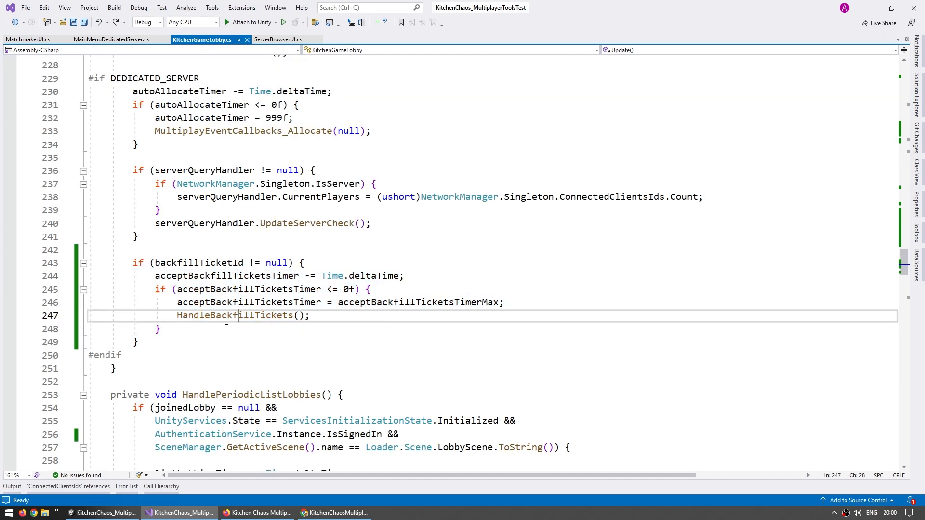
Step: Go to the HandleBackfillTickets function and examine its MatchmakerService ApproveBackfillTicketAsync call
key("F12")
left_click_drag(118, 185, 177, 102)
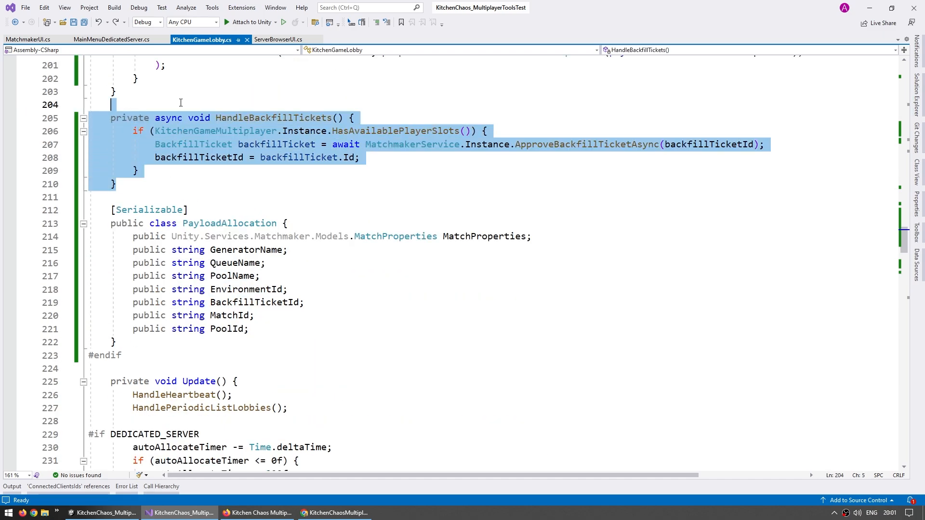
left_click(203, 111)
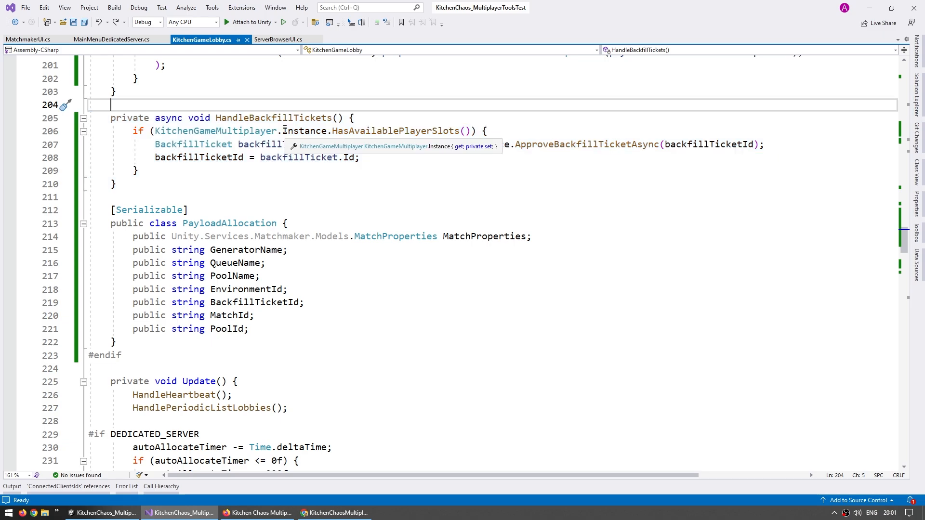
left_click(413, 142)
double_click(413, 143)
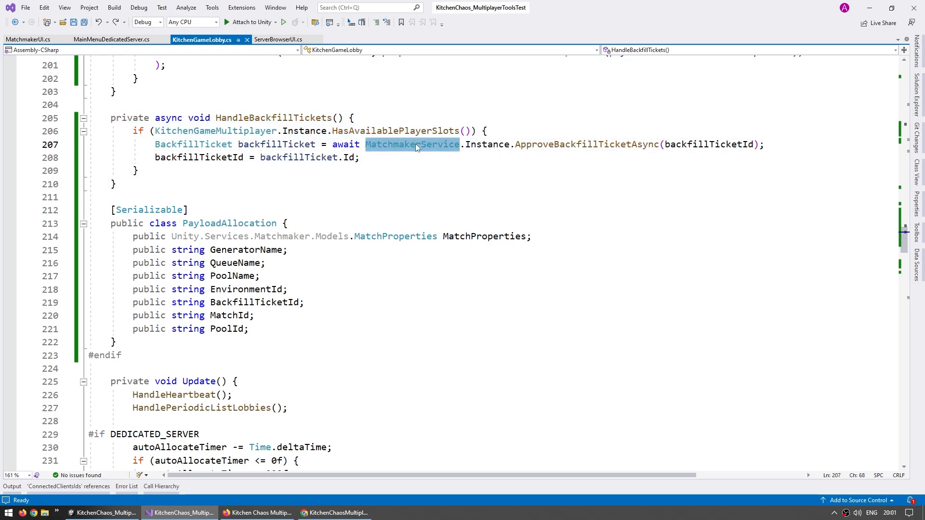
double_click(555, 145)
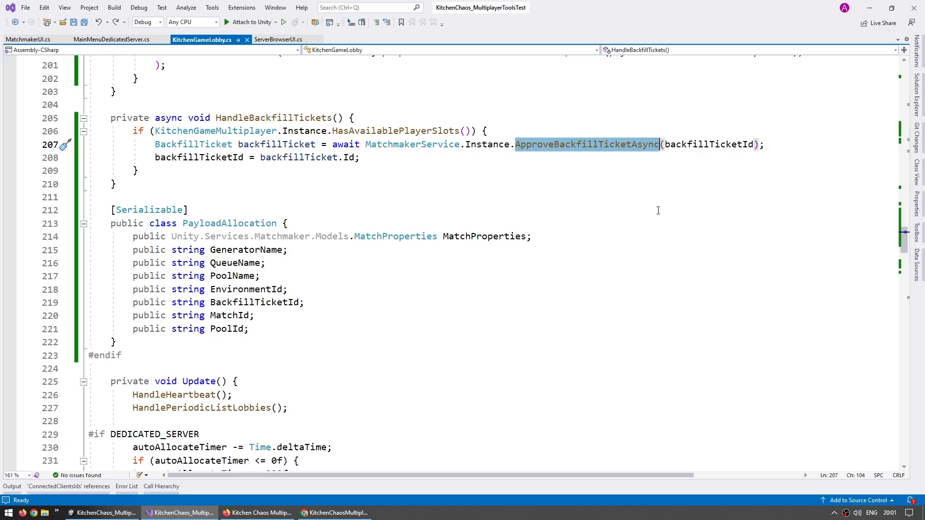
Step: Examine the HasAvailablePlayerSlots condition that guards the backfill ticket approval in HandleBackfillTickets
left_click(443, 162)
left_click(834, 141)
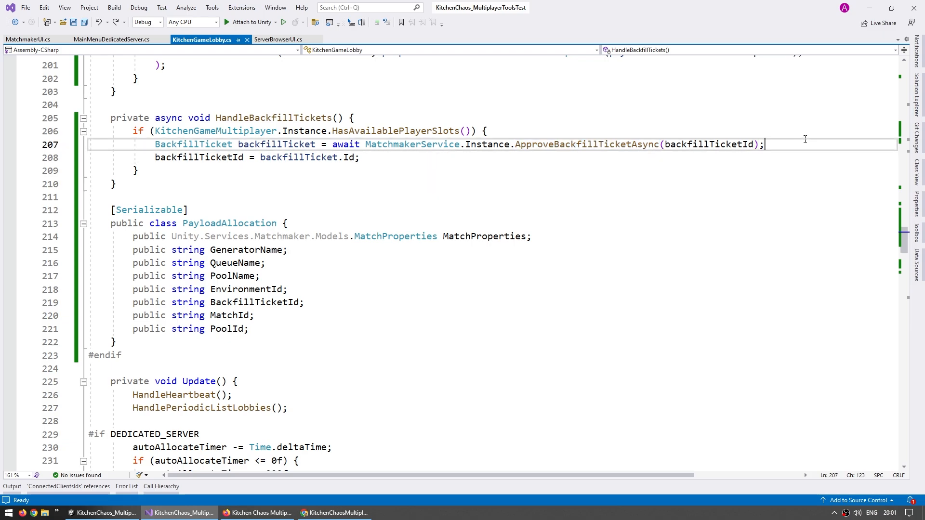
key("shift+Up")
left_click_drag(470, 133, 155, 131)
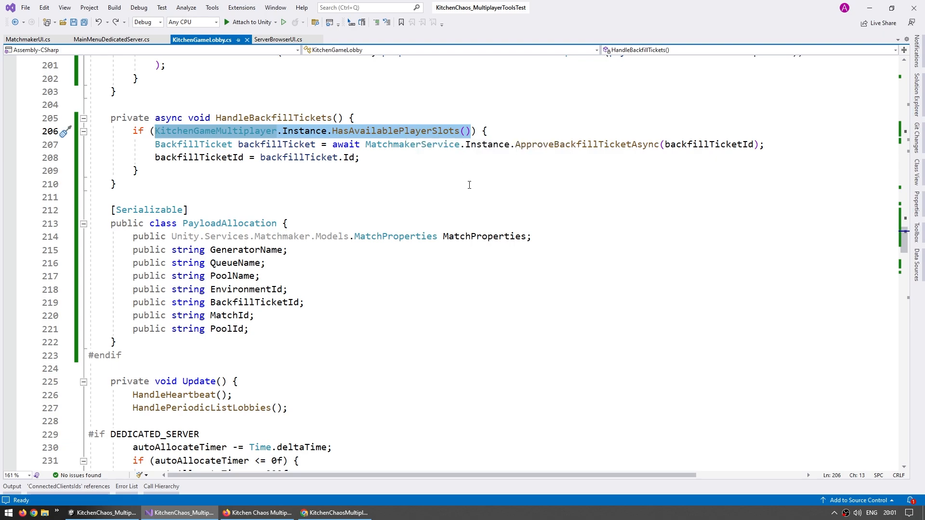
left_click(773, 143)
key("shift+Up")
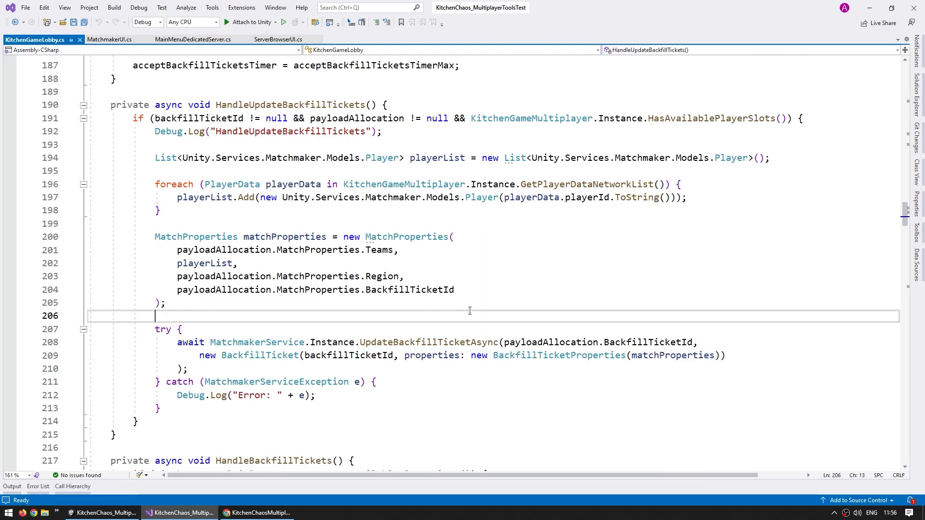
Step: Examine the UpdateBackfillTicketAsync call in HandleUpdateBackfillTickets and find the OnPlayerDataNetworkListChanged handler that calls the function
double_click(407, 342)
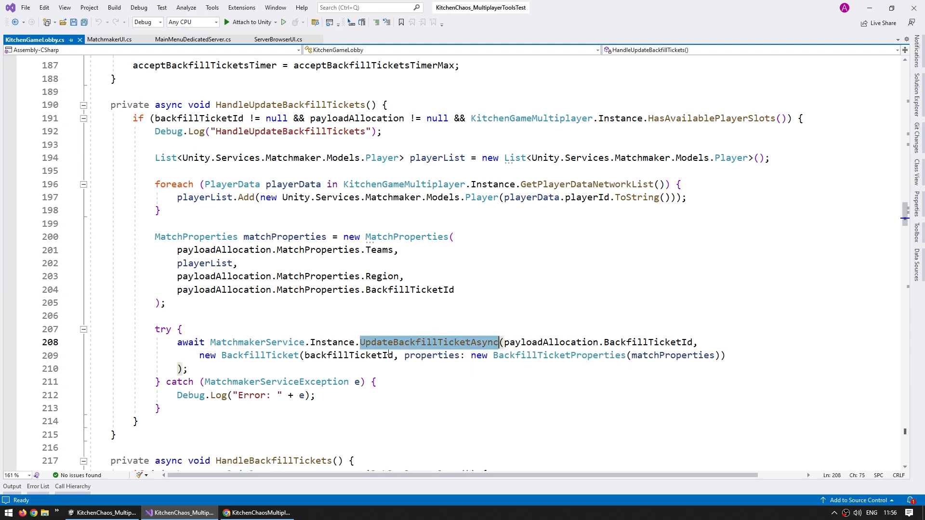
left_click(423, 329)
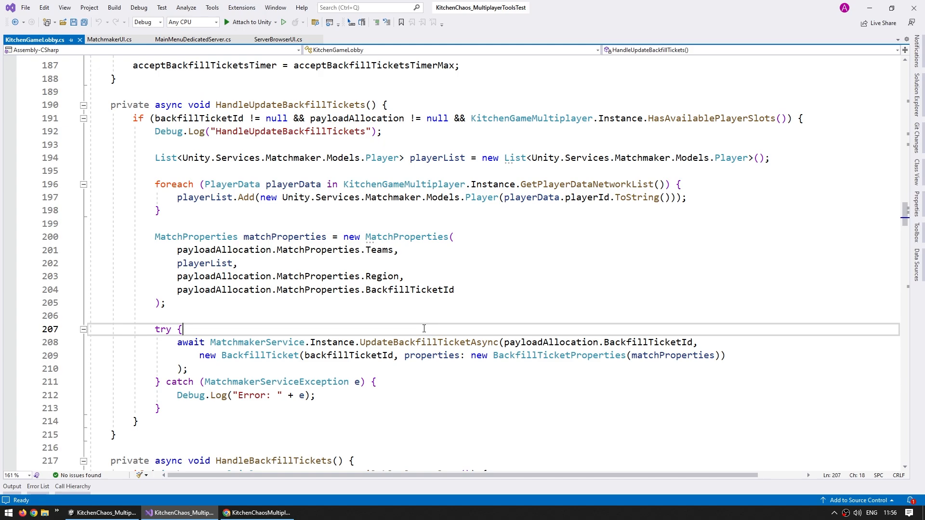
left_click(282, 105)
scroll(355, 209, "up", 20)
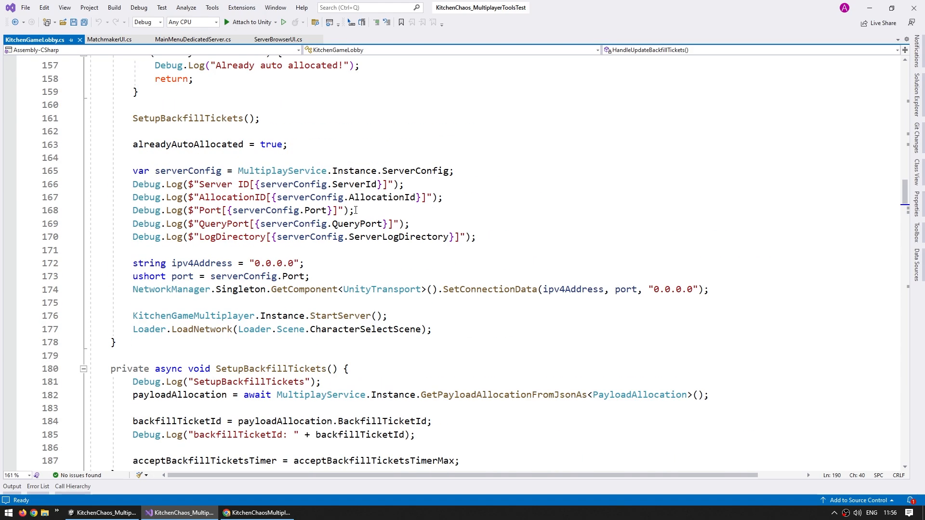
scroll(355, 210, "up", 3)
scroll(356, 210, "down", 3)
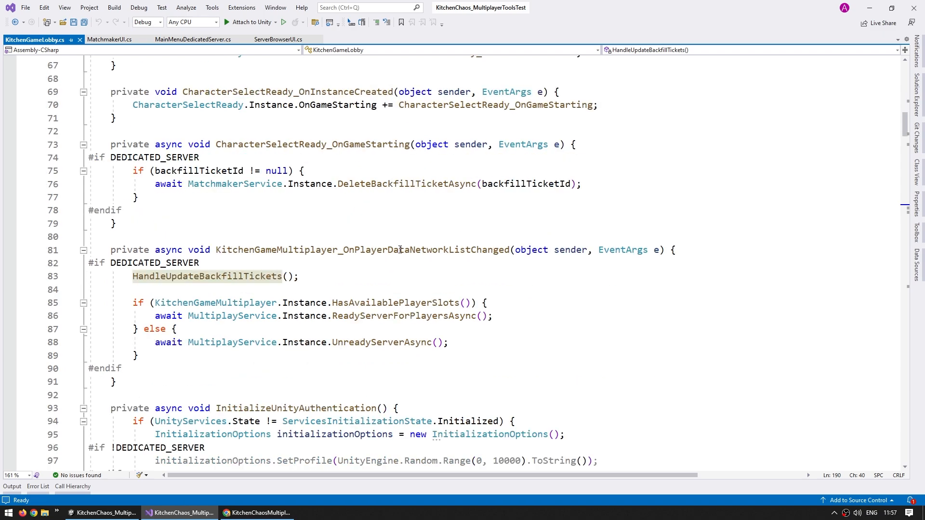
left_click_drag(355, 250, 472, 252)
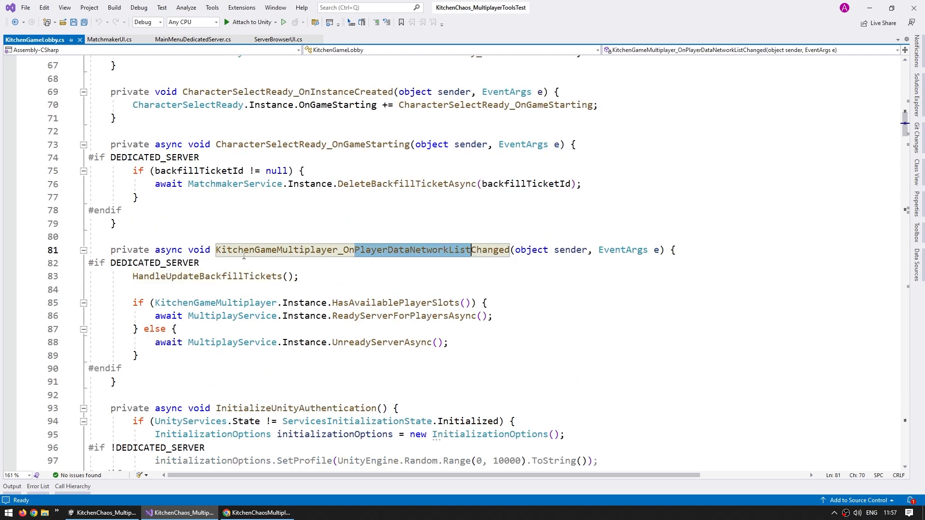
Step: Go to HandleUpdateBackfillTickets from its call and examine the try block and the foreach loop that fills playerList
left_click(199, 277)
key("F12")
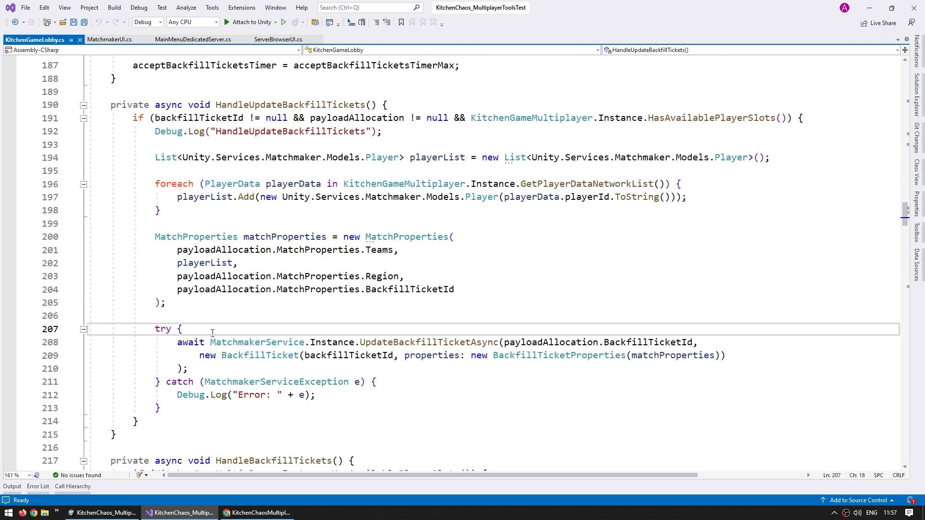
left_click_drag(214, 330, 218, 368)
left_click_drag(199, 216, 219, 167)
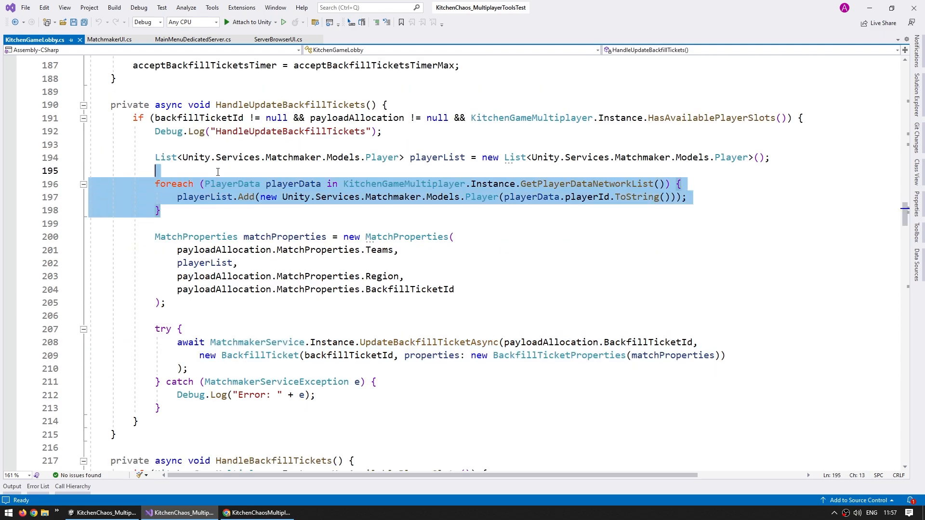
left_click(227, 171)
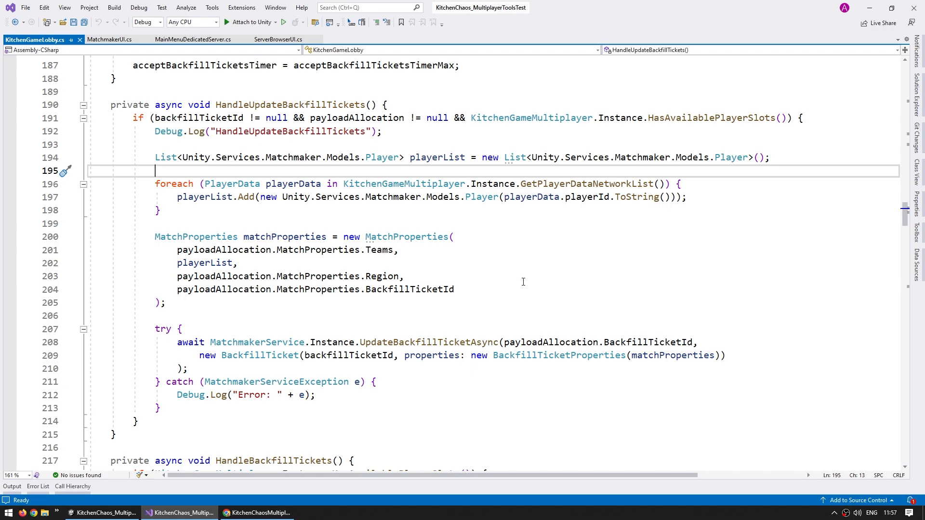
Step: Follow the OnGameStarting event into the CharacterSelectReady script and examine the allClientsReady block that starts the game
key("ctrl+minus")
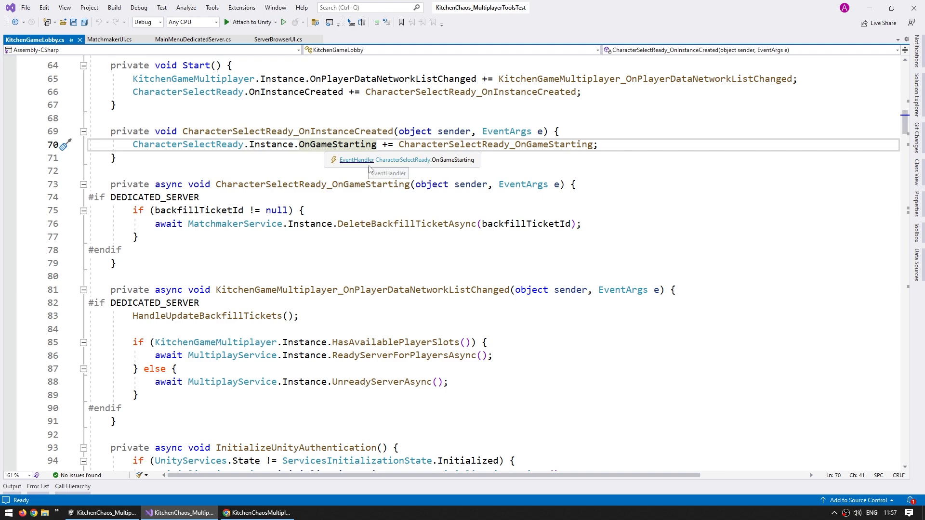
key("F12")
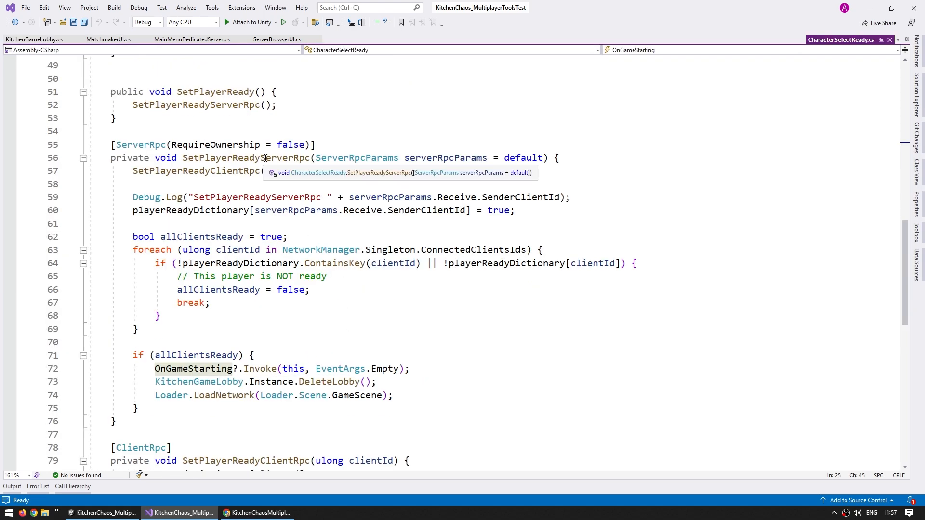
left_click_drag(400, 392, 417, 384)
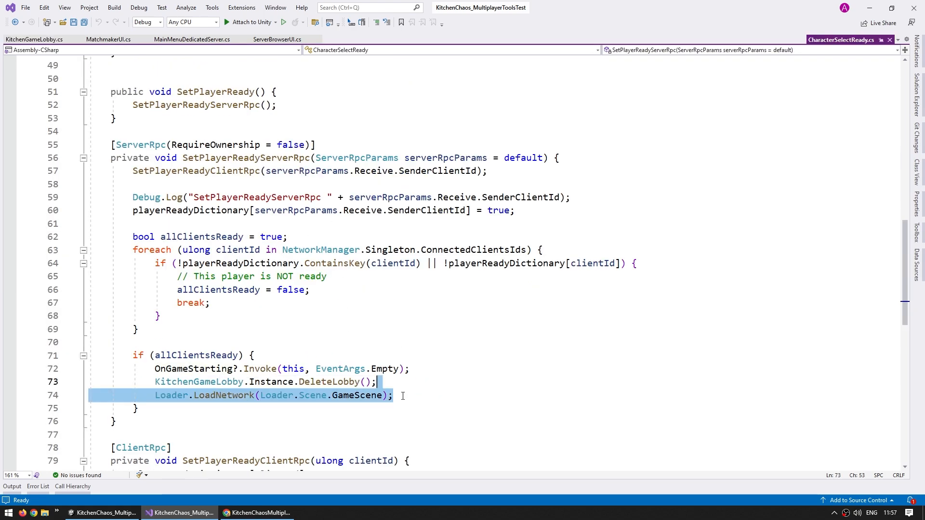
Step: Return to KitchenGameLobby and examine the DeleteBackfillTicketAsync call in the CharacterSelectReady_OnGameStarting handler
key("ctrl+minus")
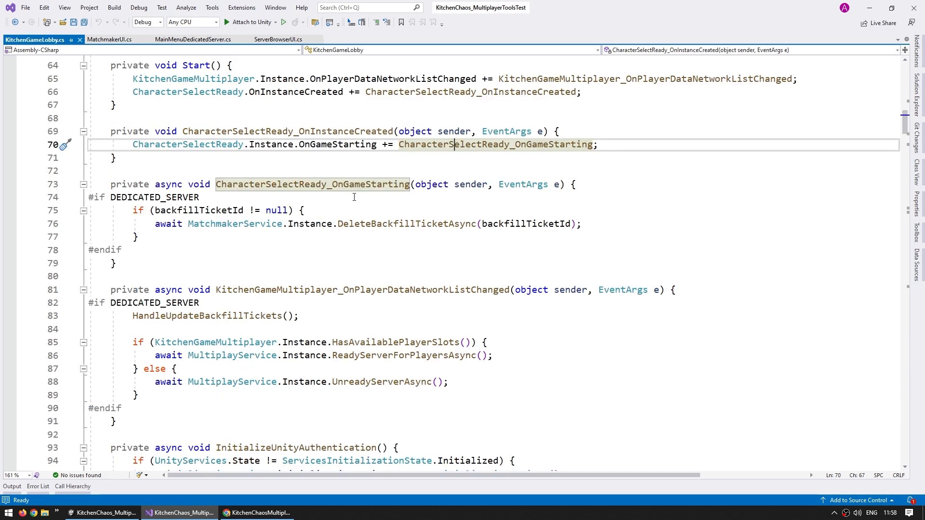
left_click(399, 224)
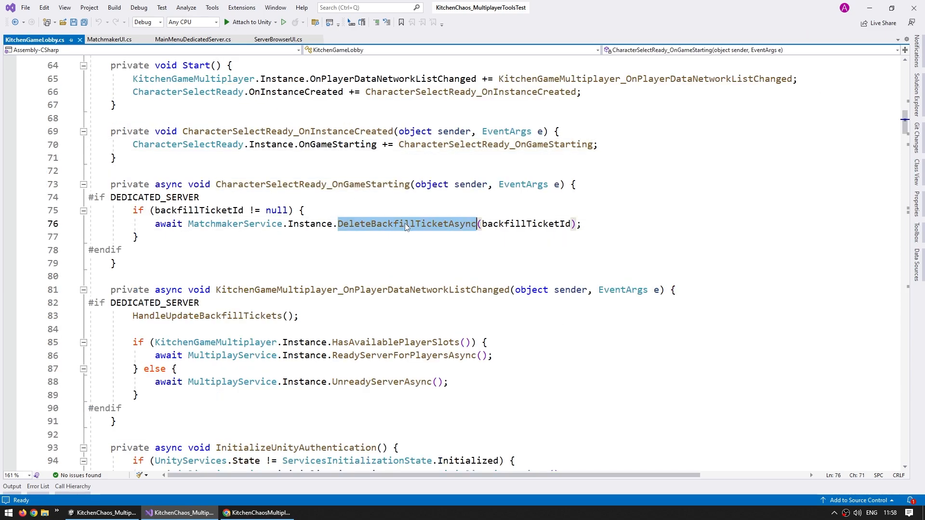
key("Up")
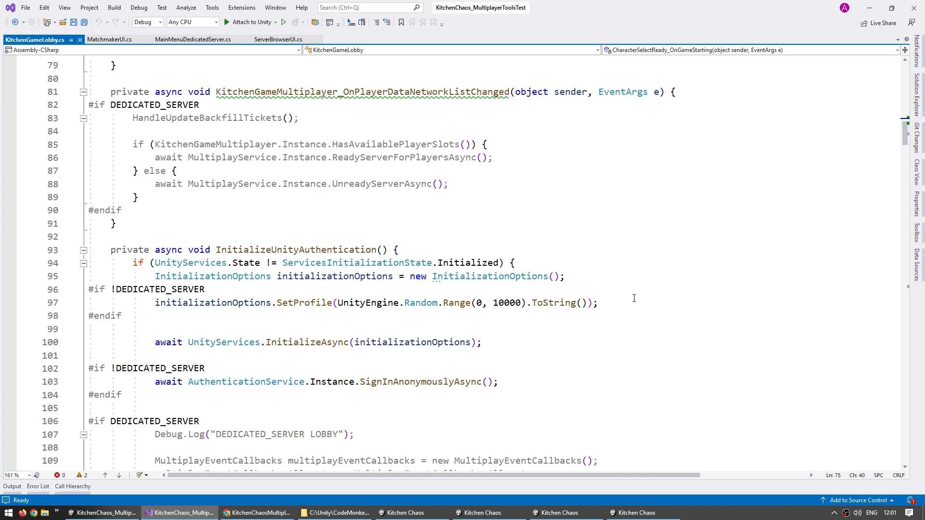
left_click_drag(635, 298, 641, 291)
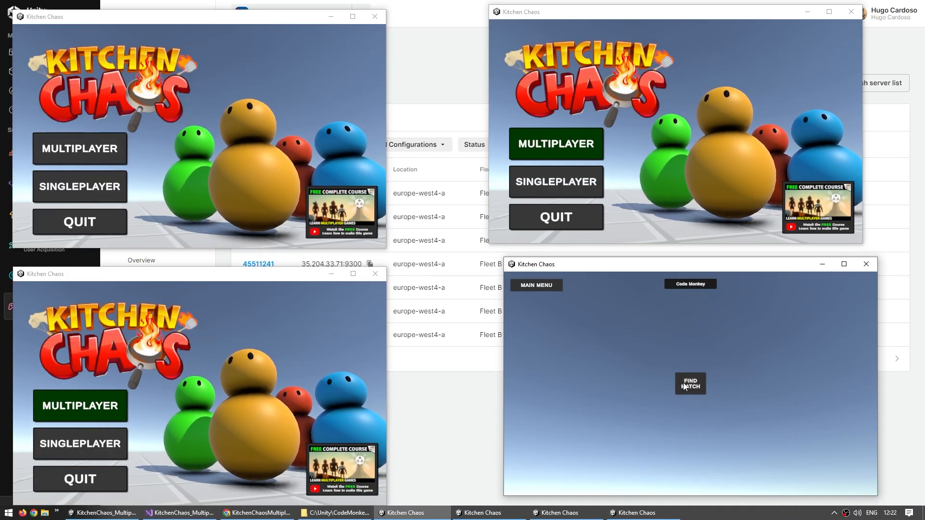
Step: Find a match with the first multiplayer client and refresh the dashboard's server list
left_click(690, 384)
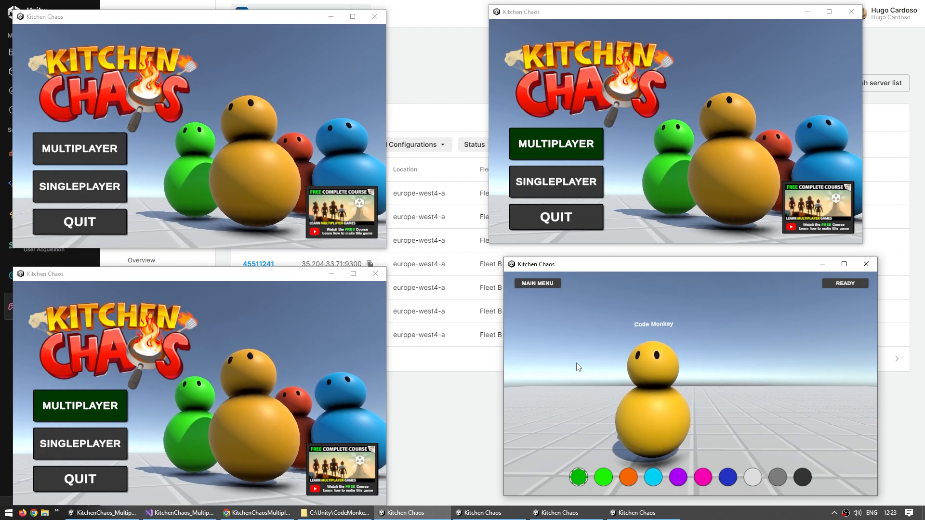
left_click(881, 83)
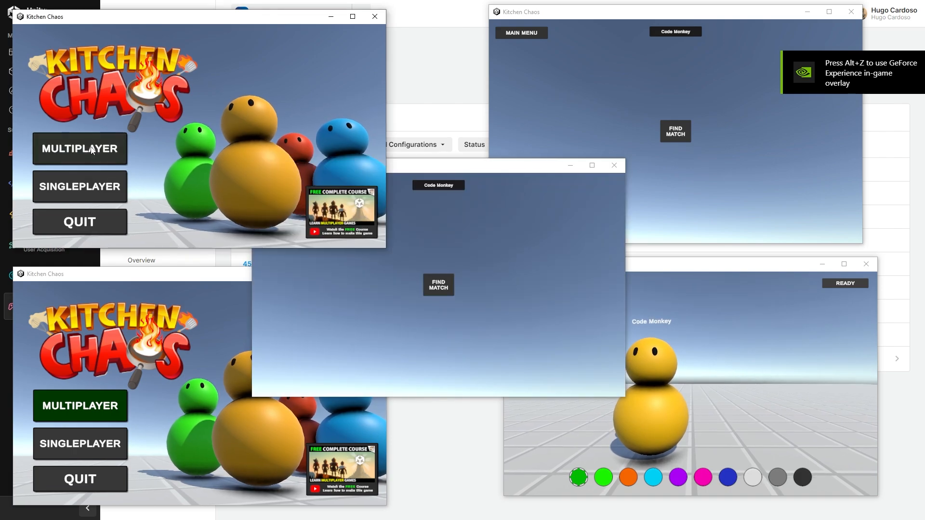
Step: Enter multiplayer in the remaining main-menu client and start finding a match in the four clients outside the existing lobby
left_click(241, 361)
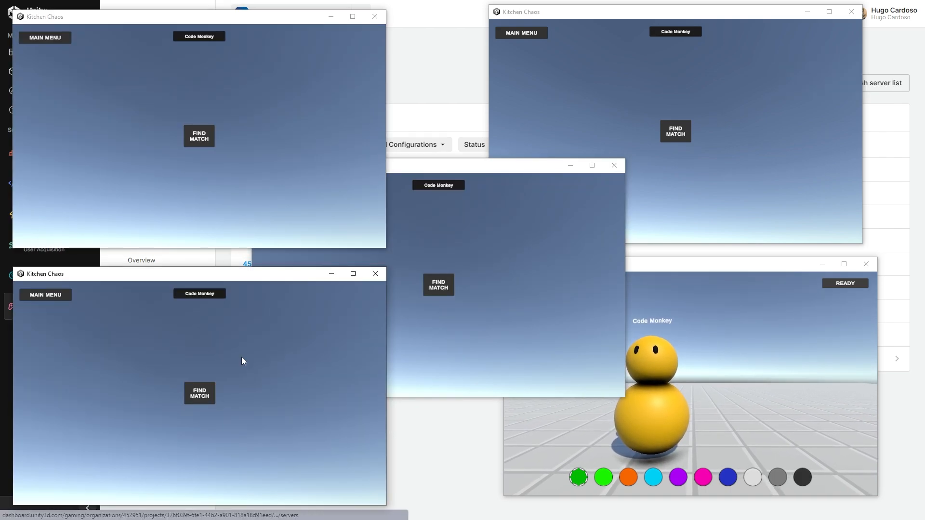
left_click(199, 398)
left_click(199, 136)
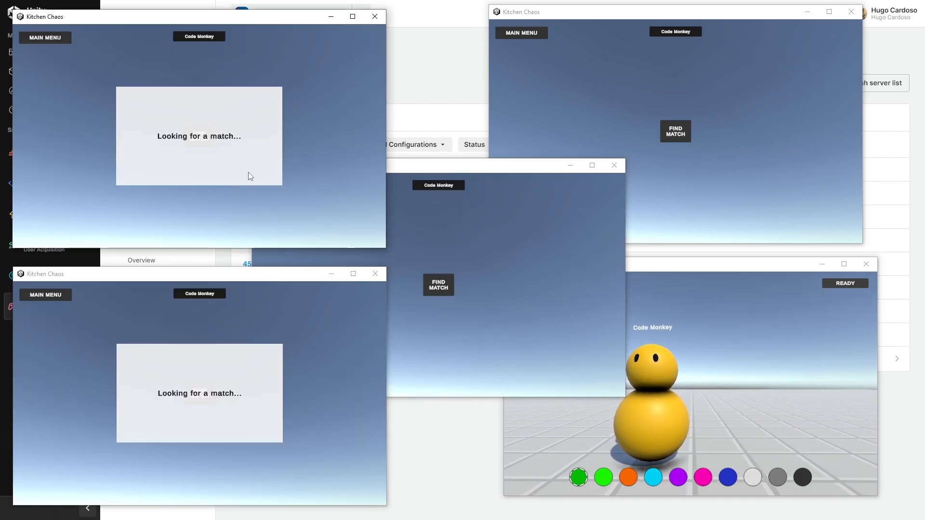
left_click(447, 284)
left_click(447, 284)
left_click(676, 131)
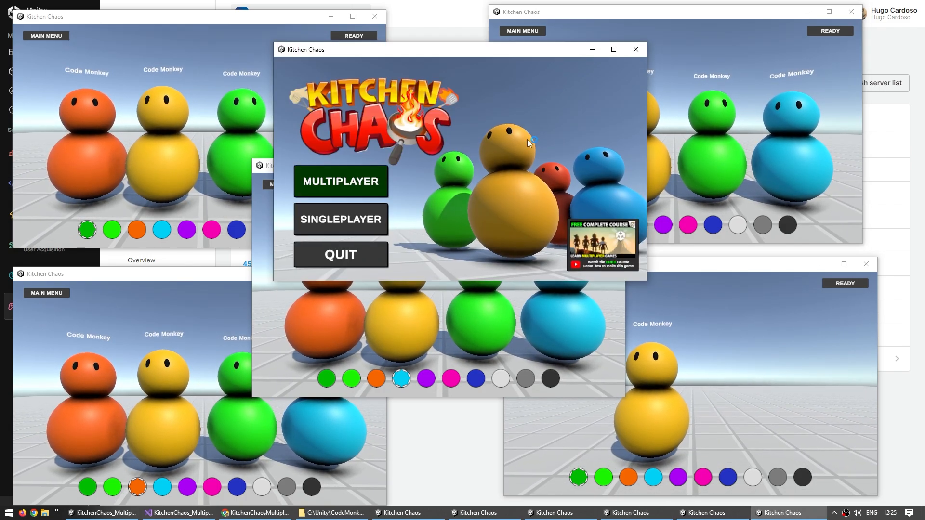
Step: Enter multiplayer in the newly launched sixth client and find a match with it
left_click(346, 183)
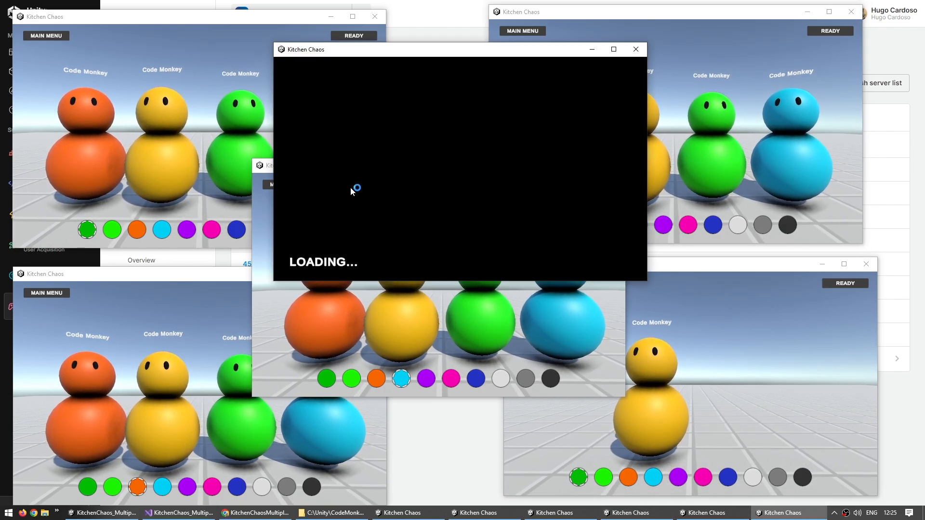
left_click(460, 168)
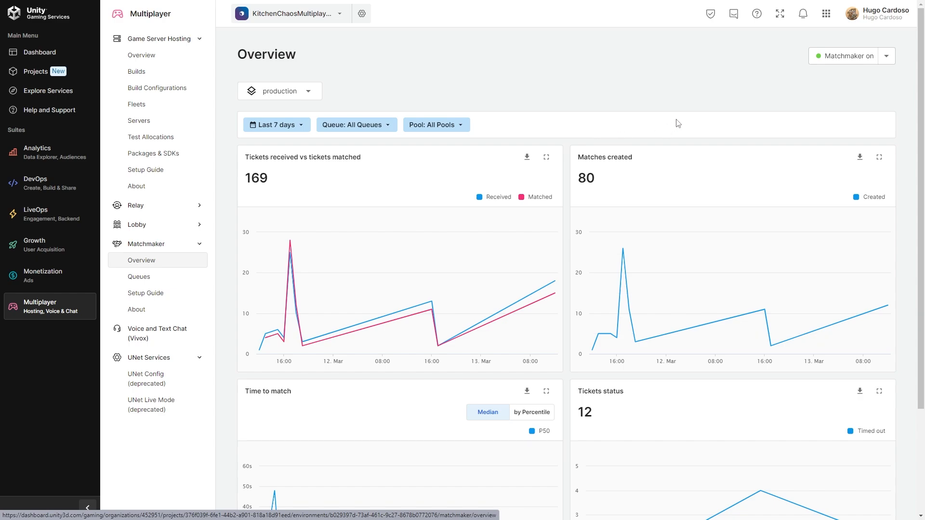
scroll(415, 202, "down", 3)
scroll(618, 98, "up", 3)
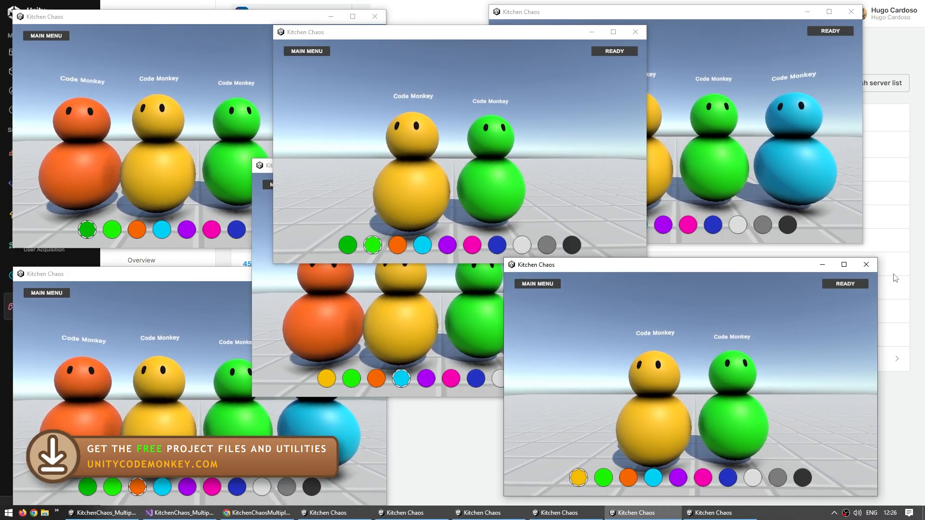
Step: Mark both players in the two-player lobby as ready
left_click(838, 284)
left_click(620, 53)
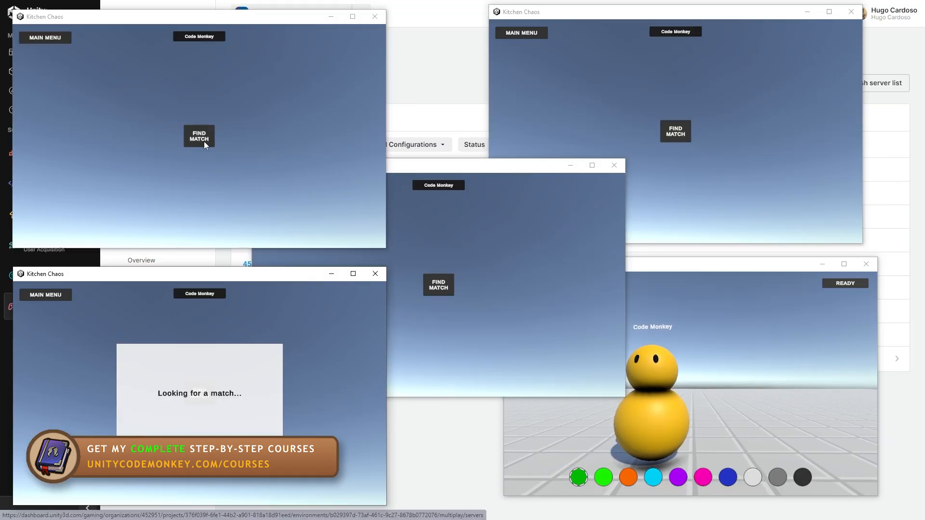
Step: Start finding a match in the three clients that are not yet searching or in a lobby
left_click(203, 137)
left_click(439, 286)
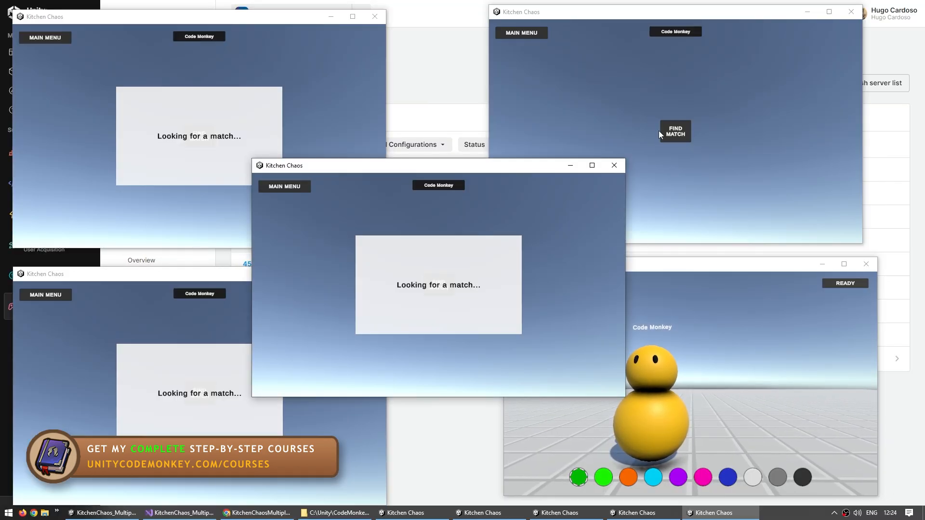
left_click(672, 130)
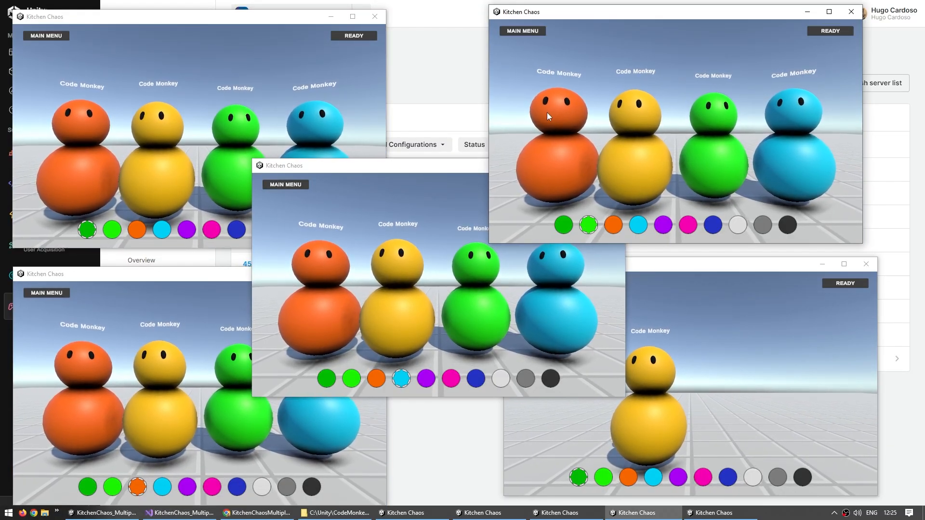